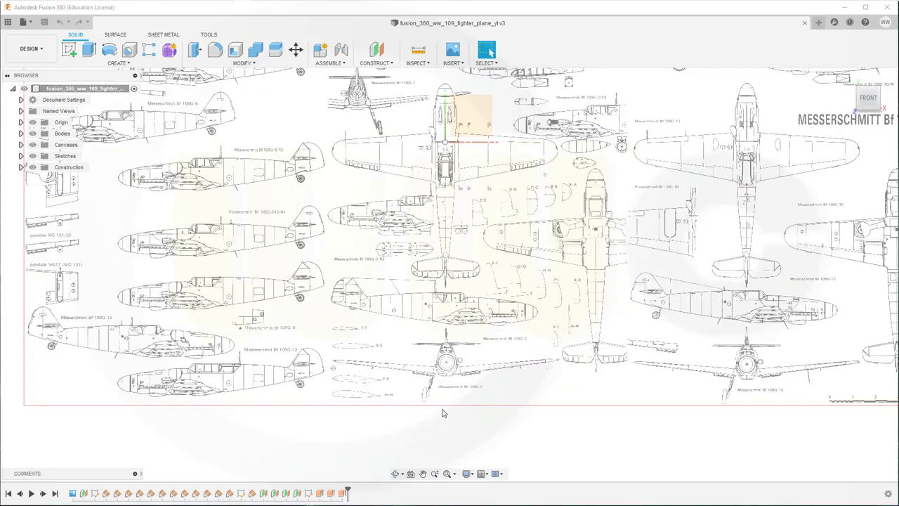
scroll(380, 391, "up", 3)
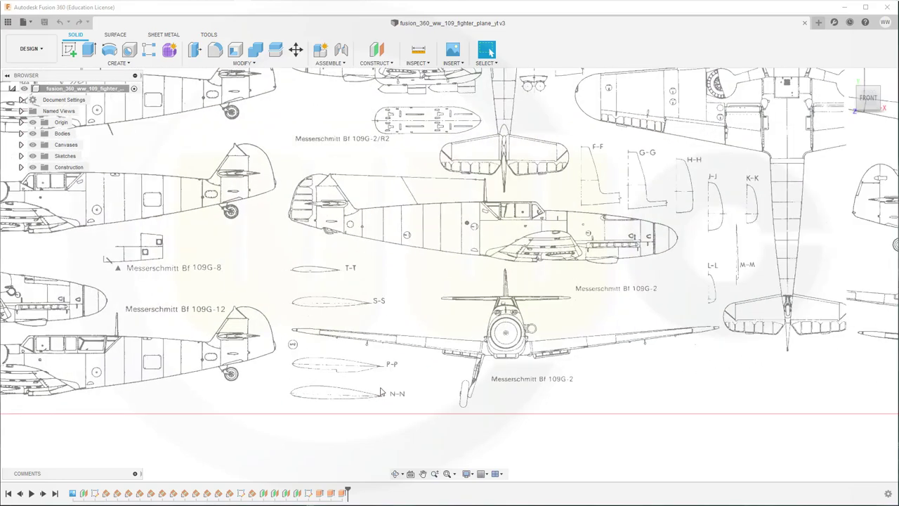
scroll(361, 444, "up", 2)
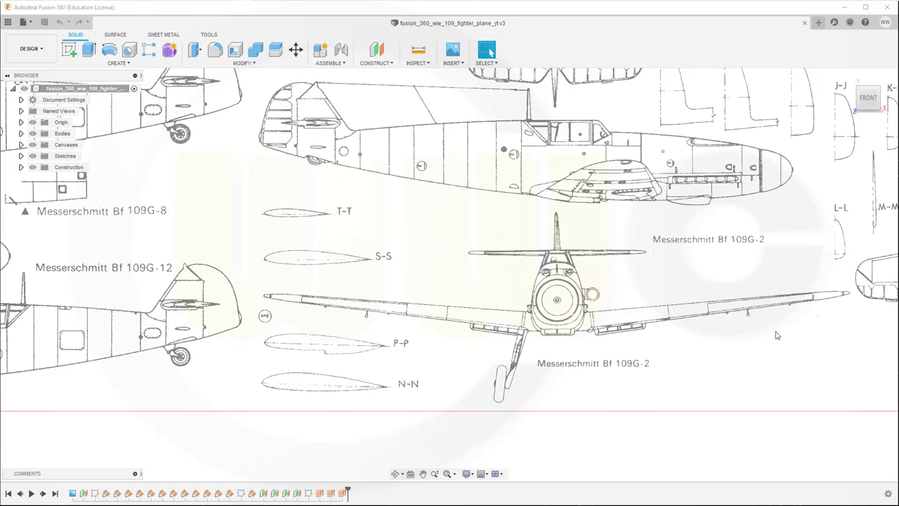
Start a sketch on main_sketch_plane and zoom onto the N-N and P-P airfoil sections
scroll(421, 229, "down", 8)
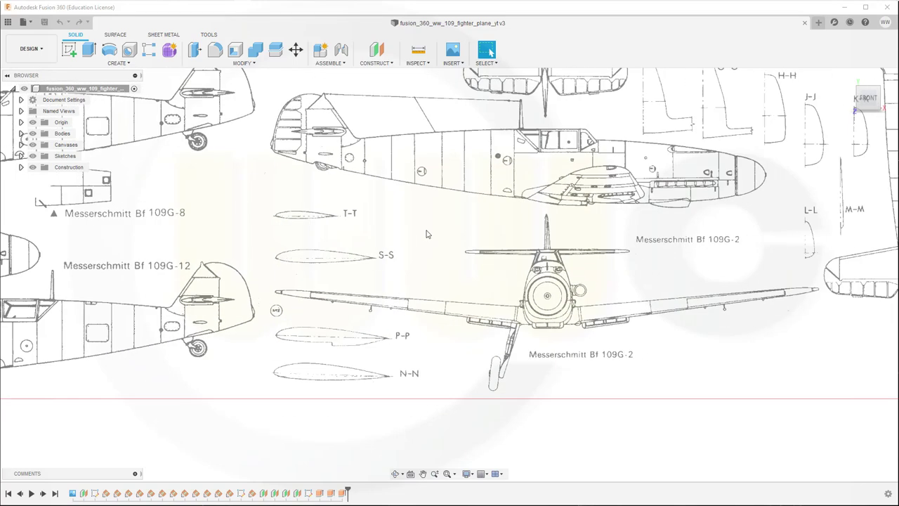
scroll(413, 198, "down", 2)
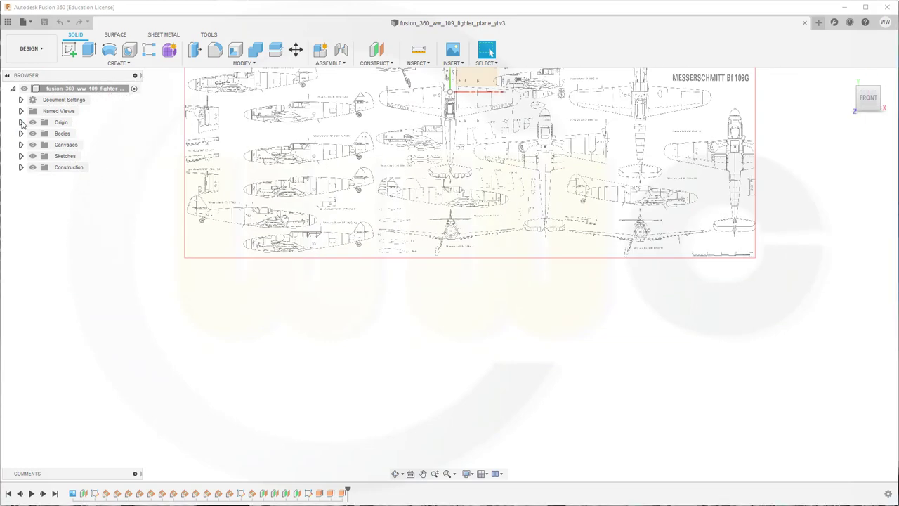
left_click(22, 122)
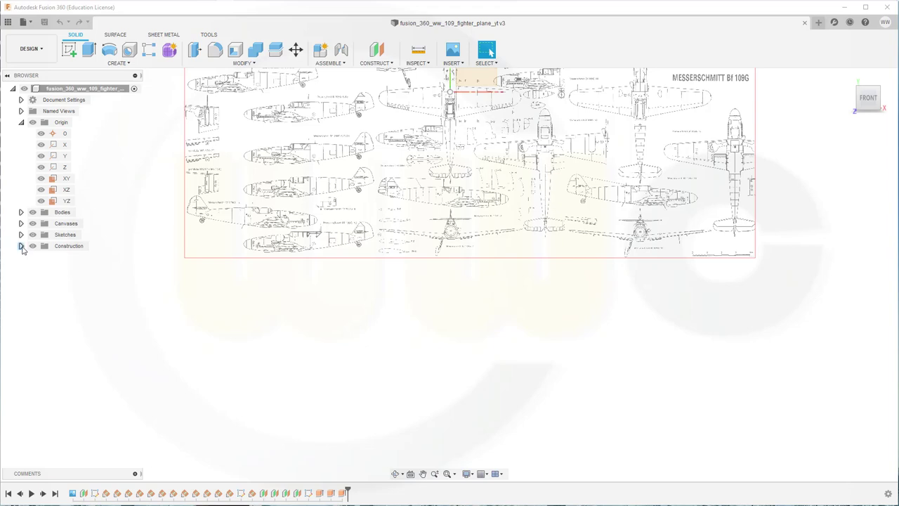
left_click(21, 245)
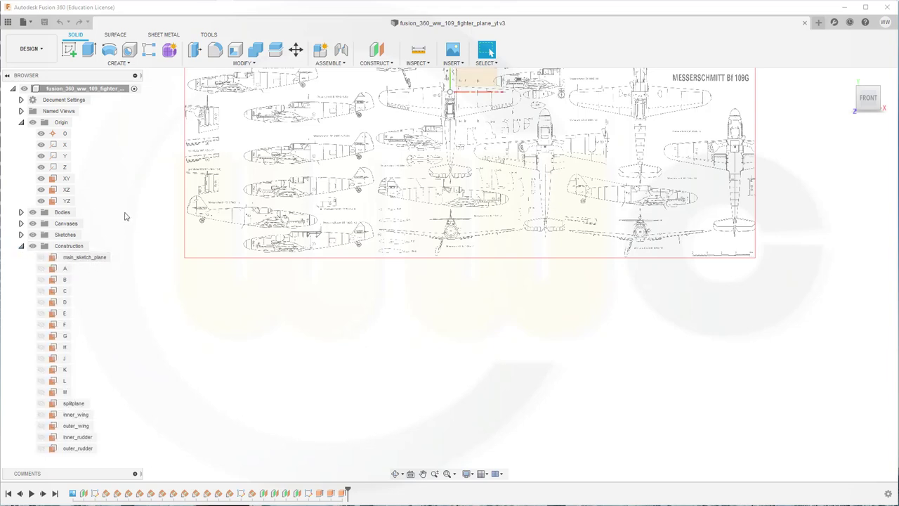
left_click(99, 257)
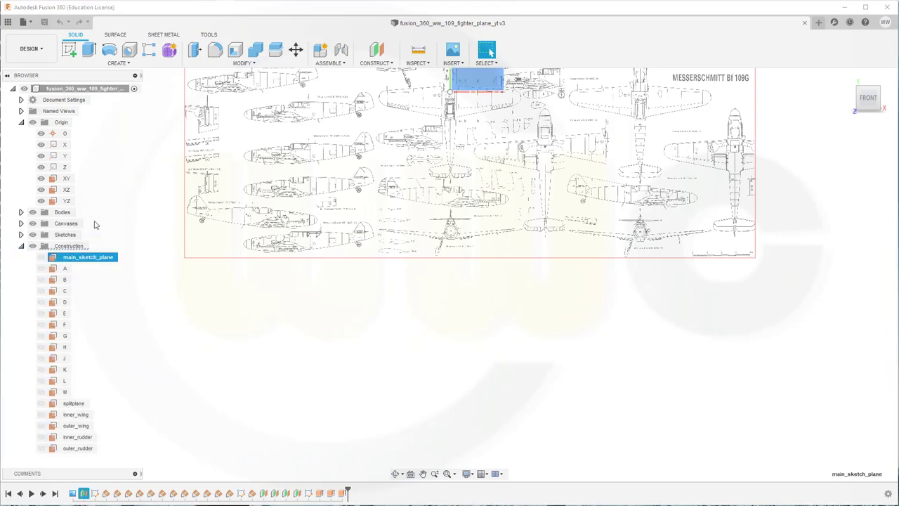
left_click(69, 50)
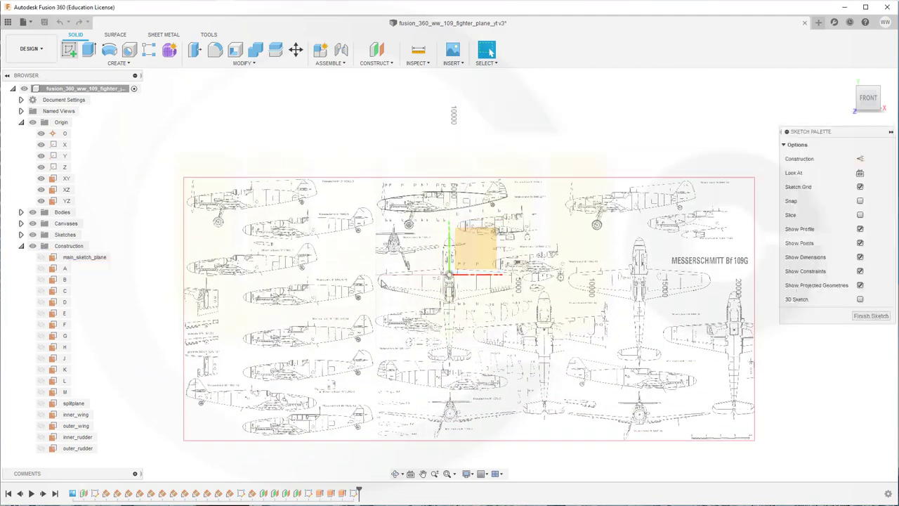
scroll(386, 416, "up", 5)
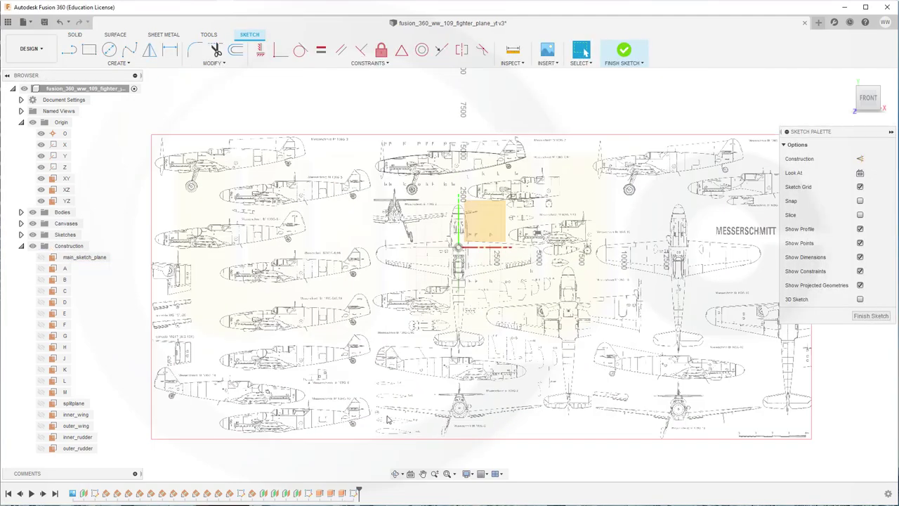
scroll(384, 415, "up", 1)
scroll(470, 408, "up", 6)
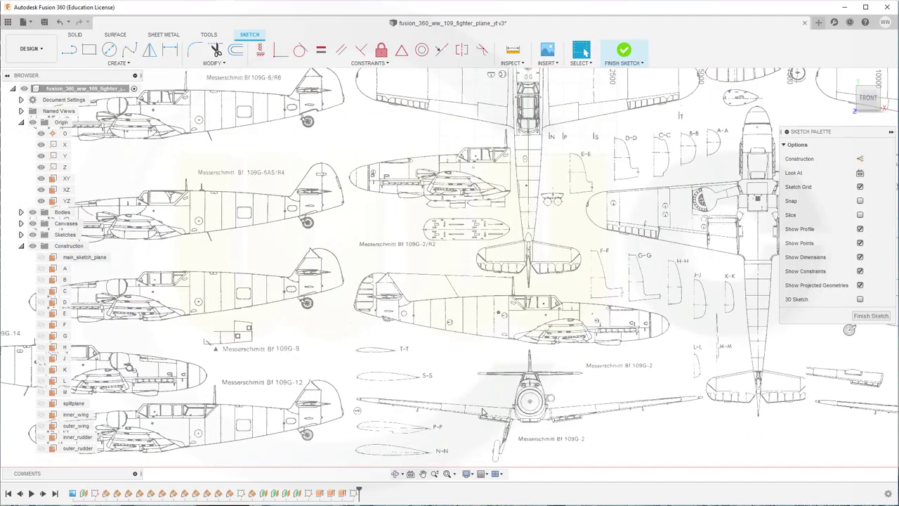
scroll(492, 284, "up", 4)
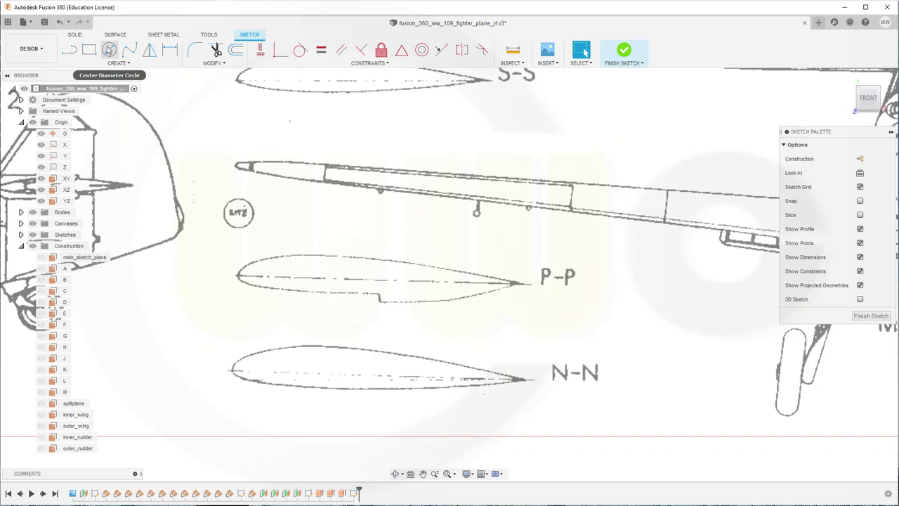
Draw diameter circles at the N-N airfoil's leading edge and trailing edge
left_click(109, 49)
scroll(264, 380, "up", 6)
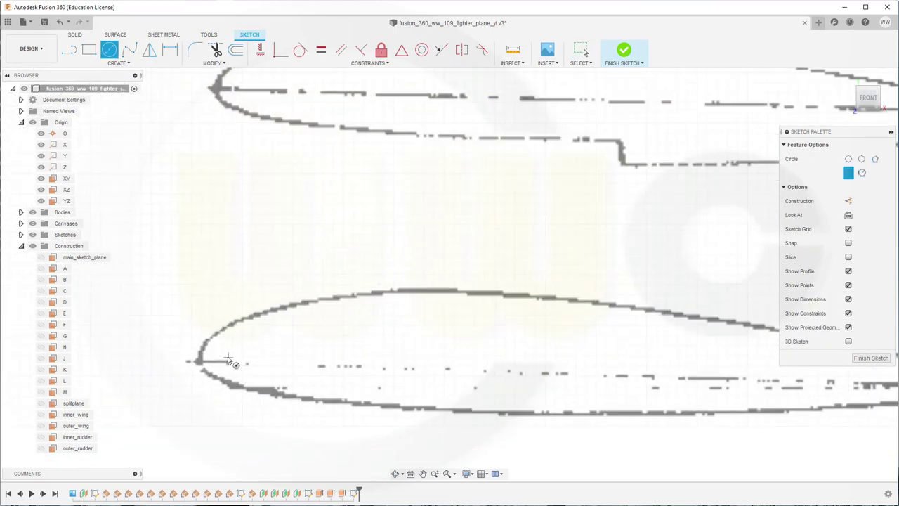
left_click(228, 357)
left_click(255, 358)
scroll(435, 365, "down", 5)
scroll(532, 389, "up", 3)
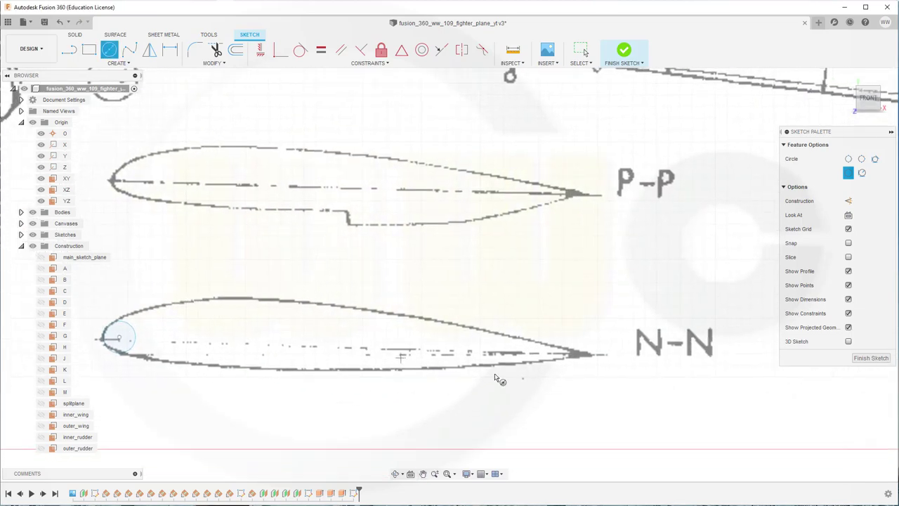
scroll(598, 356, "up", 8)
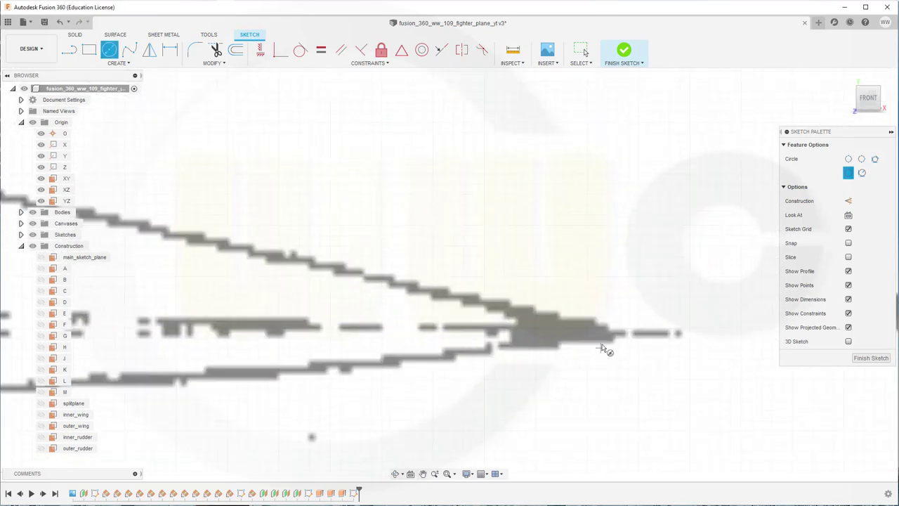
left_click(589, 332)
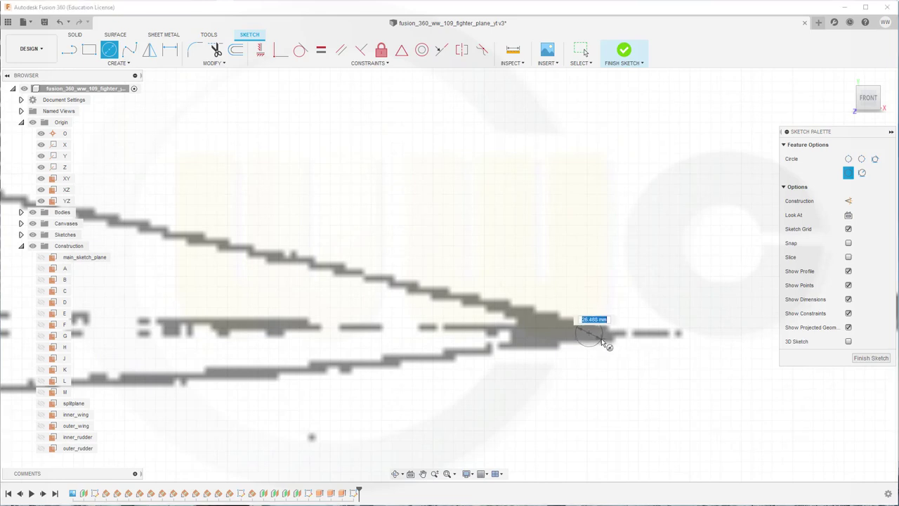
left_click(602, 340)
key("Escape")
Draw the chord line from the nose circle centre to the trailing edge
scroll(427, 355, "down", 1)
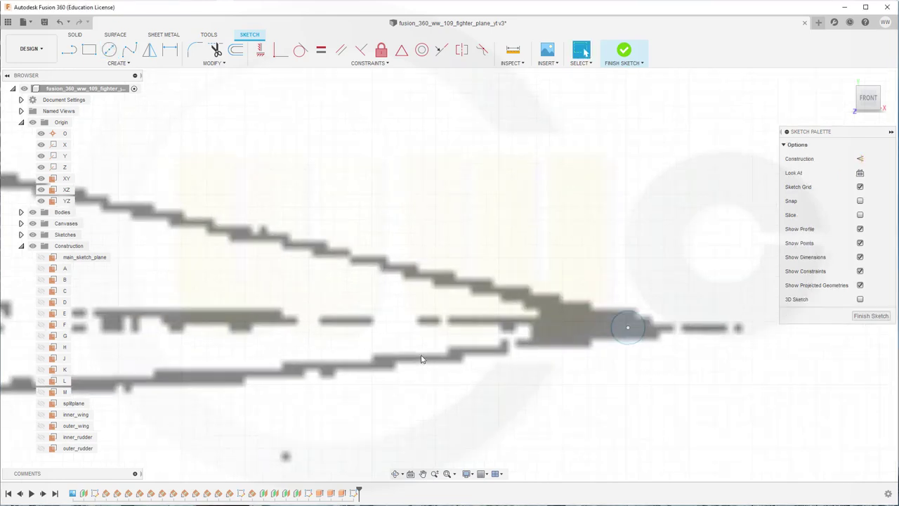
scroll(427, 356, "down", 4)
mouse_move(314, 338)
middle_mouse_down()
mouse_move(464, 322)
mouse_move(653, 347)
middle_mouse_up()
scroll(443, 351, "down", 2)
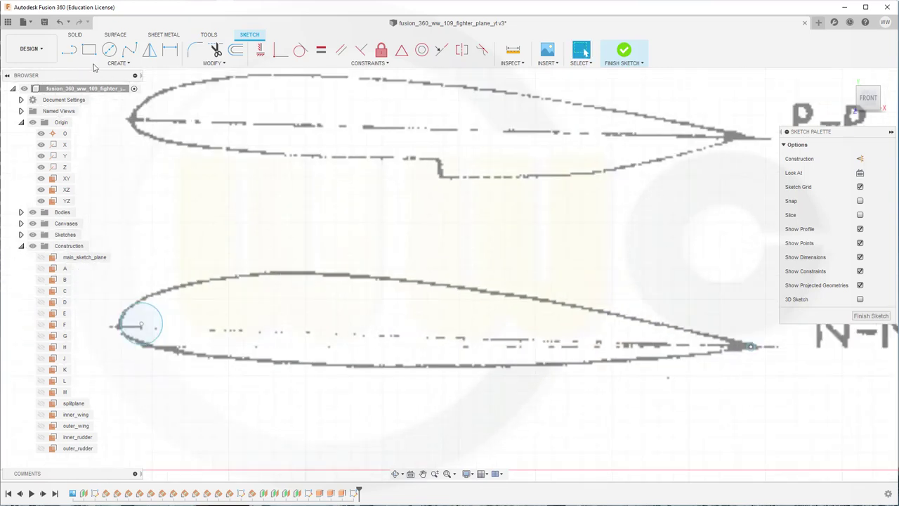
key("l")
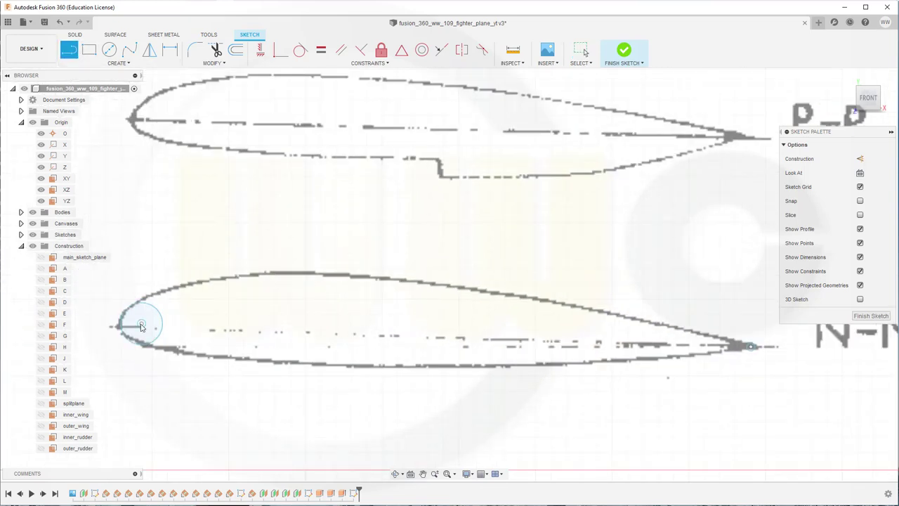
left_click(141, 325)
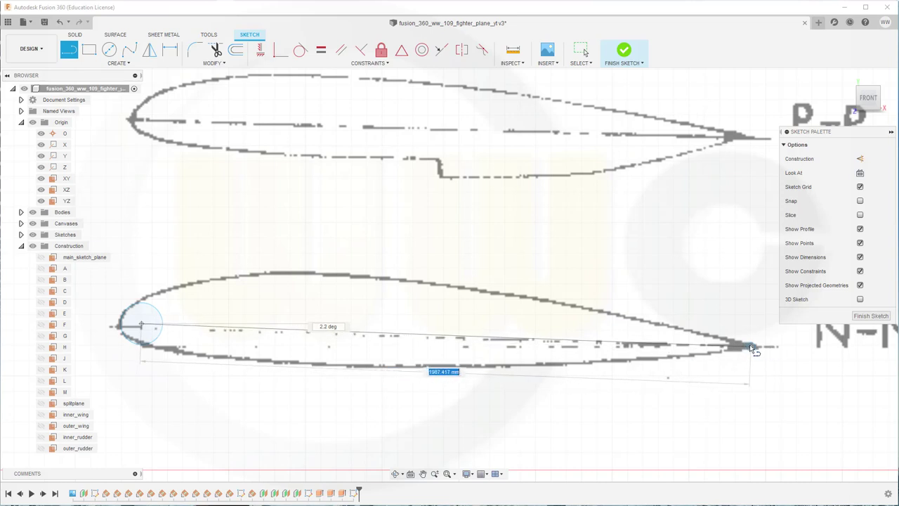
left_click(751, 347)
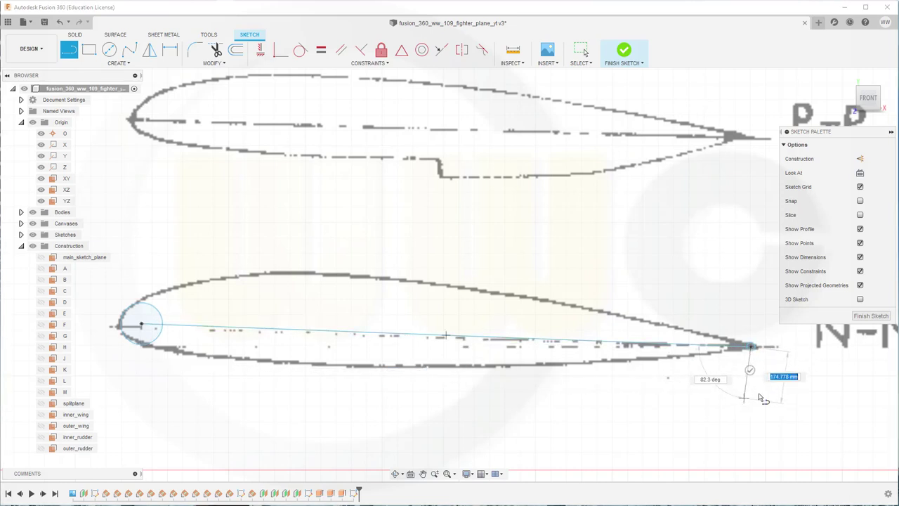
left_click(750, 370)
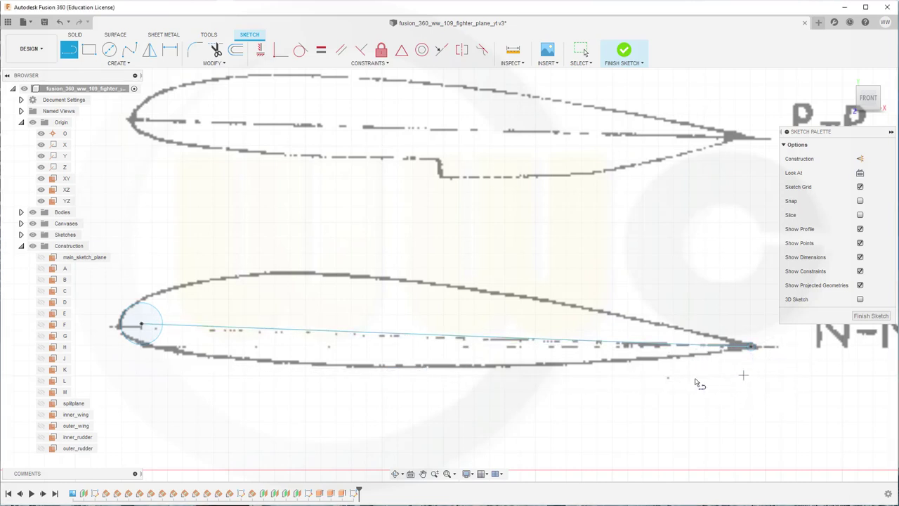
key("Escape")
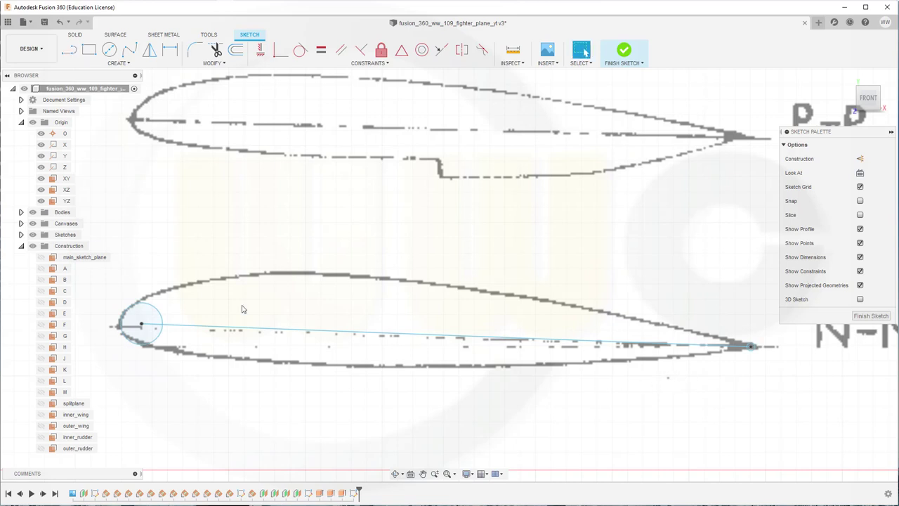
Trace the N-N upper surface with a fit-point spline from nose to trailing edge
left_click(131, 63)
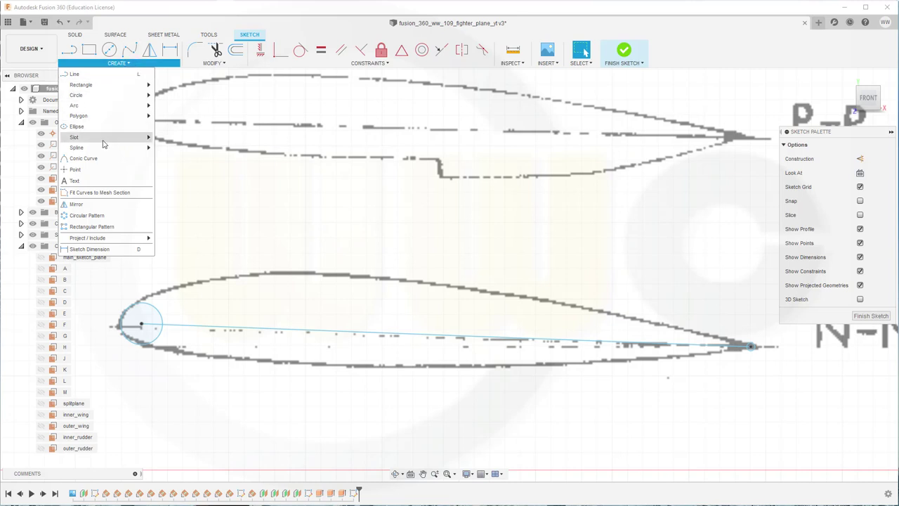
mouse_move(105, 148)
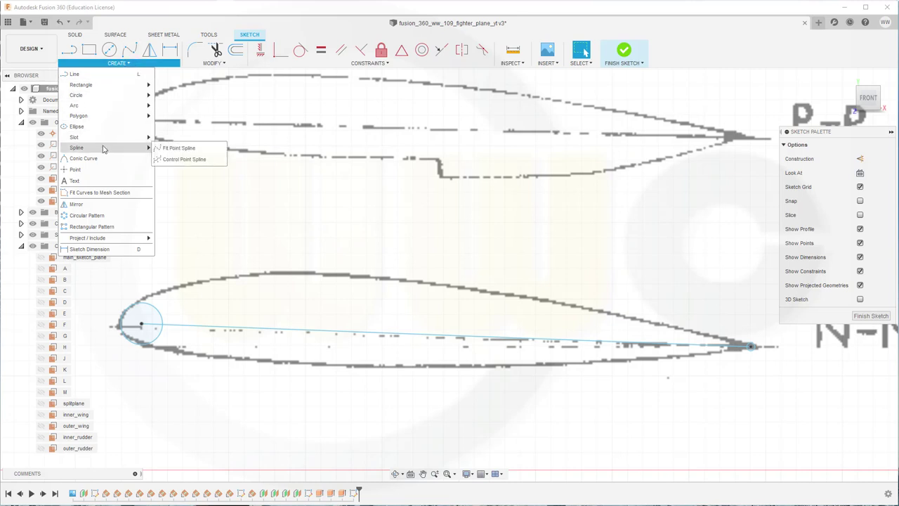
left_click(173, 149)
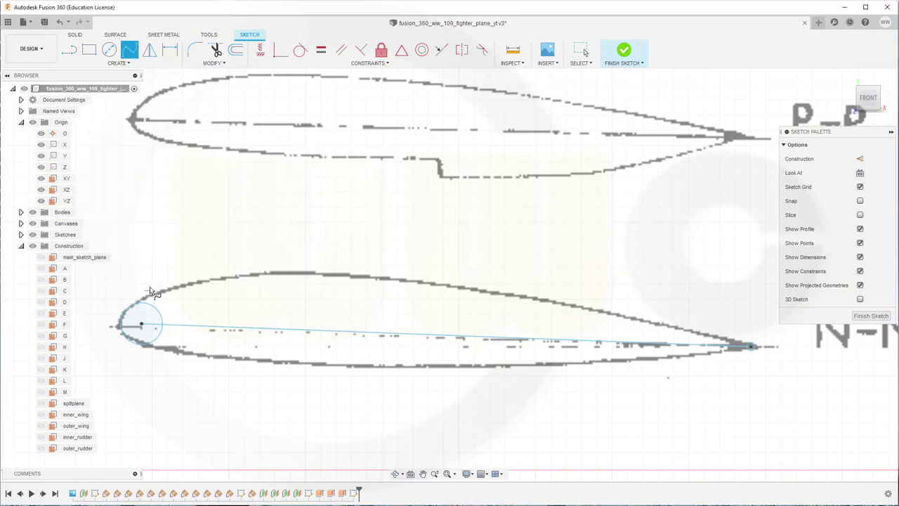
scroll(151, 293, "down", 2)
scroll(186, 308, "up", 2)
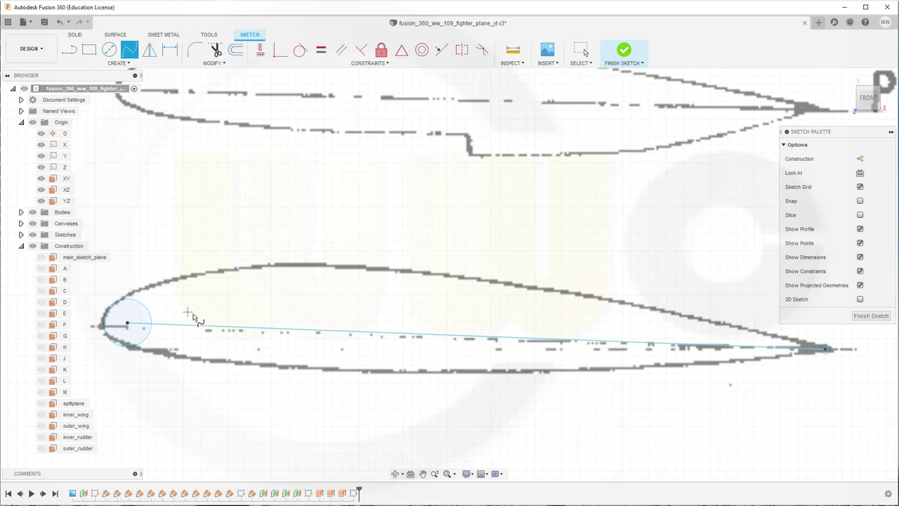
middle_click_drag(194, 313, 361, 321)
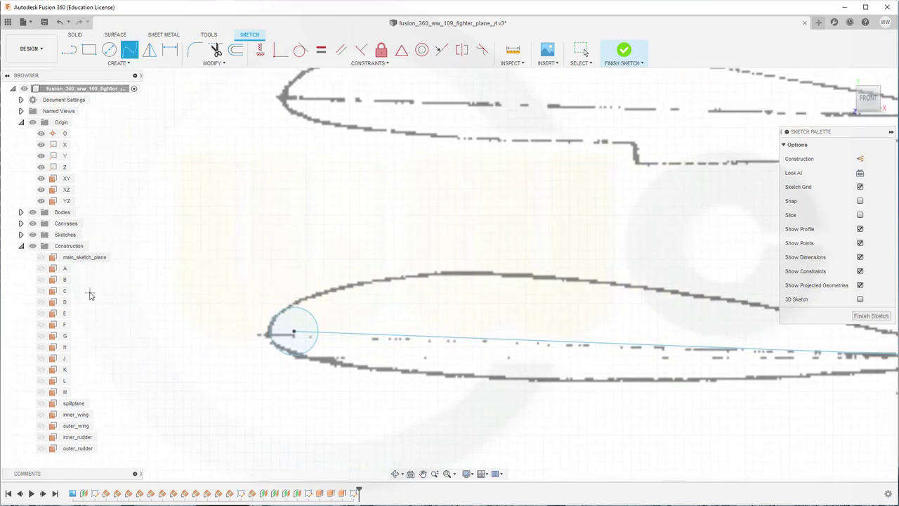
left_click(251, 325)
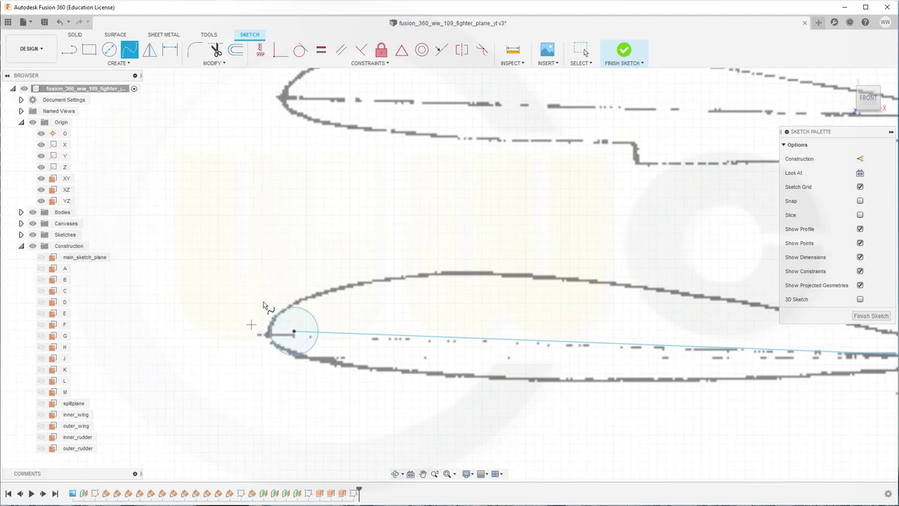
left_click(317, 294)
left_click(444, 273)
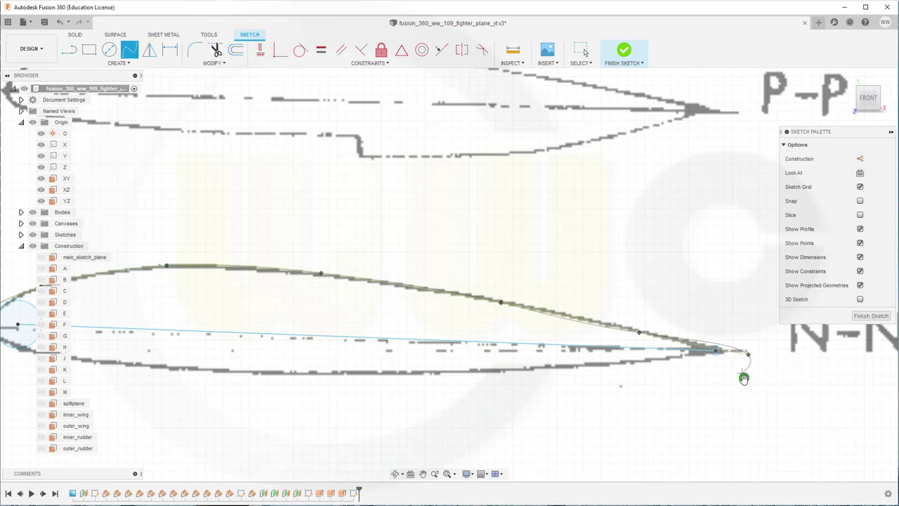
left_click(744, 377)
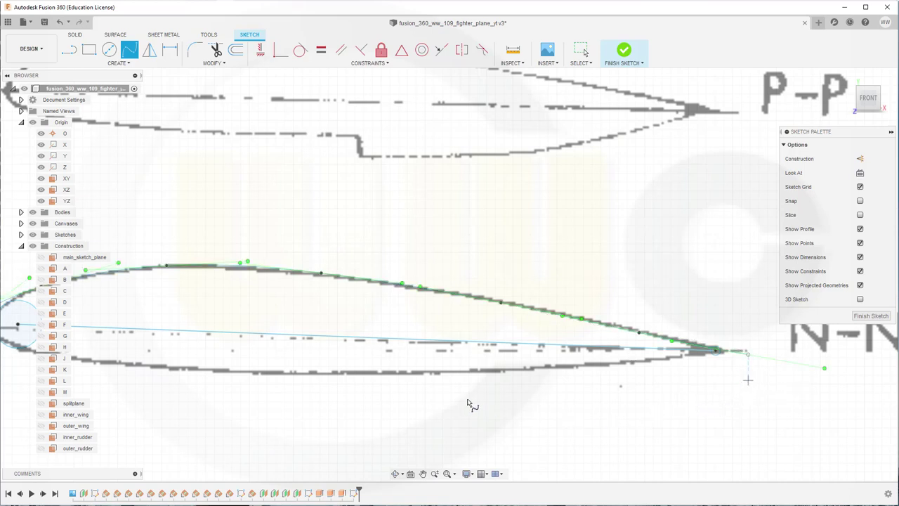
Trace the N-N lower surface with a six-point fit spline from nose to tail
middle_click_drag(274, 402, 478, 395)
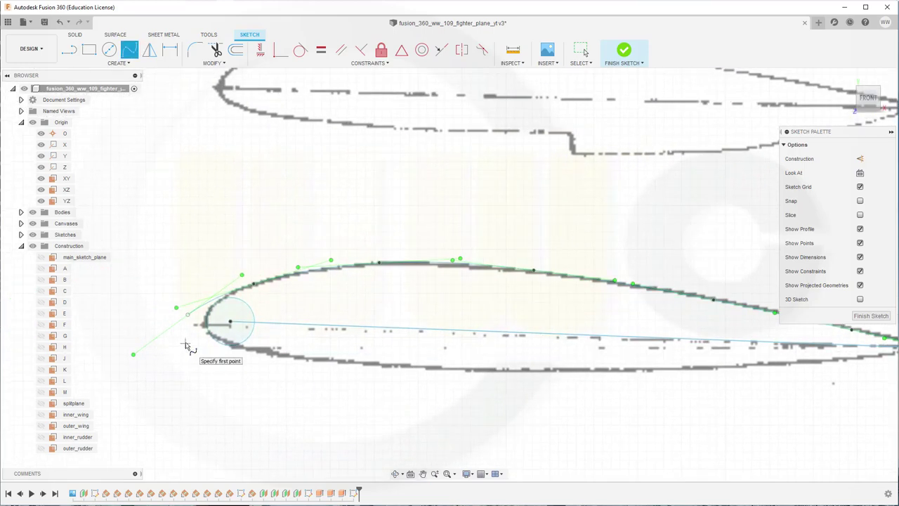
left_click(185, 335)
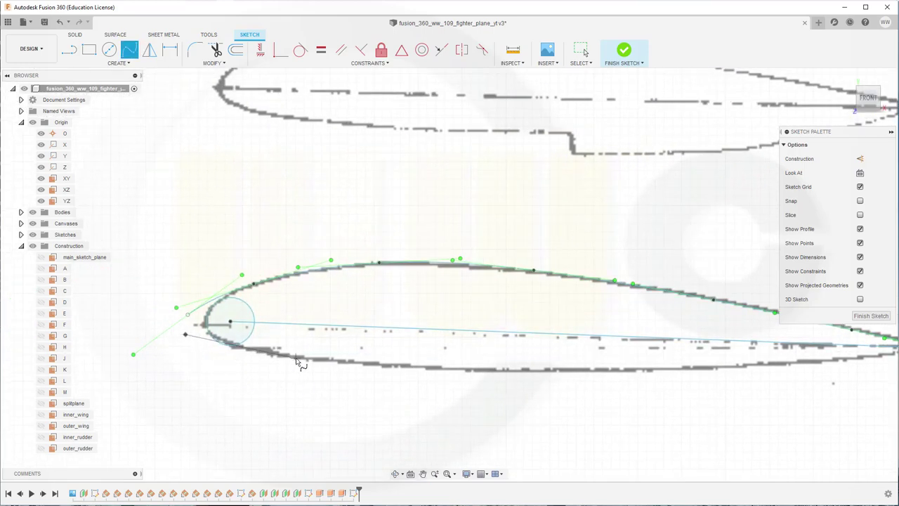
left_click(295, 358)
left_click(498, 371)
left_click(701, 371)
mouse_move(702, 389)
middle_mouse_down()
mouse_move(663, 411)
mouse_move(531, 422)
middle_mouse_up()
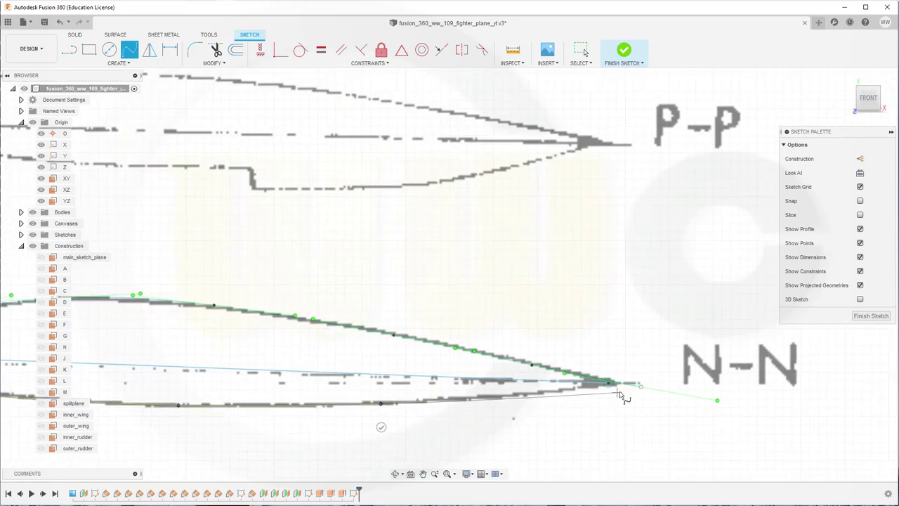
left_click(522, 394)
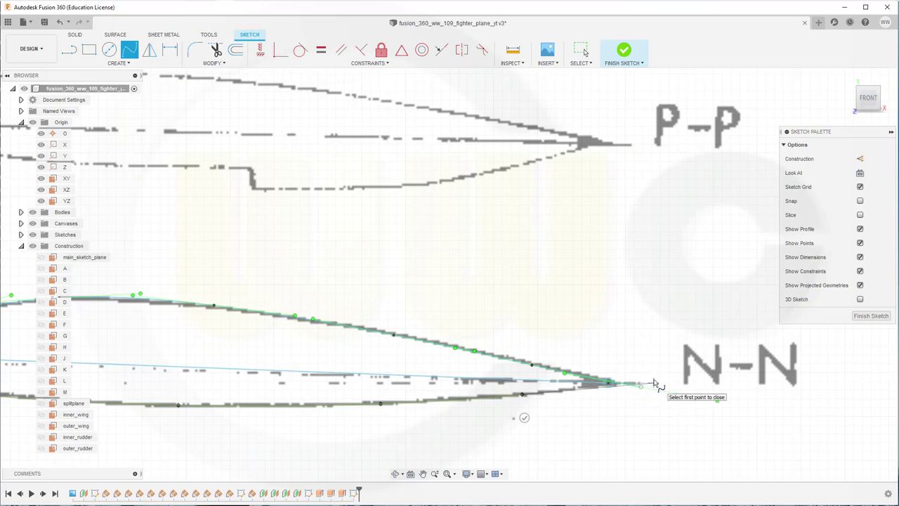
left_click(654, 383)
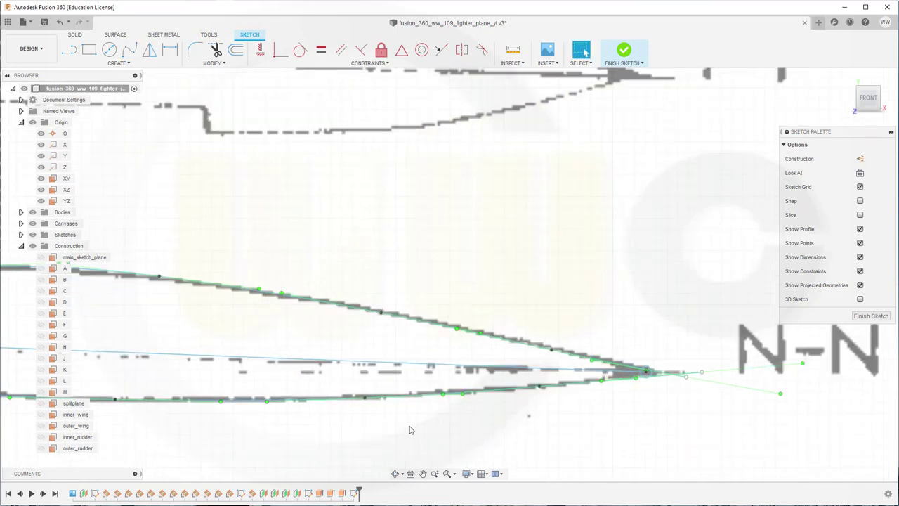
scroll(240, 417, "down", 3)
scroll(207, 422, "down", 2)
middle_click_drag(206, 422, 371, 427)
scroll(357, 365, "up", 4)
scroll(407, 363, "up", 1)
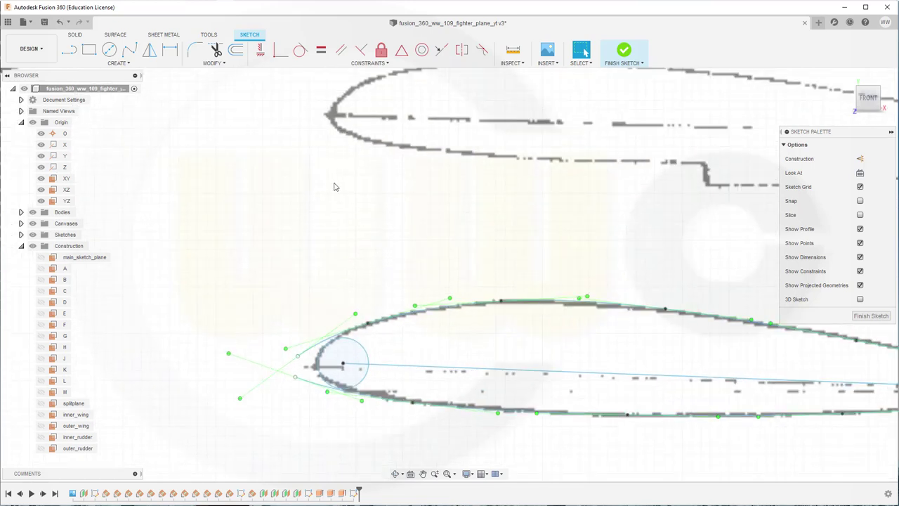
Make the nose circle tangent to the upper and lower leading-edge handle lines
left_click(301, 49)
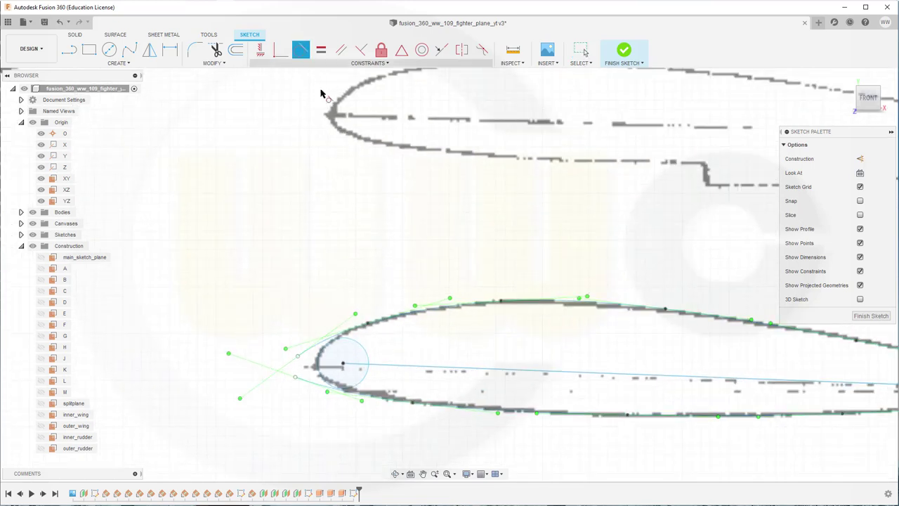
left_click(350, 339)
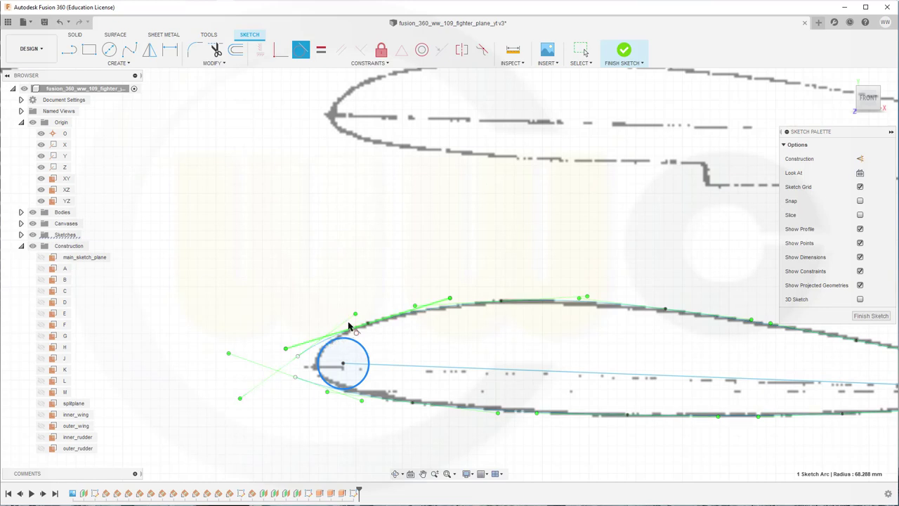
scroll(321, 348, "up", 5)
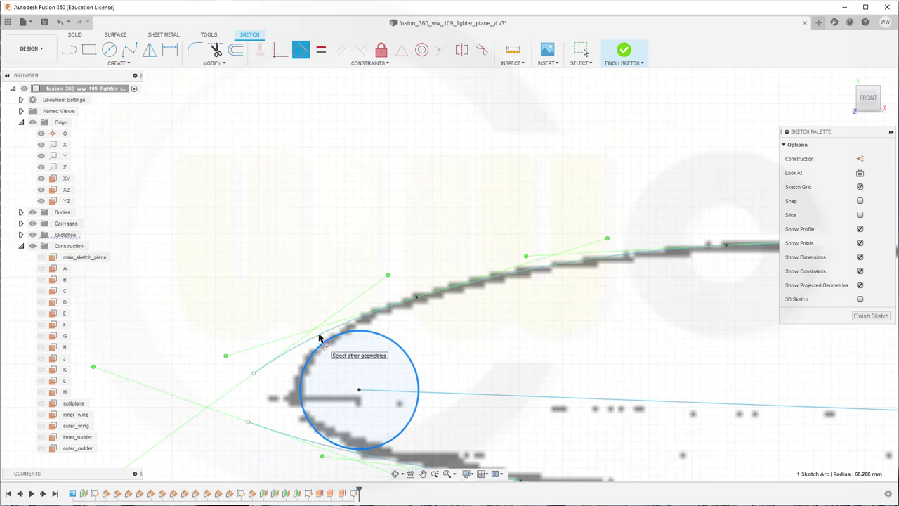
left_click(327, 324)
scroll(272, 453, "down", 1)
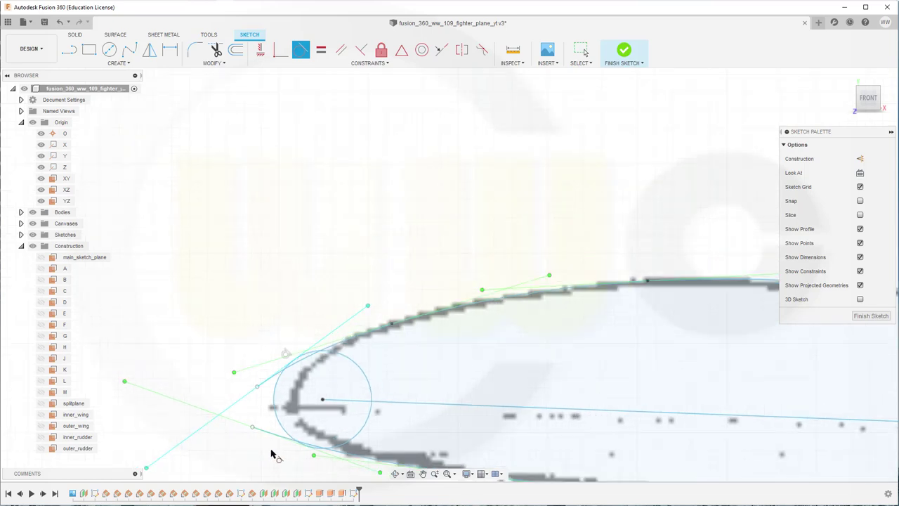
scroll(274, 465, "up", 3)
left_click(298, 426)
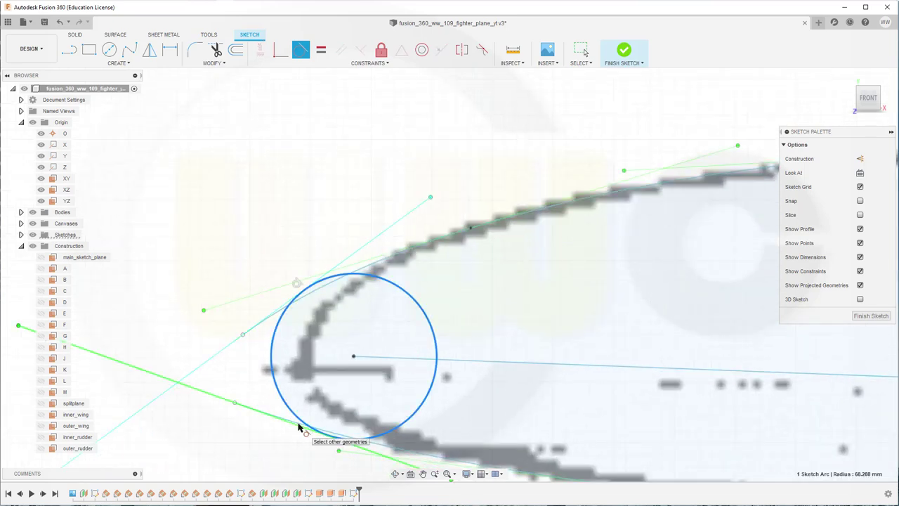
left_click(298, 426)
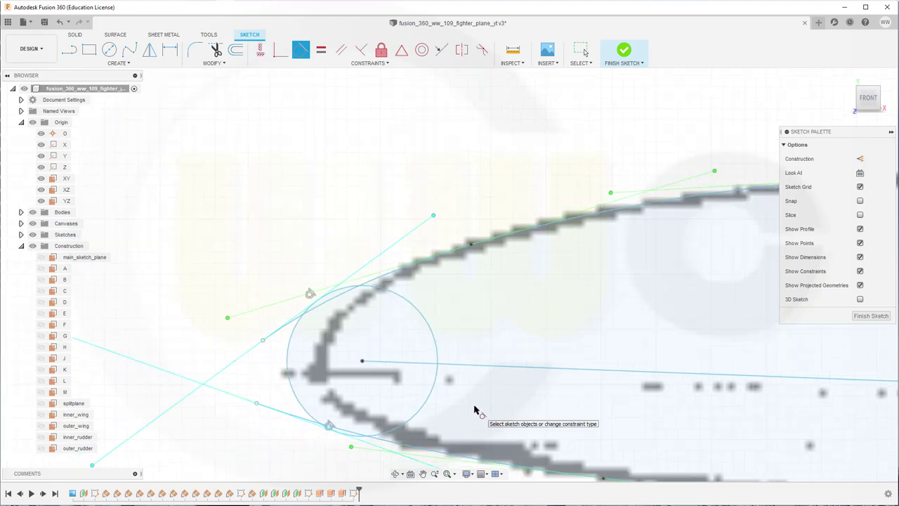
Make the trailing-edge circle tangent to the lower spline
scroll(482, 412, "up", 1)
scroll(602, 429, "down", 4)
scroll(693, 371, "down", 2)
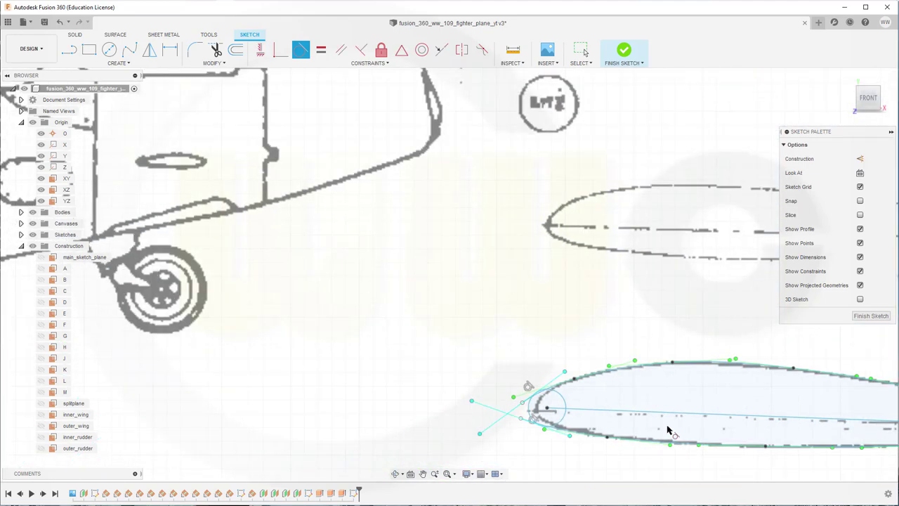
scroll(417, 352, "up", 3)
scroll(652, 383, "up", 8)
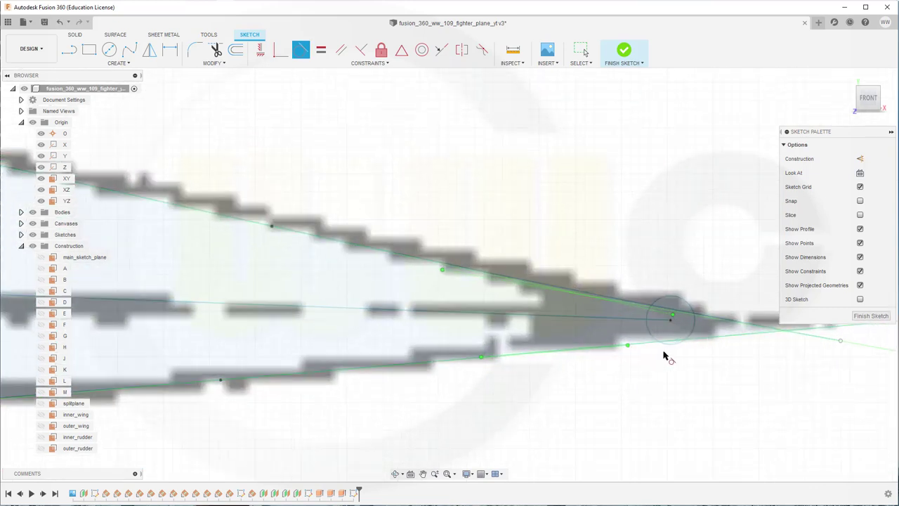
left_click(672, 344)
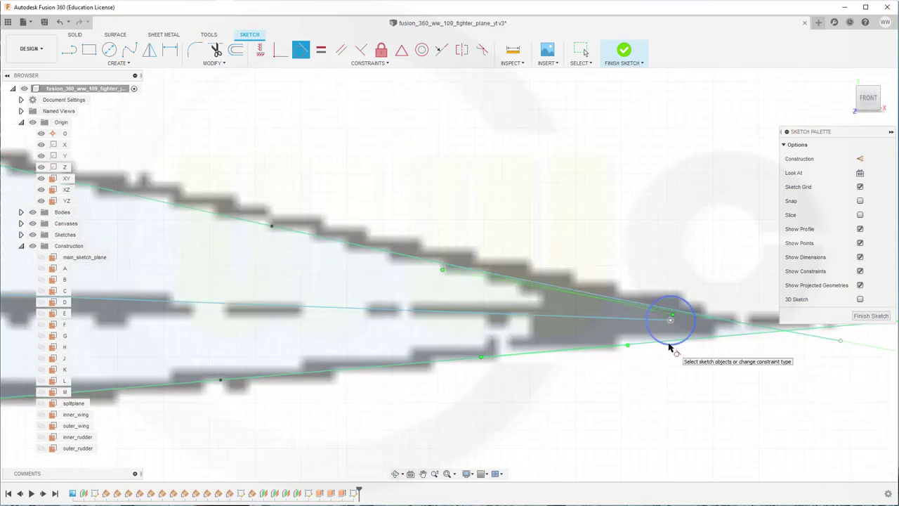
left_click(699, 341)
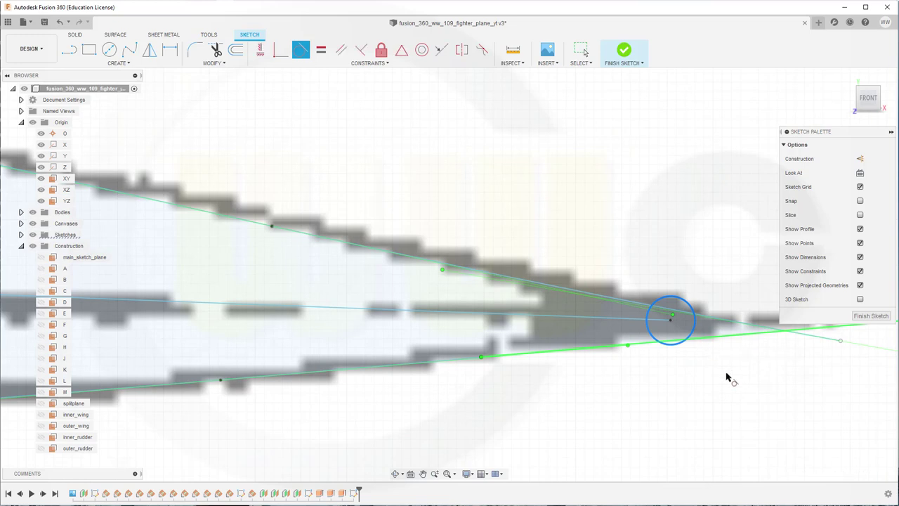
Make the trailing-edge circle tangent to the upper spline
left_click(642, 300)
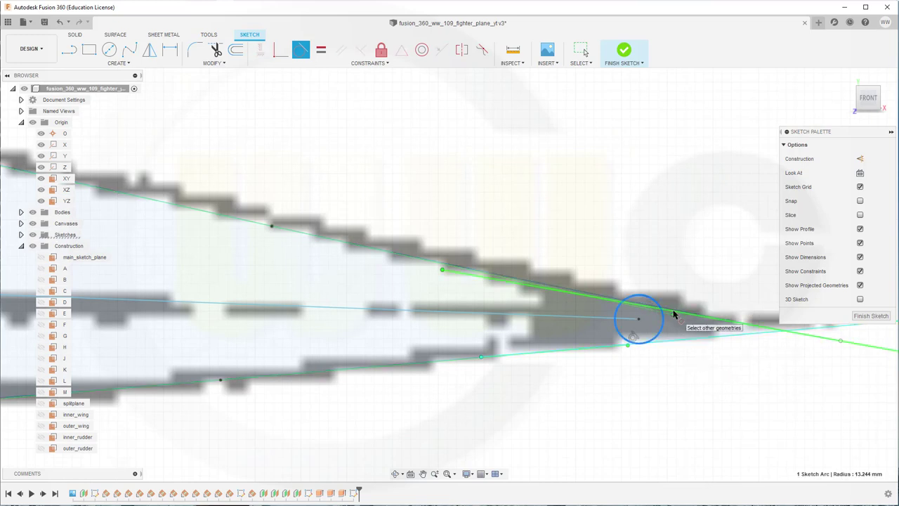
left_click(675, 310)
key("Escape")
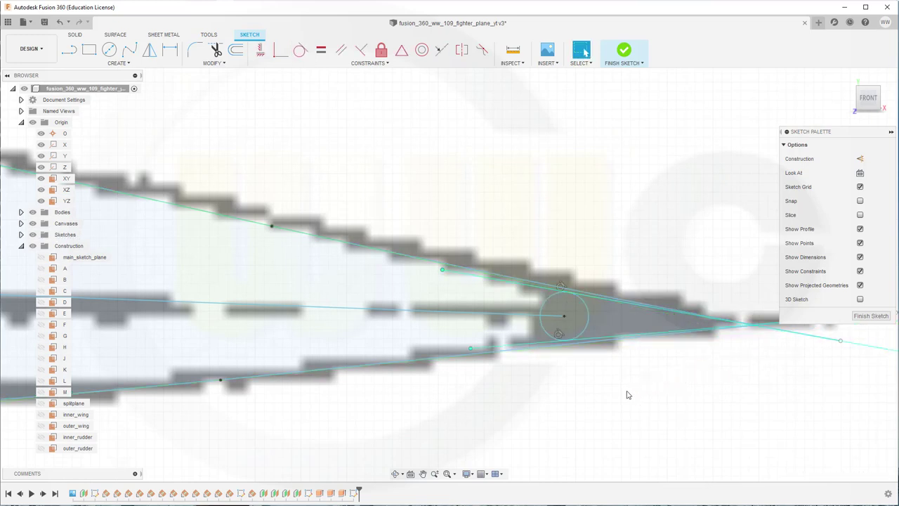
Drag the nose and trailing-edge circles into position inside the airfoil outline
left_click_drag(564, 317, 621, 320)
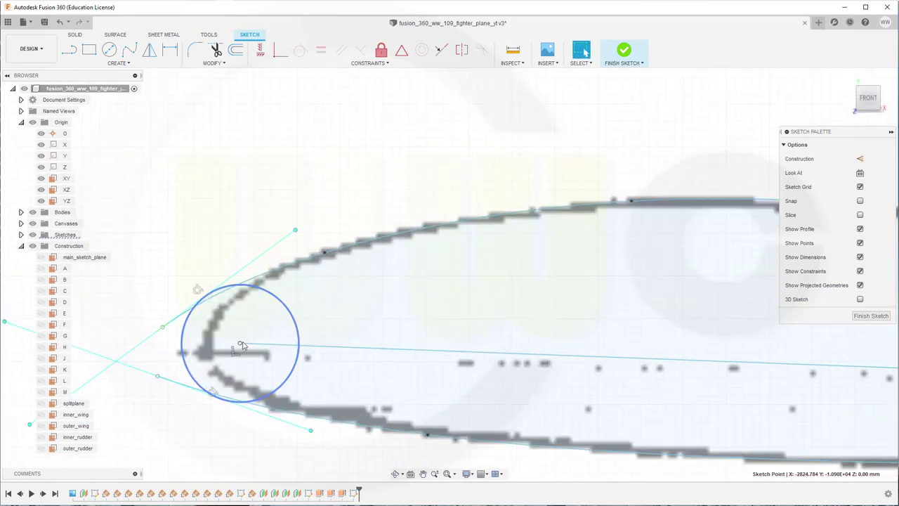
mouse_move(240, 345)
left_mouse_down()
mouse_move(279, 347)
mouse_move(257, 347)
left_mouse_up()
scroll(628, 411, "down", 2)
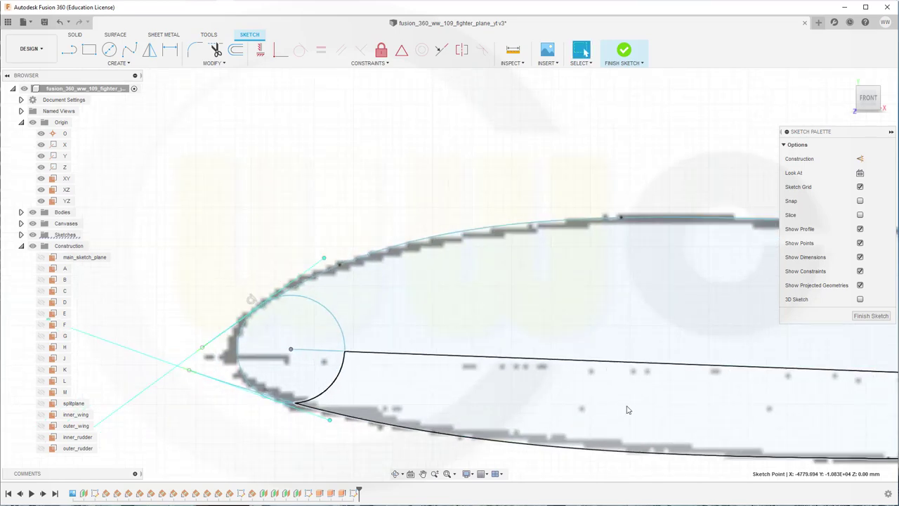
scroll(628, 410, "down", 4)
scroll(793, 414, "up", 2)
middle_click_drag(564, 339, 372, 319)
scroll(694, 357, "up", 6)
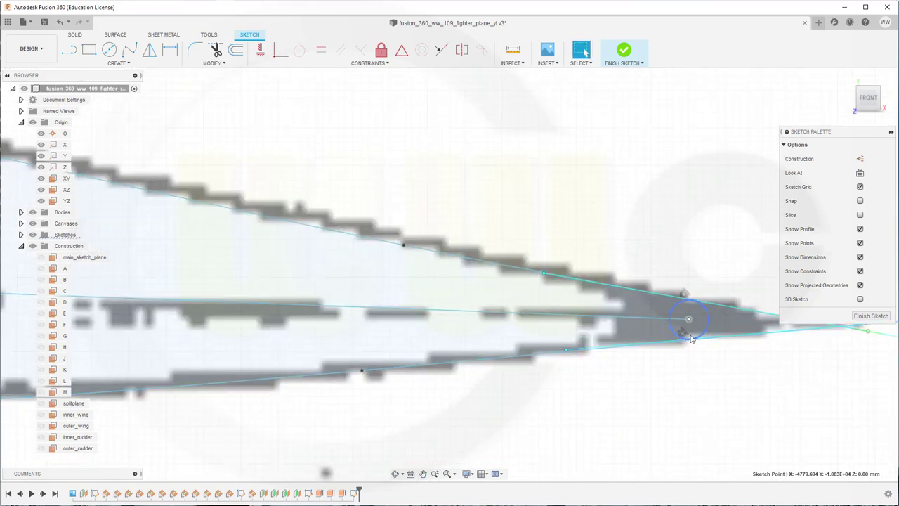
left_click_drag(688, 320, 722, 326)
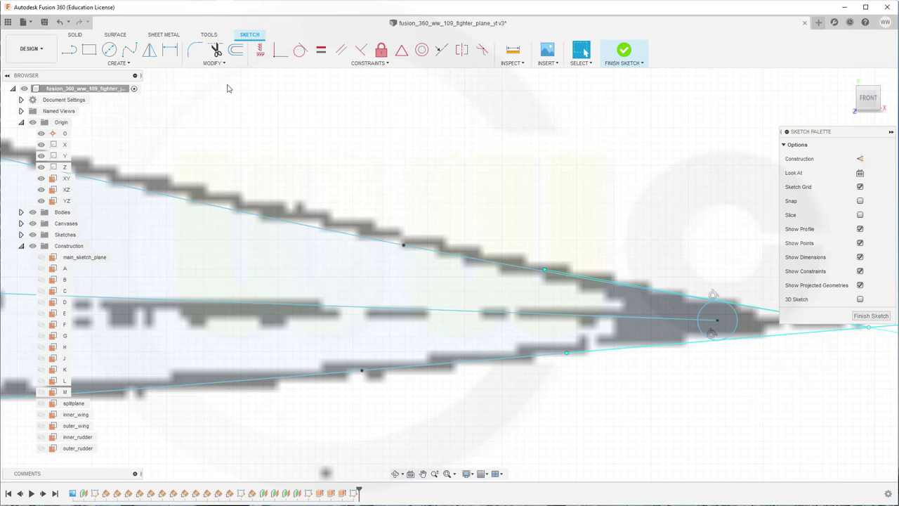
Trim the upper and lower line ends beyond the trailing-edge circle
left_click(216, 49)
scroll(745, 385, "up", 1)
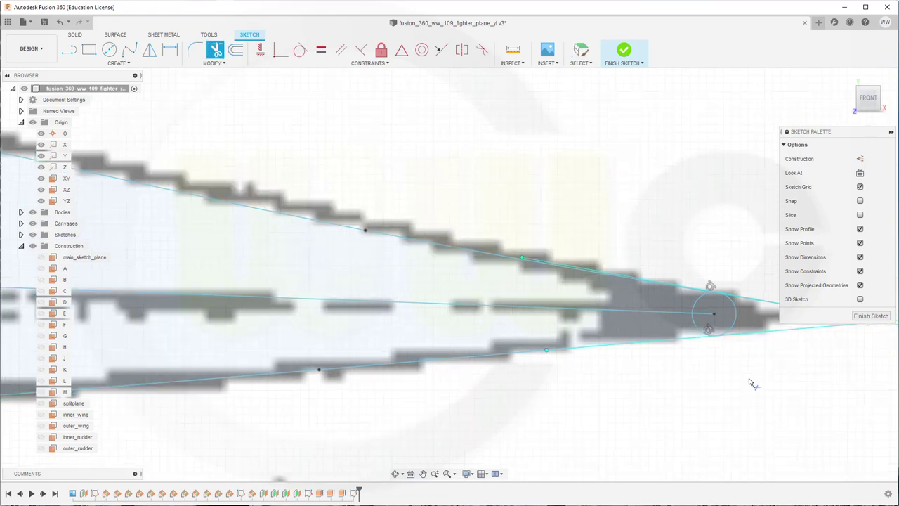
scroll(750, 382, "down", 1)
left_click(773, 342)
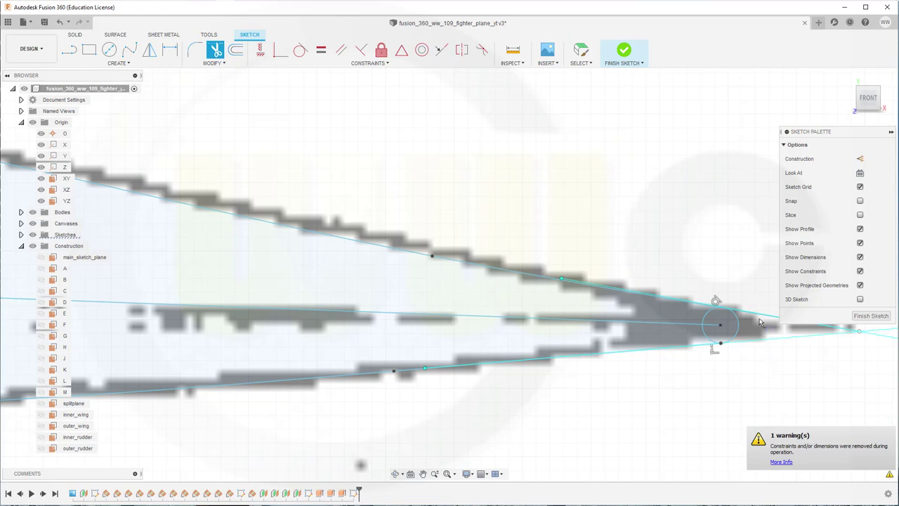
left_click(764, 322)
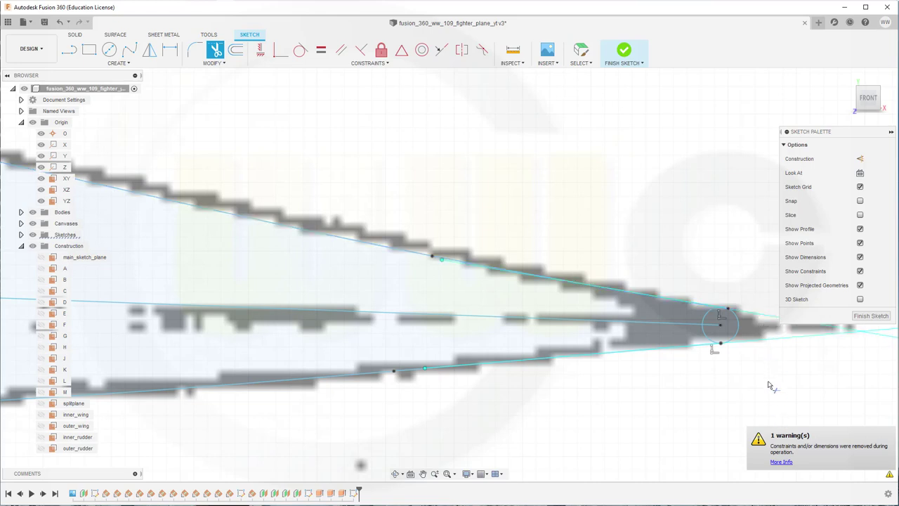
scroll(678, 393, "down", 3)
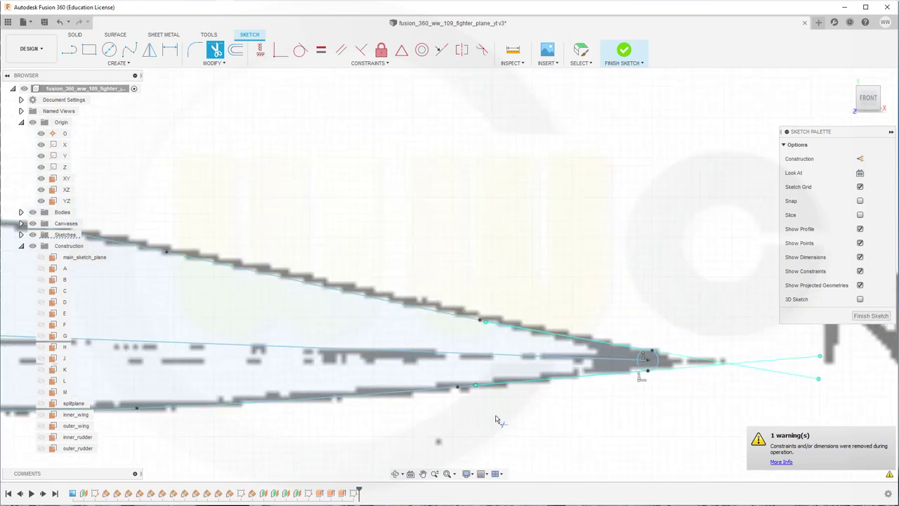
scroll(408, 410, "down", 1)
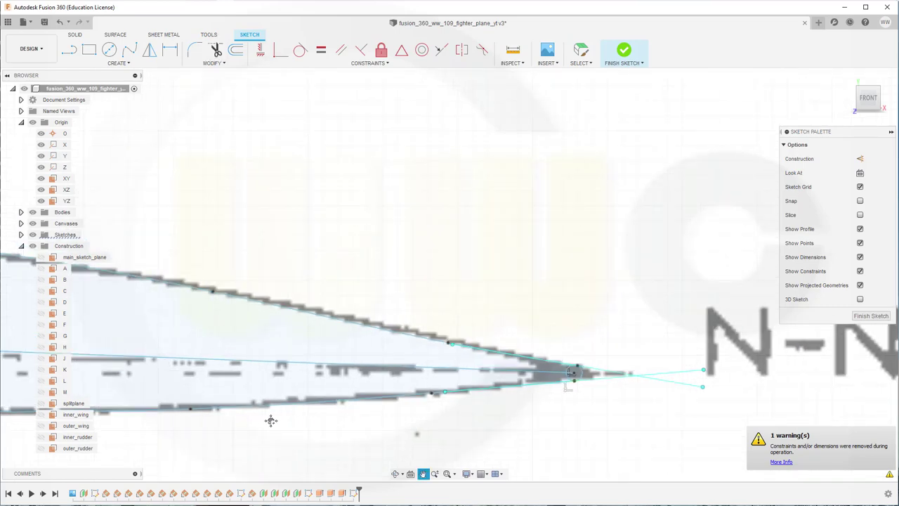
scroll(275, 419, "up", 5)
scroll(314, 390, "down", 3)
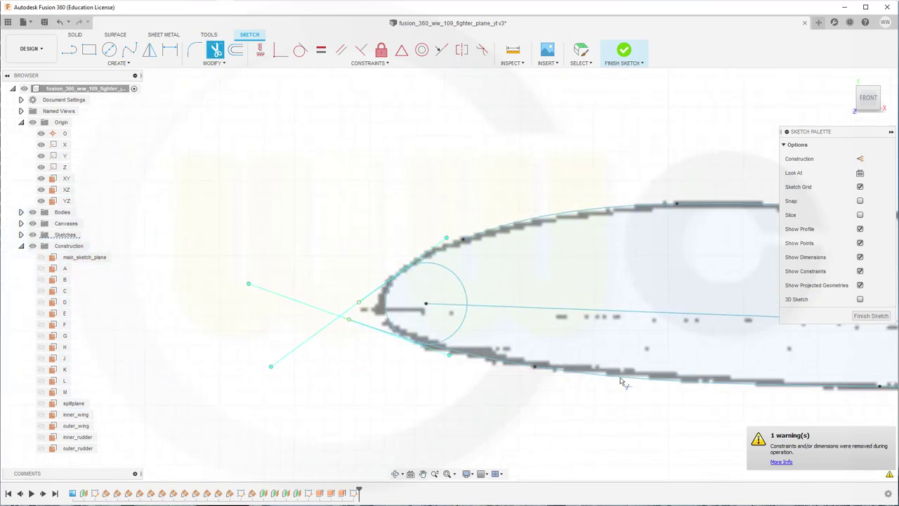
scroll(364, 327, "up", 2)
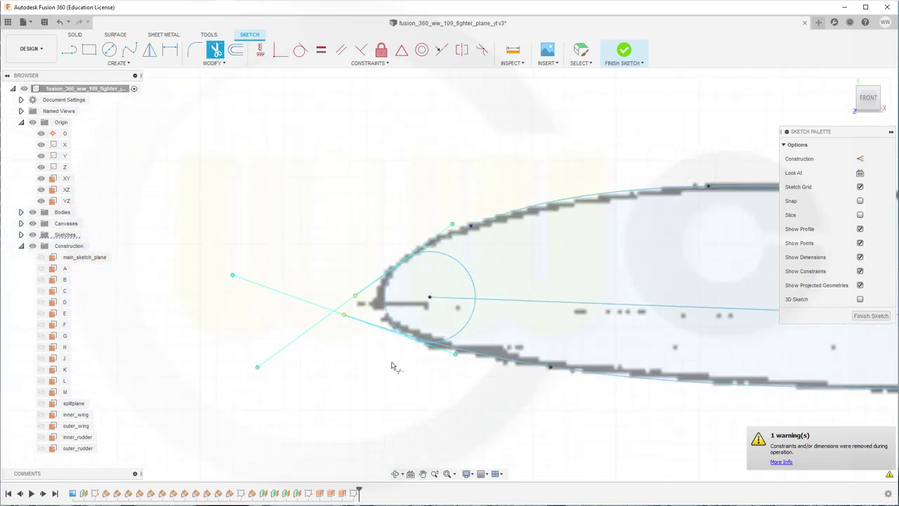
Trim the line ends and inner arcs around the nose circle
left_click(363, 322)
left_click(363, 285)
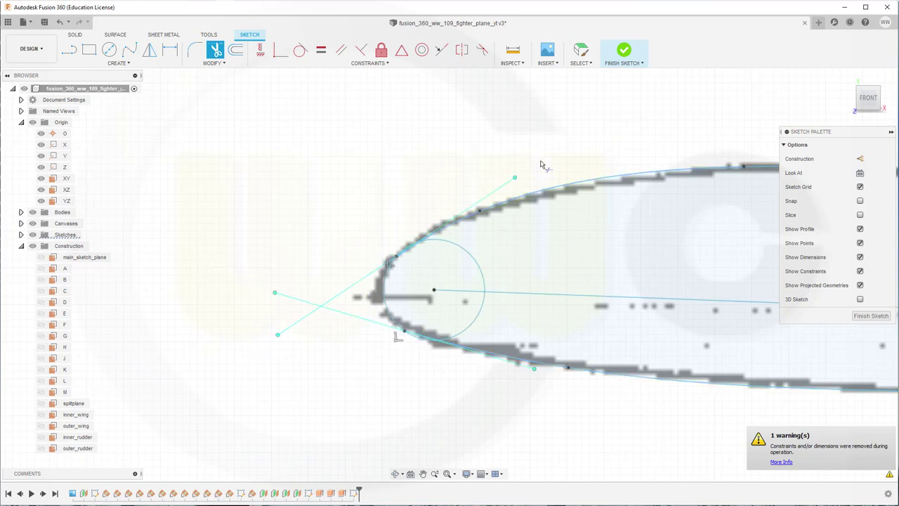
left_click(487, 269)
left_click(470, 330)
Trim the inner part of the trailing-edge circle to leave a rounded tail cap
scroll(611, 321, "up", 2)
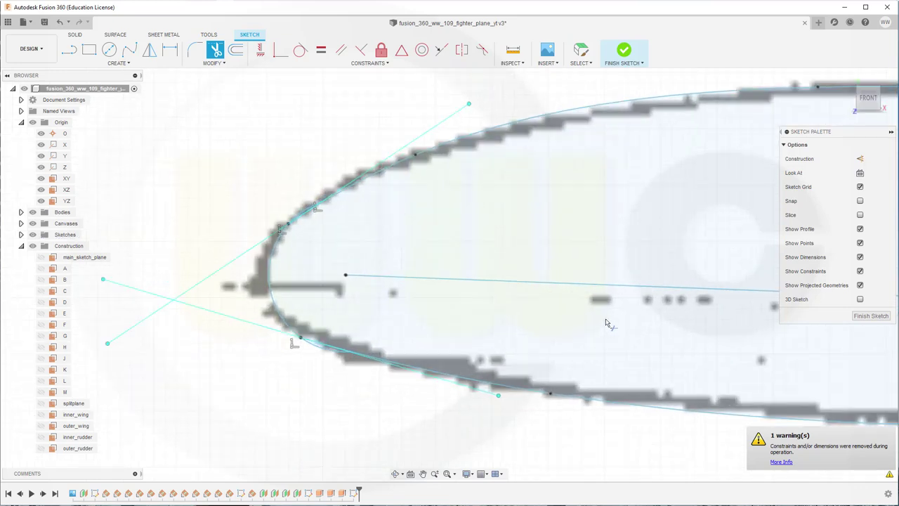
scroll(674, 330, "down", 4)
middle_click_drag(739, 337, 287, 321)
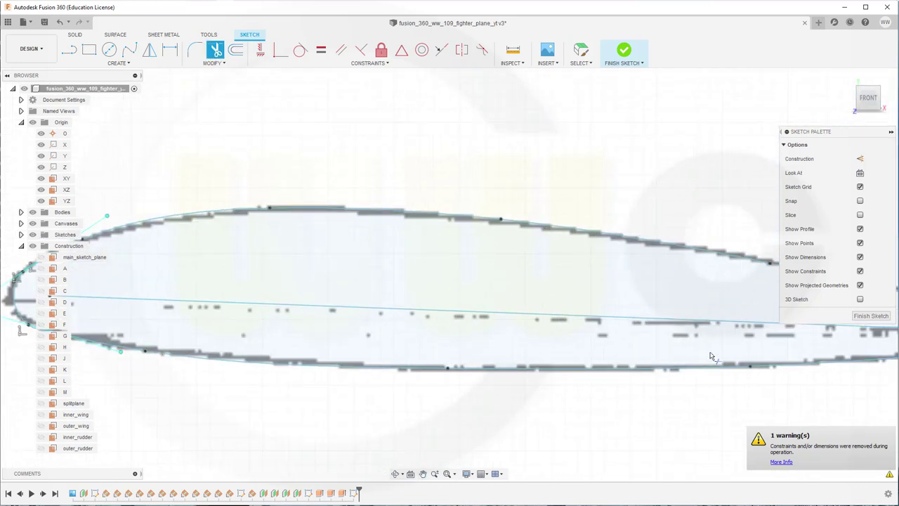
mouse_move(710, 295)
middle_mouse_down()
mouse_move(323, 314)
mouse_move(412, 332)
middle_mouse_up()
scroll(699, 304, "up", 4)
left_click(652, 286)
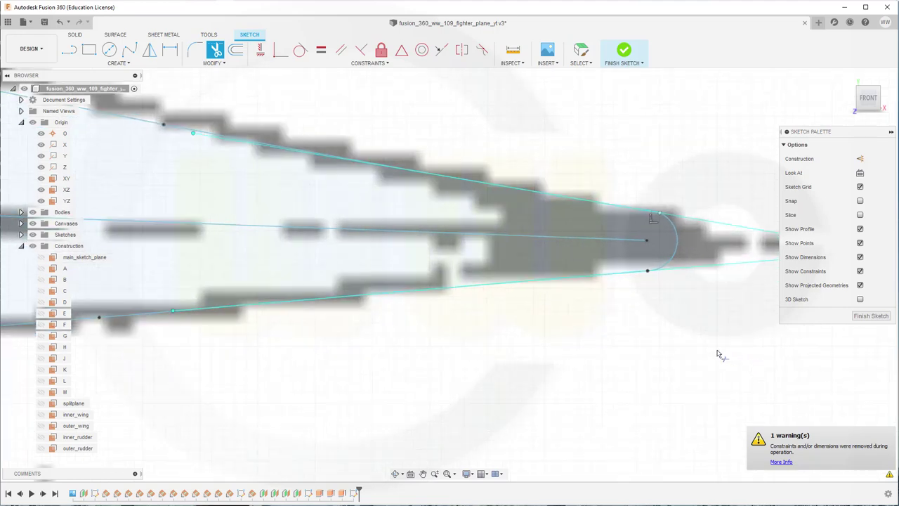
scroll(554, 327, "down", 6)
scroll(530, 351, "down", 4)
Leave Trim and window-select all the N-N airfoil curves
key("Escape")
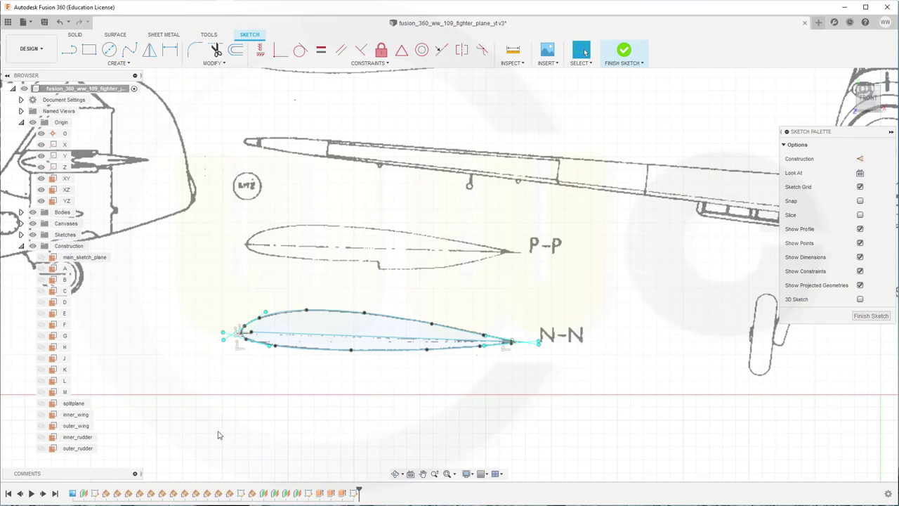
mouse_move(189, 429)
left_mouse_down()
mouse_move(232, 307)
mouse_move(418, 295)
mouse_move(575, 299)
mouse_move(560, 297)
mouse_move(572, 314)
left_mouse_up()
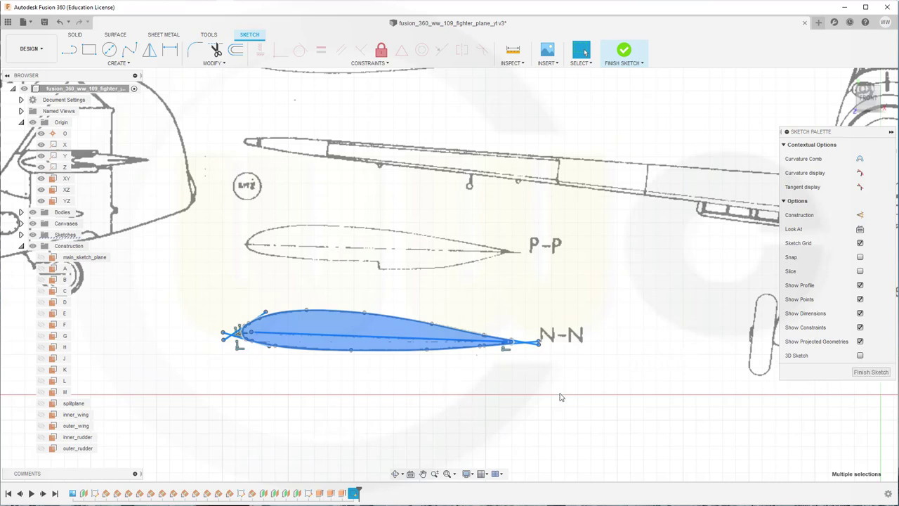
Finish the airfoil sketch and paste the copied curves into a new inner_wing sketch
left_click(870, 371)
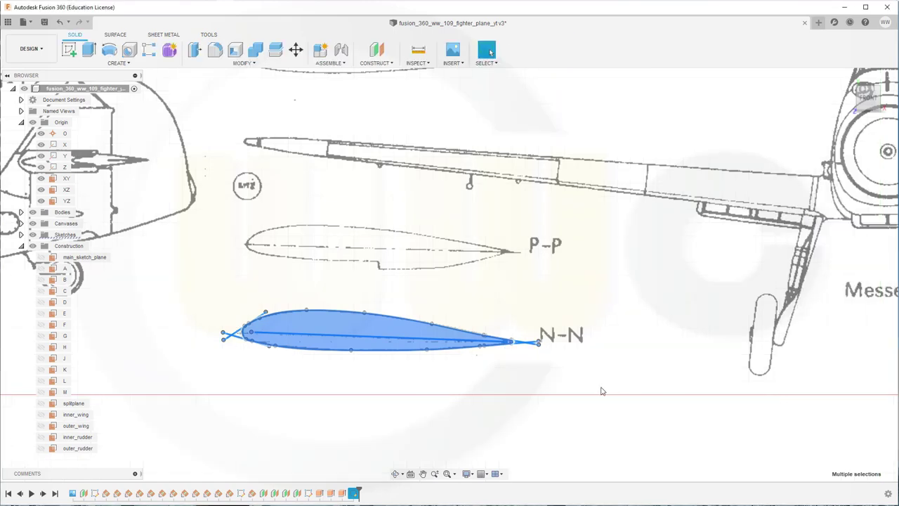
scroll(268, 405, "down", 8)
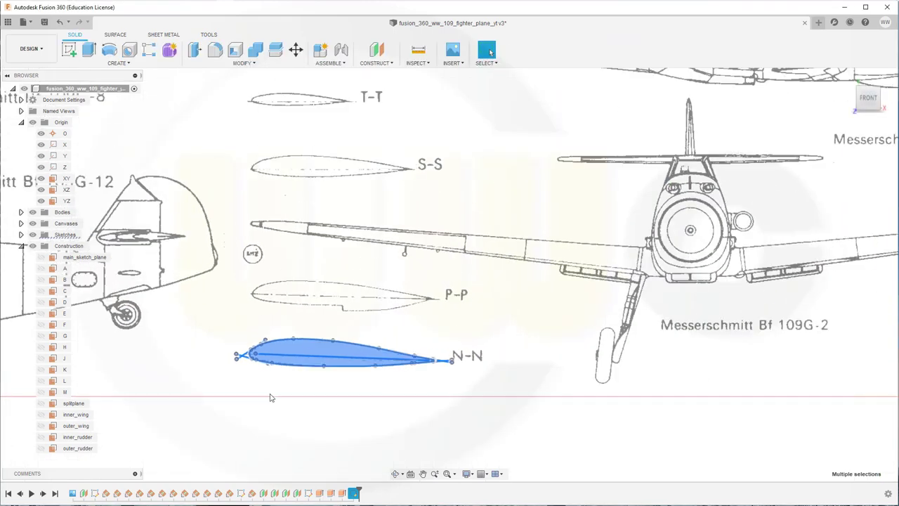
left_click(293, 401)
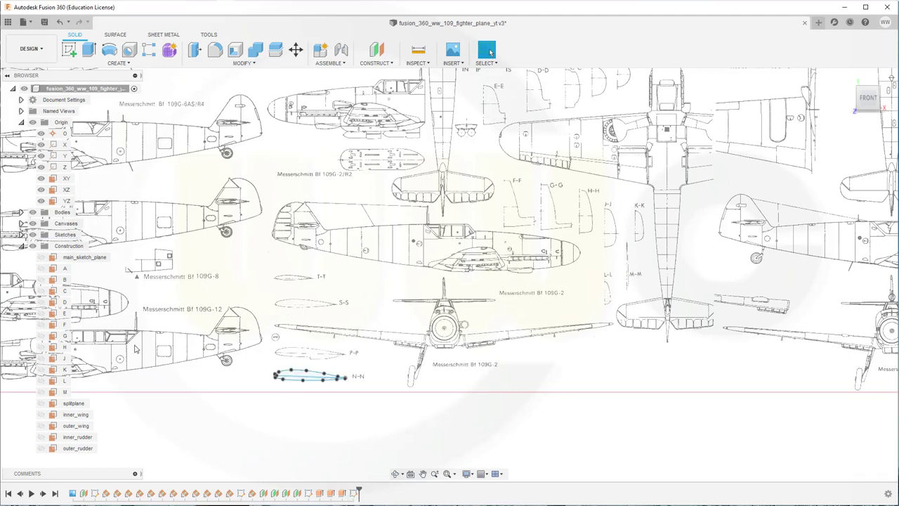
left_click(77, 414)
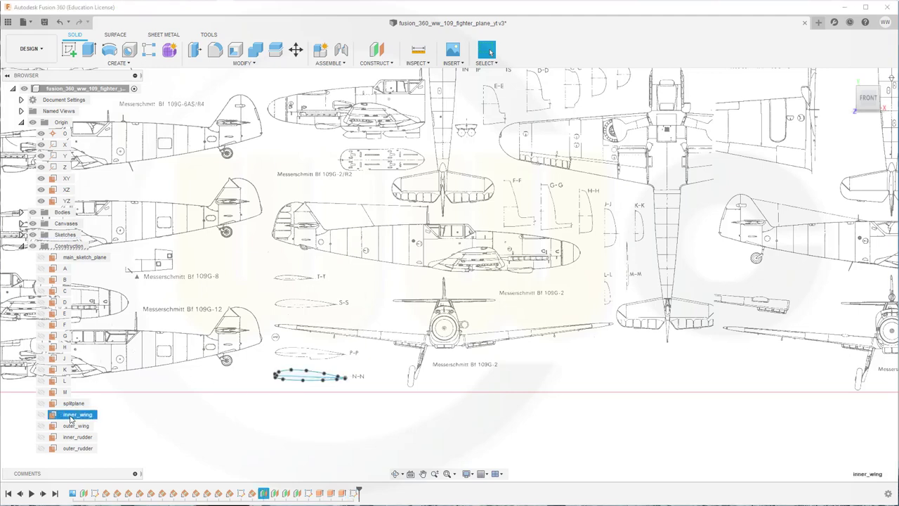
left_click(69, 49)
left_click(513, 126)
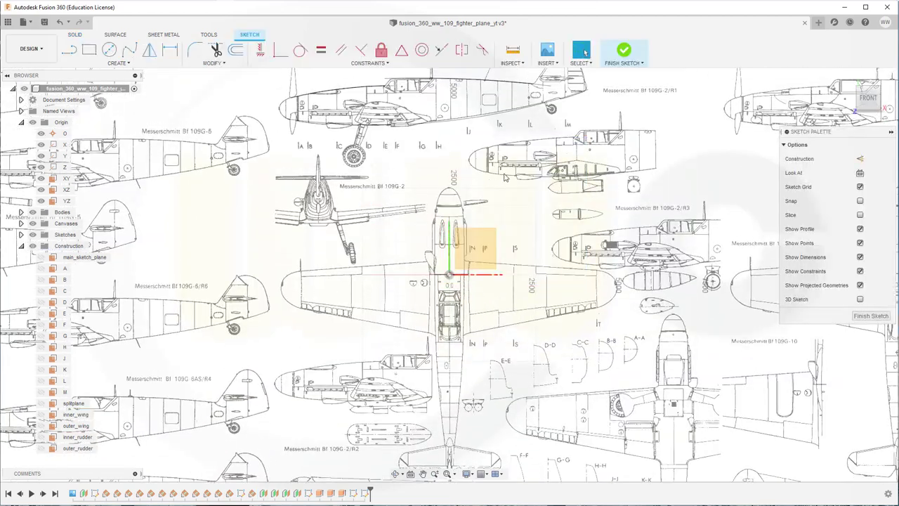
key("ctrl+a")
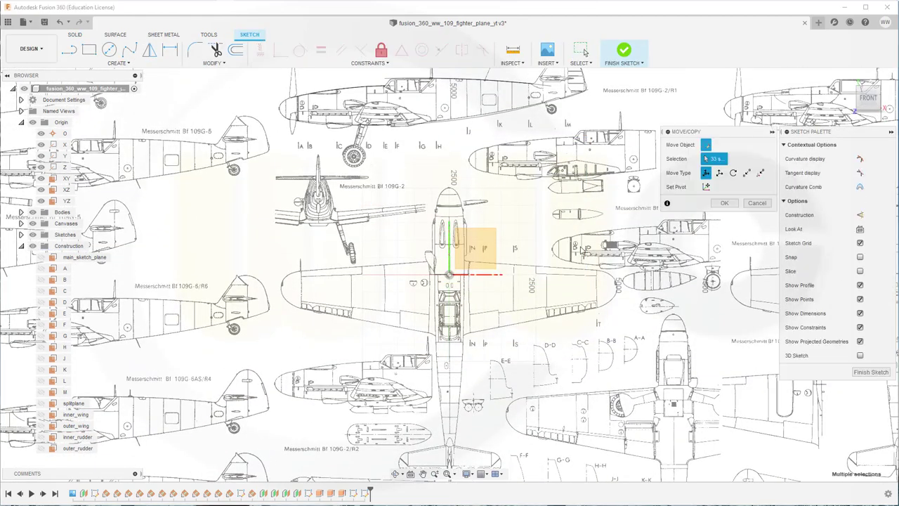
key("m")
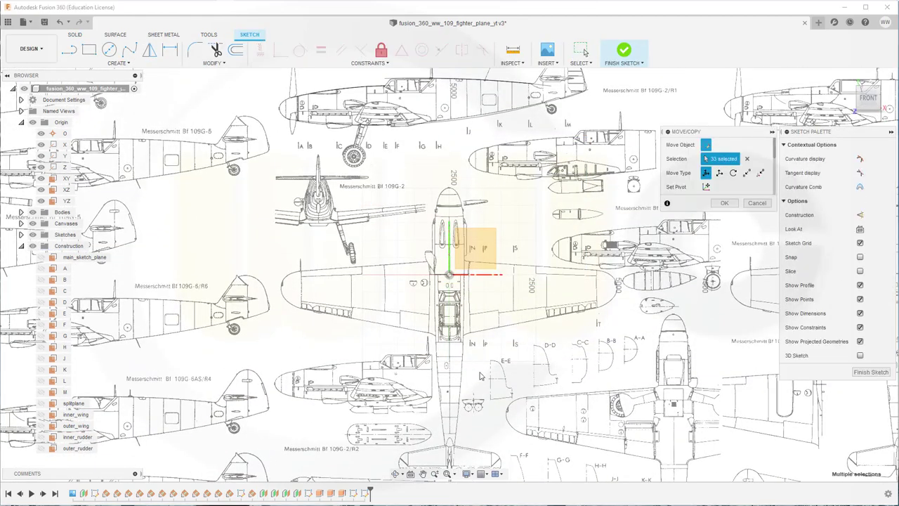
Move the pasted airfoil up onto the wing root in the side view
scroll(479, 379, "down", 3)
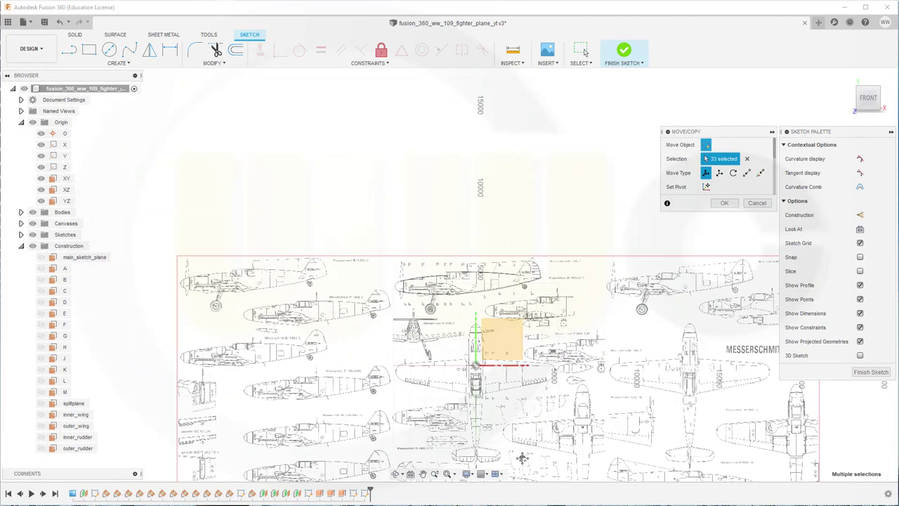
middle_click_drag(522, 457, 441, 353)
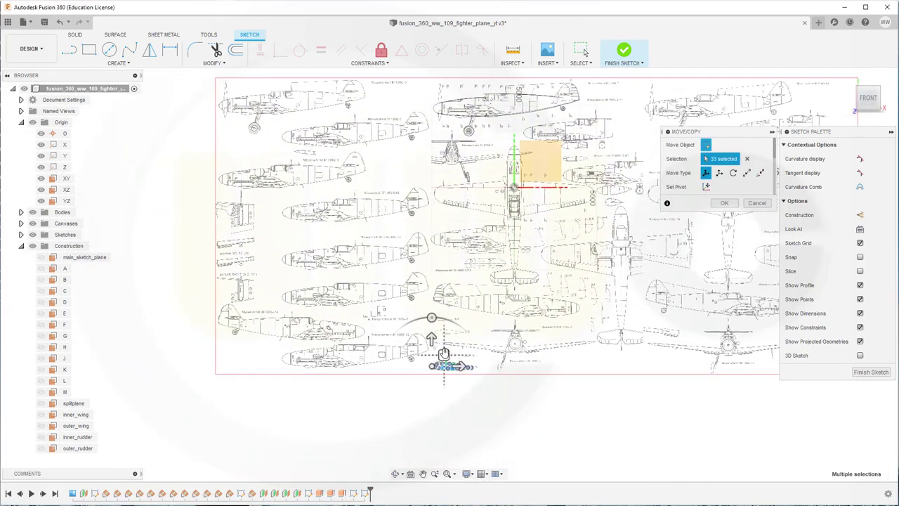
mouse_move(444, 353)
left_mouse_down()
mouse_move(475, 221)
mouse_move(468, 144)
left_mouse_up()
scroll(450, 303, "up", 3)
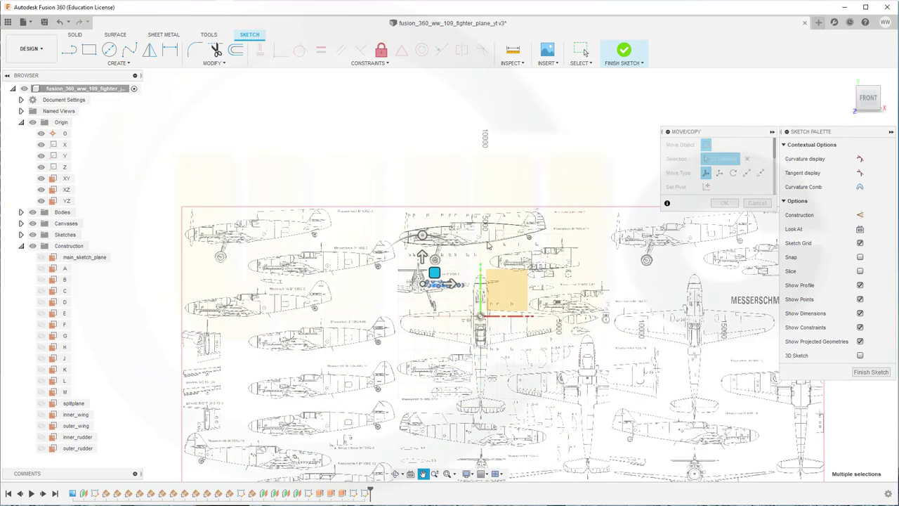
scroll(449, 304, "up", 3)
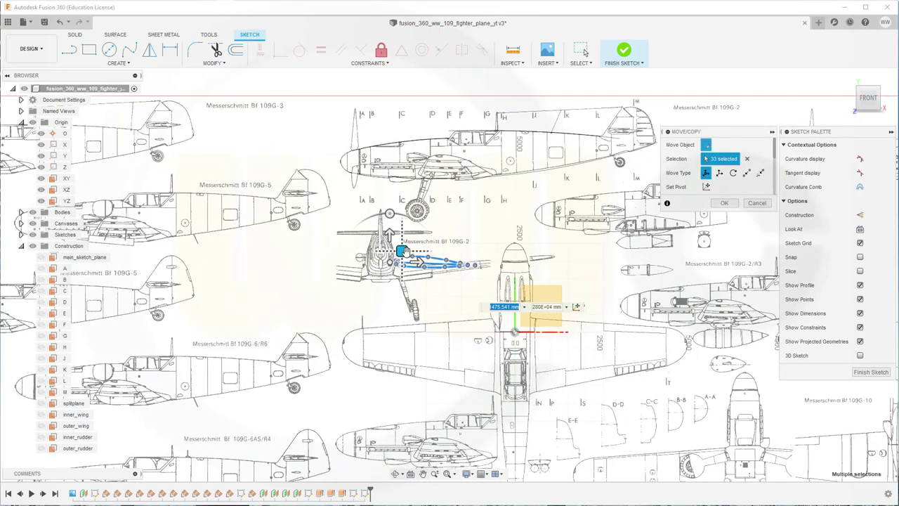
left_click_drag(402, 254, 426, 159)
scroll(454, 193, "up", 5)
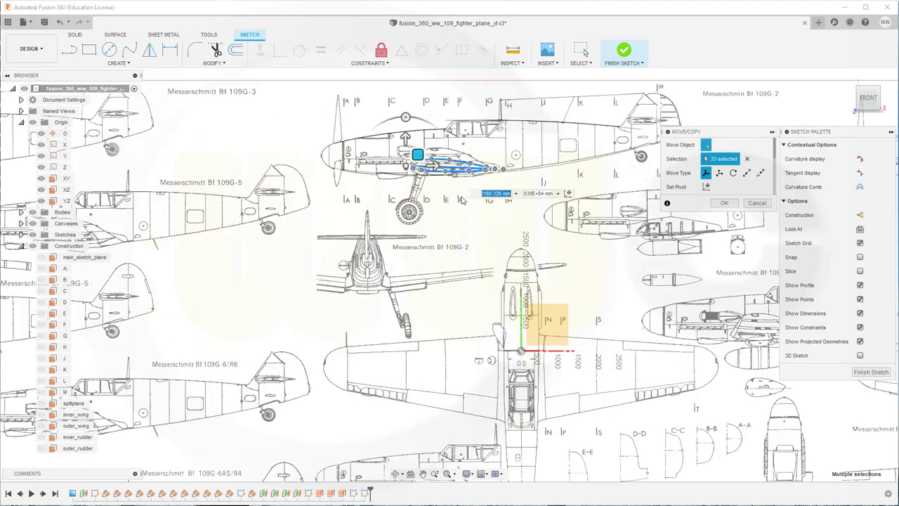
middle_click_drag(437, 185, 375, 326)
left_click_drag(279, 267, 279, 275)
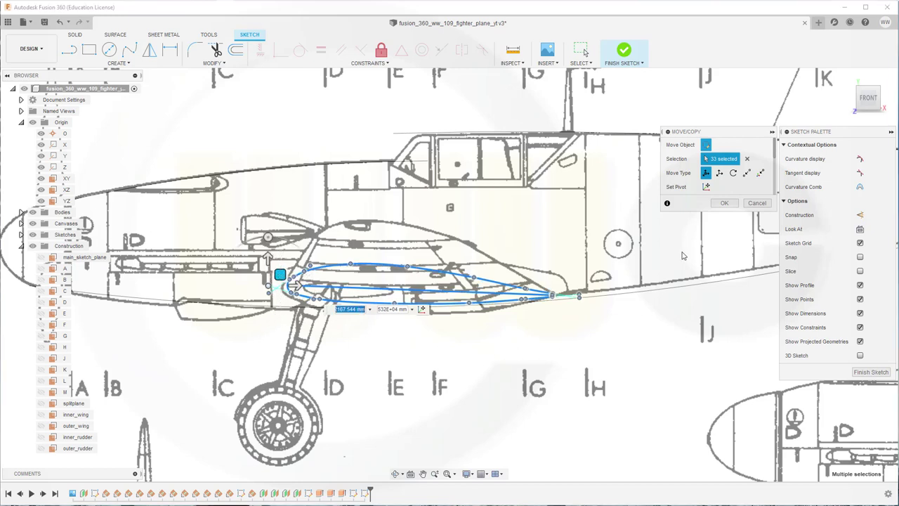
Confirm the move, copy the root airfoil curves and finish the inner_wing sketch
left_click(725, 204)
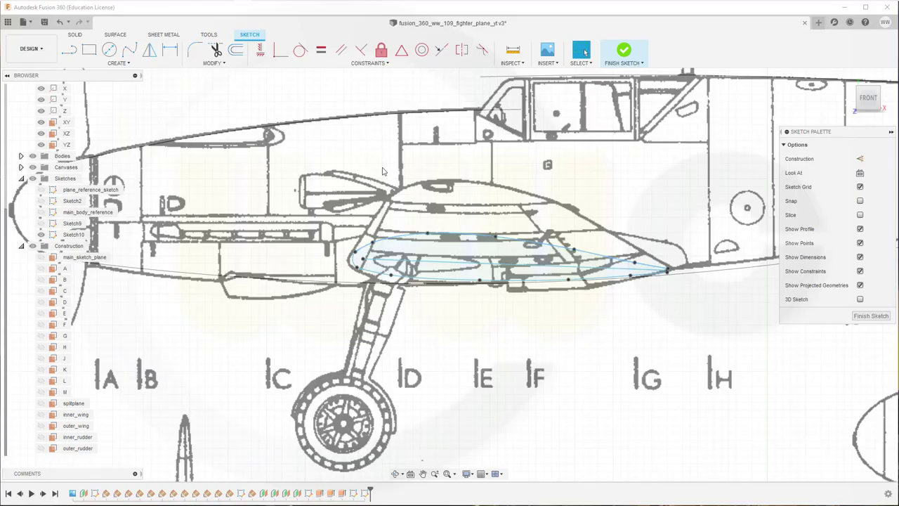
mouse_move(318, 202)
left_mouse_down()
mouse_move(358, 254)
mouse_move(697, 328)
left_mouse_up()
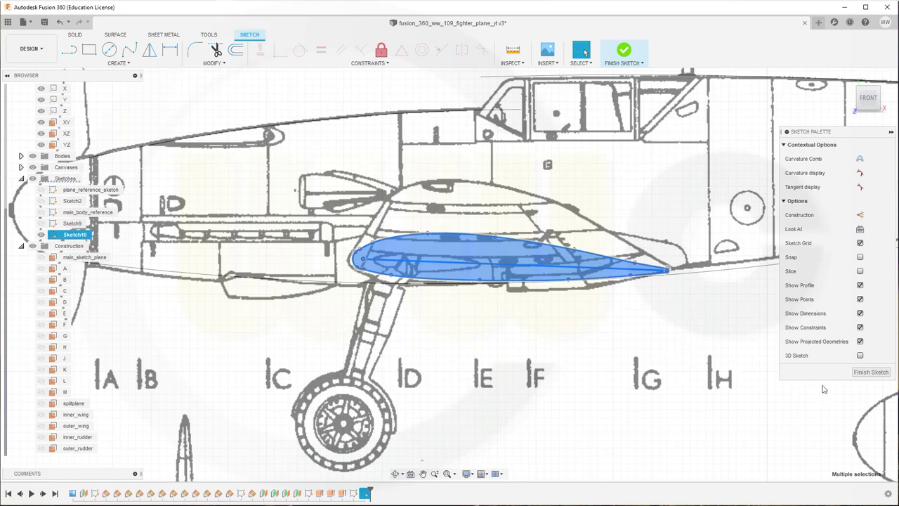
left_click(871, 371)
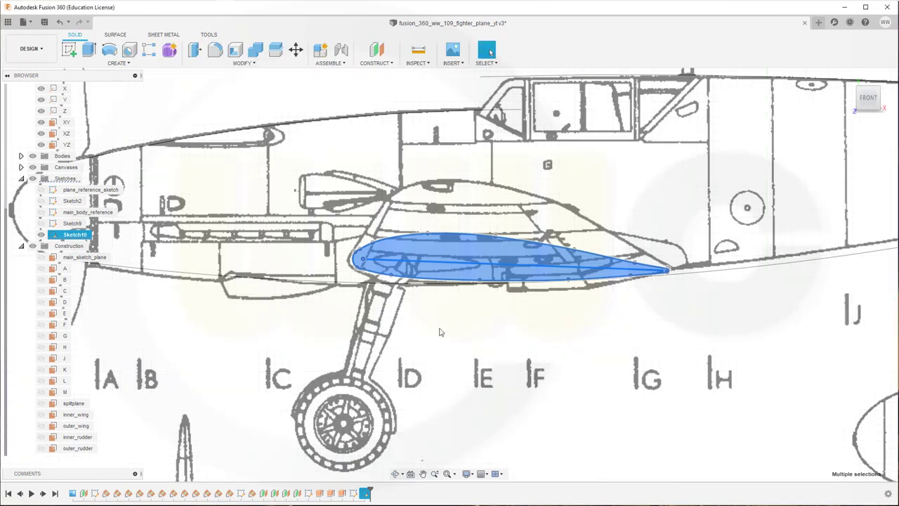
Paste the airfoil into a new sketch on the outer_wing plane
left_click(79, 426)
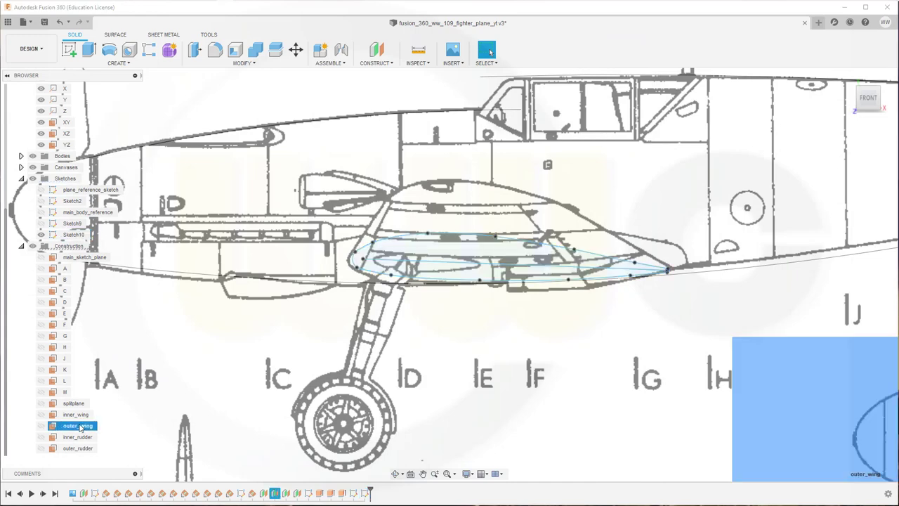
left_click(69, 50)
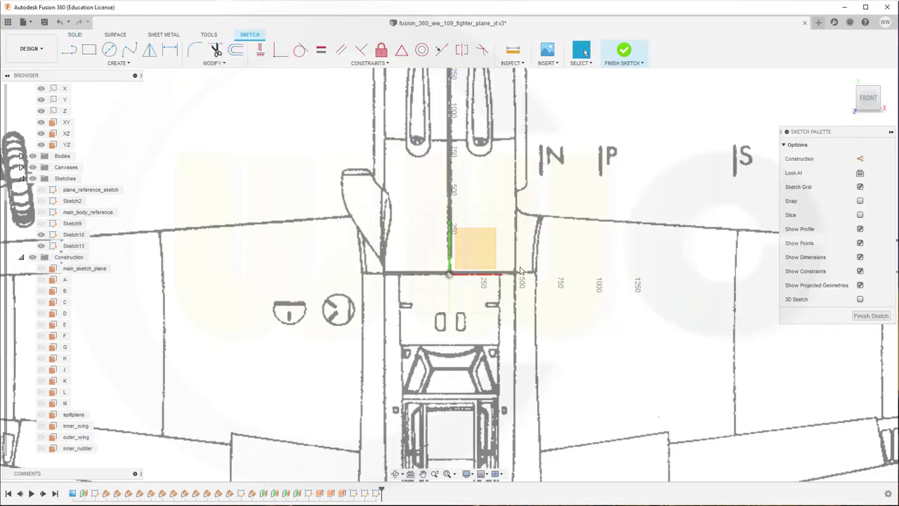
key("m")
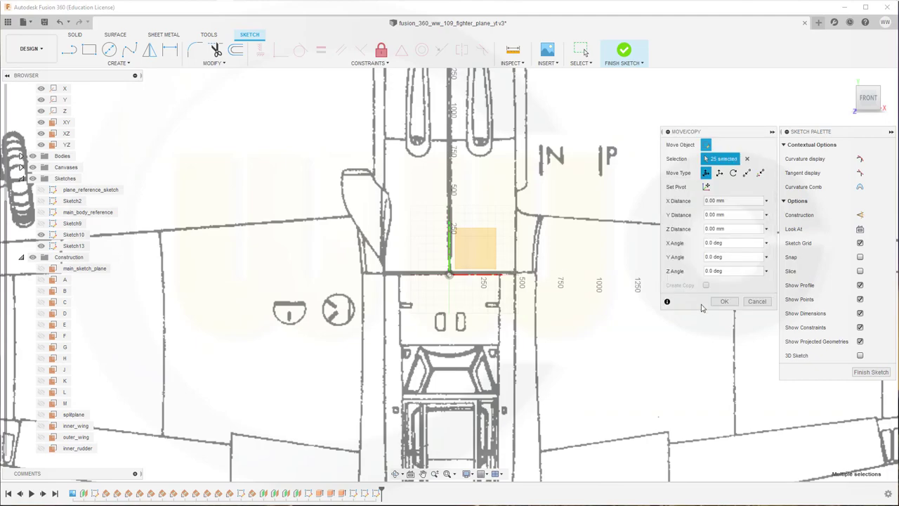
left_click(724, 302)
scroll(367, 172, "down", 5)
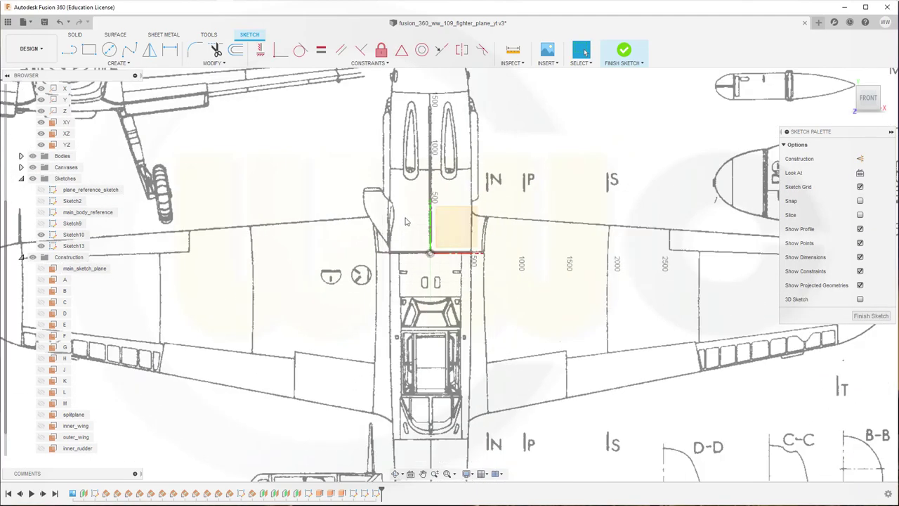
scroll(367, 171, "down", 2)
scroll(422, 295, "up", 2)
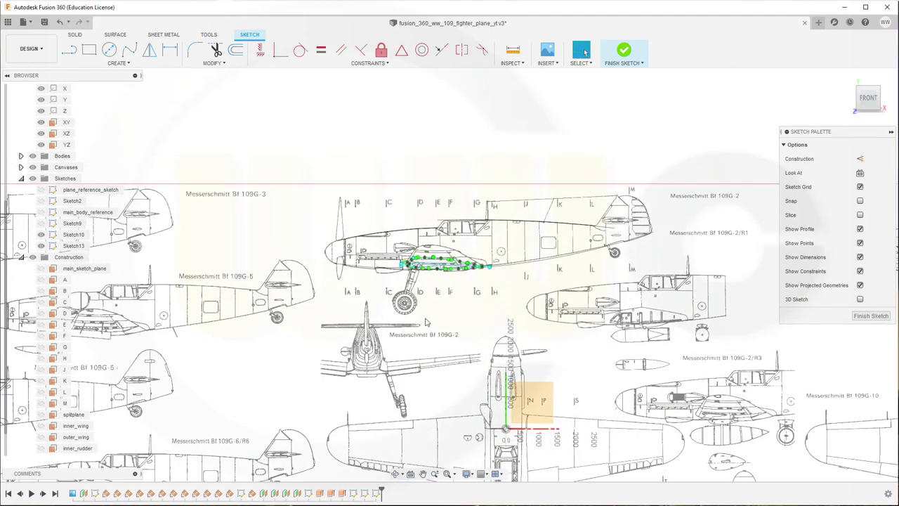
middle_click_drag(432, 331, 417, 290)
scroll(417, 291, "up", 3)
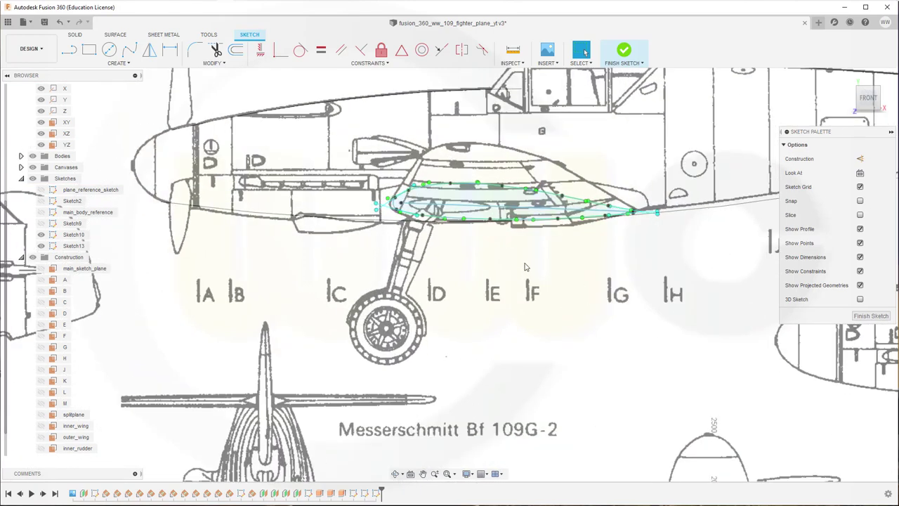
left_click(526, 267)
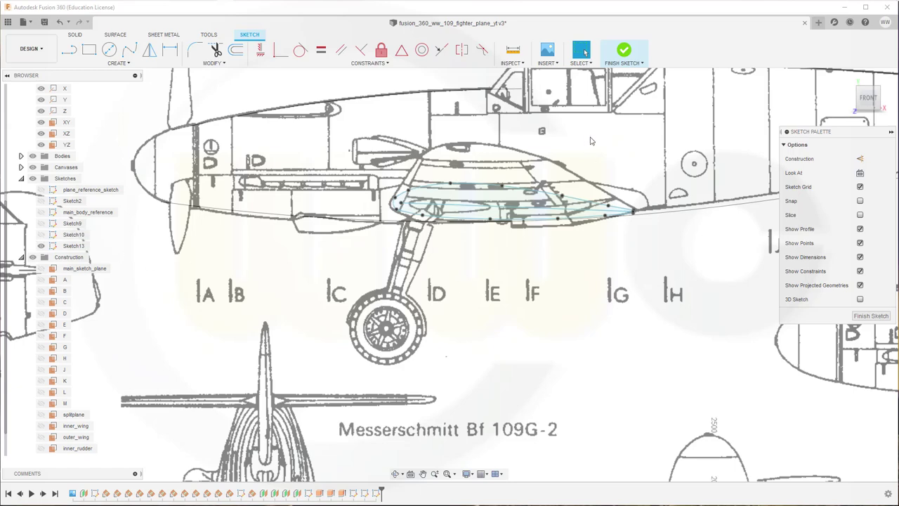
Break the airfoil's middle outline curve near its left end at the rounded nose
scroll(590, 141, "up", 3)
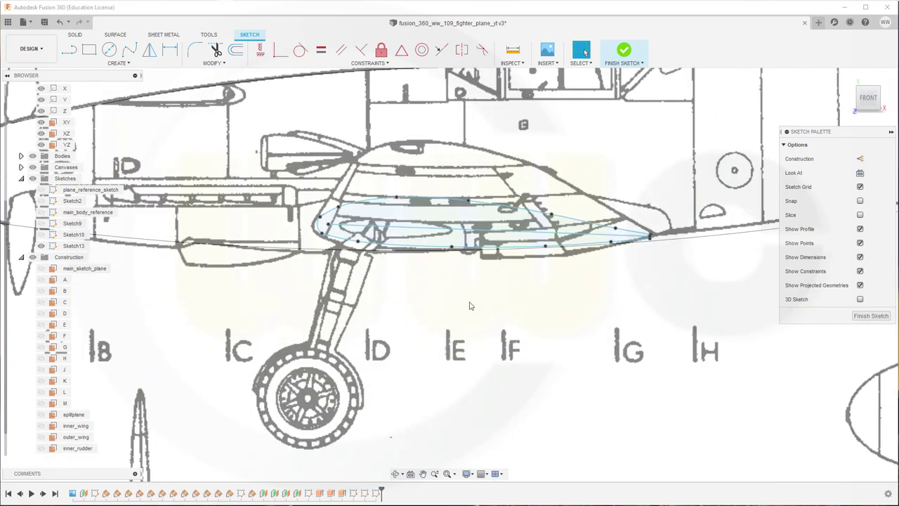
left_click(225, 64)
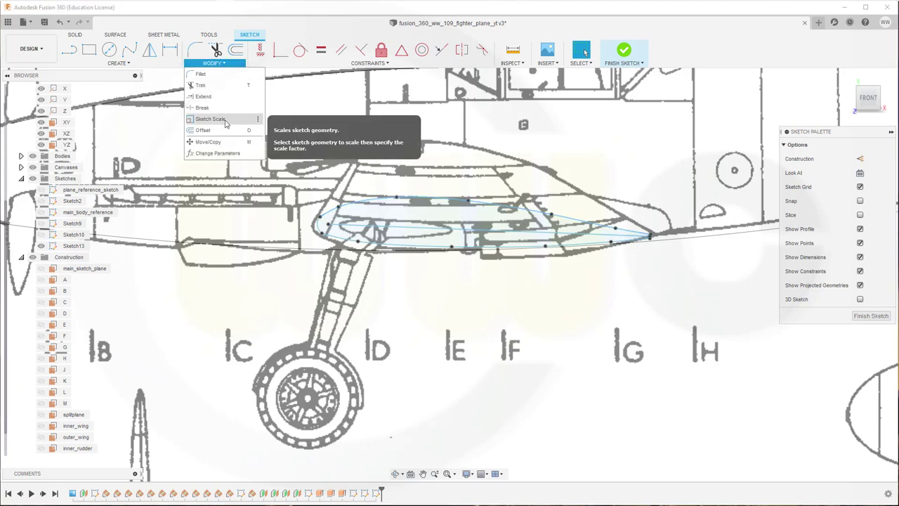
left_click(706, 56)
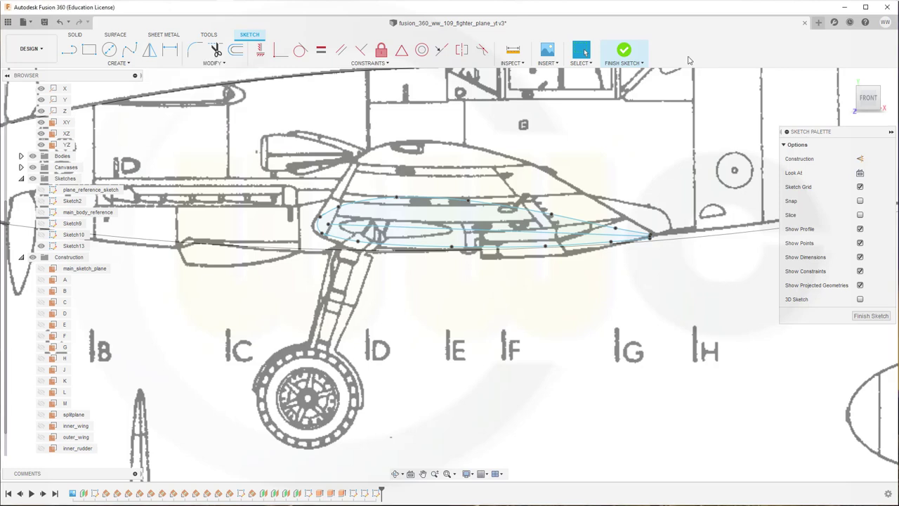
left_click(220, 66)
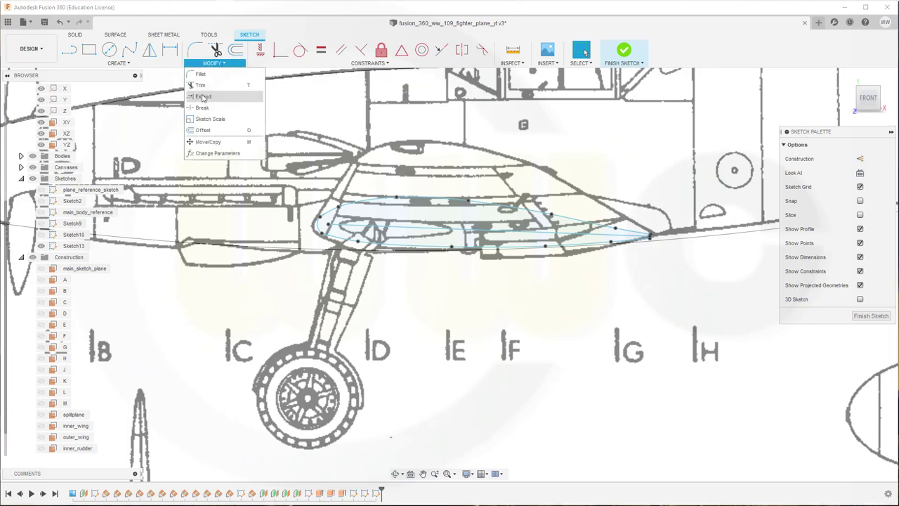
left_click(203, 109)
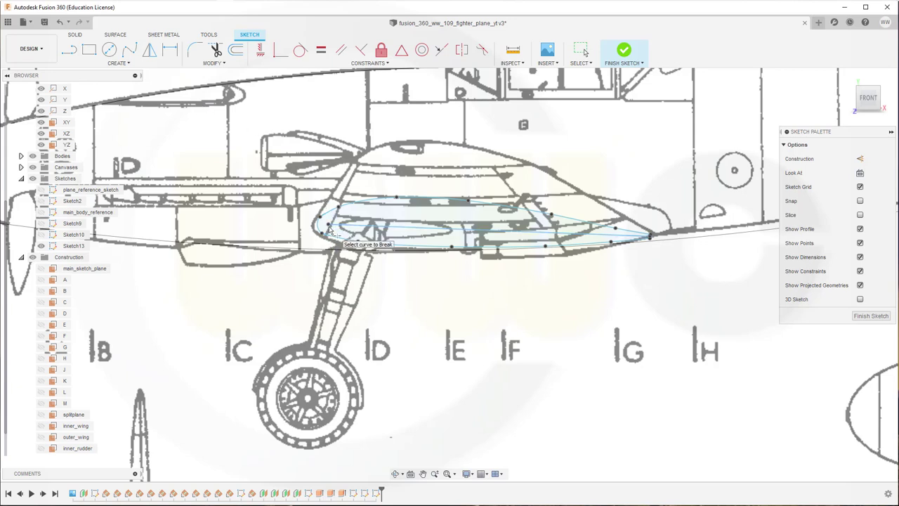
left_click(326, 225)
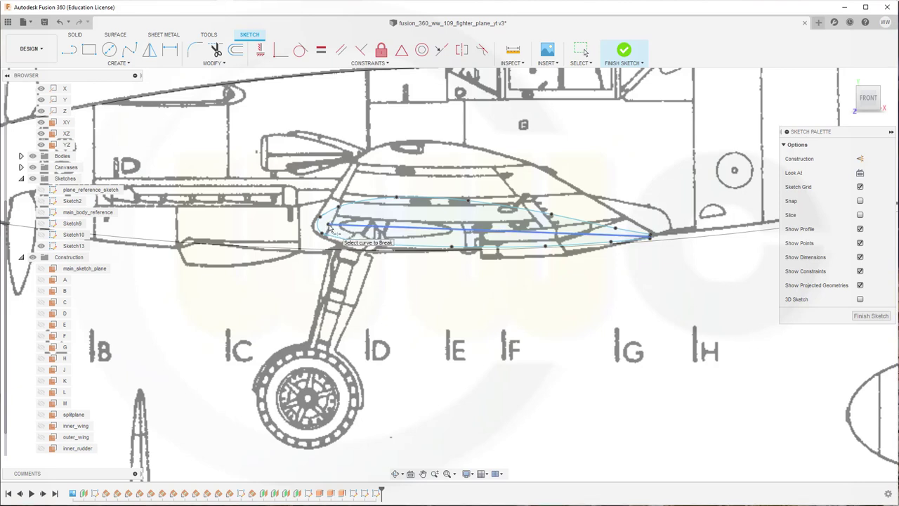
scroll(330, 228, "up", 5)
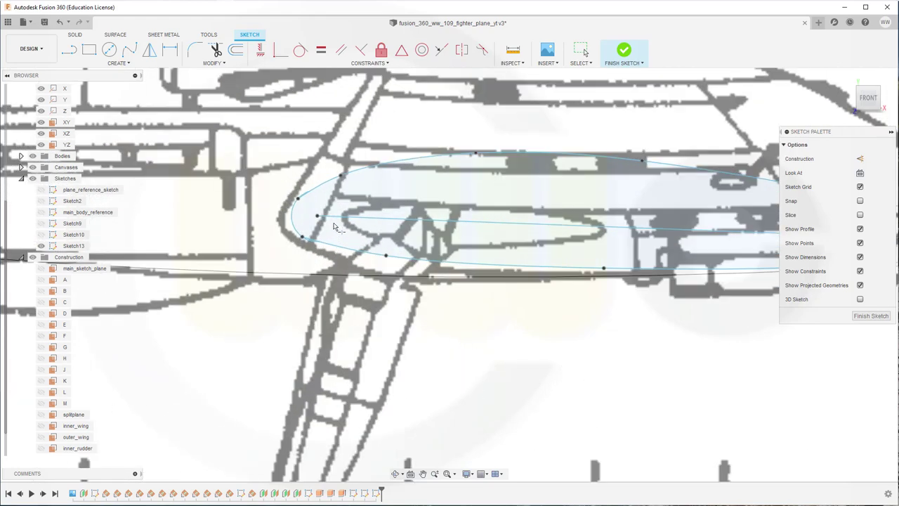
scroll(334, 227, "up", 2)
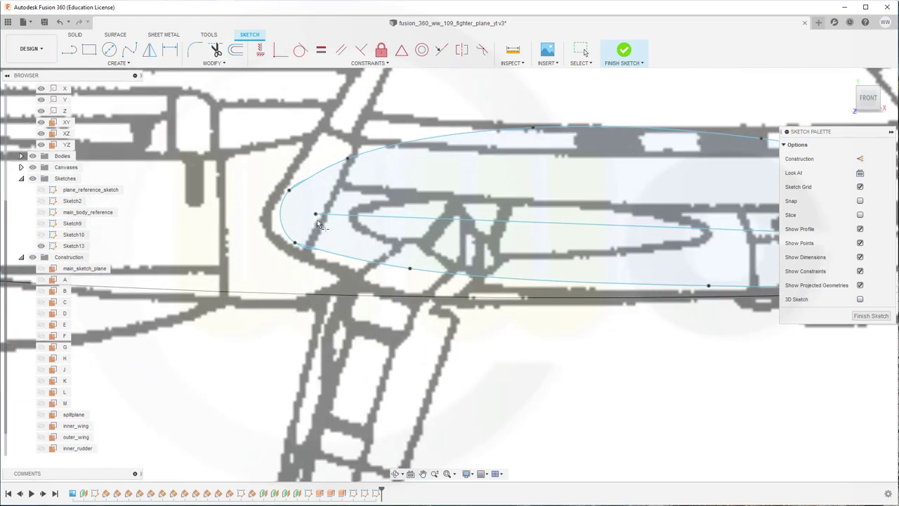
left_click(225, 64)
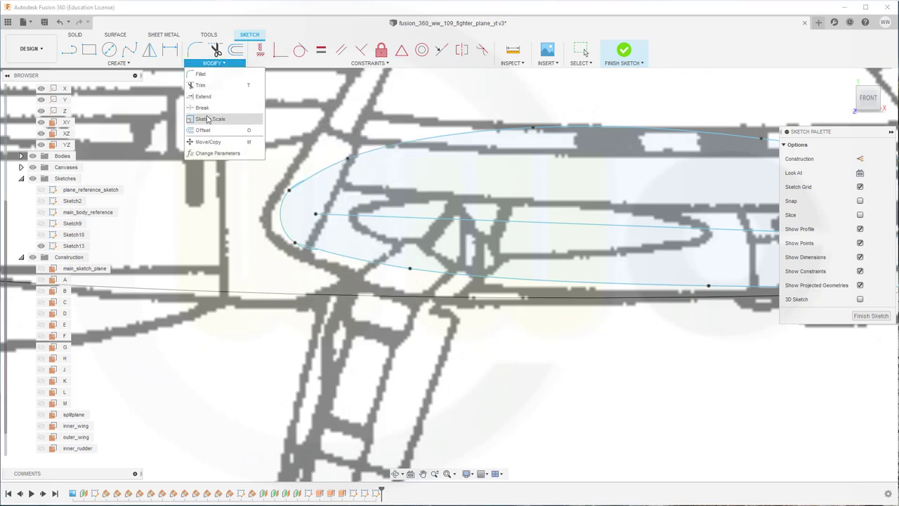
Place a sketch point at the airfoil's rounded nose and centre the airfoil in view
left_click(118, 63)
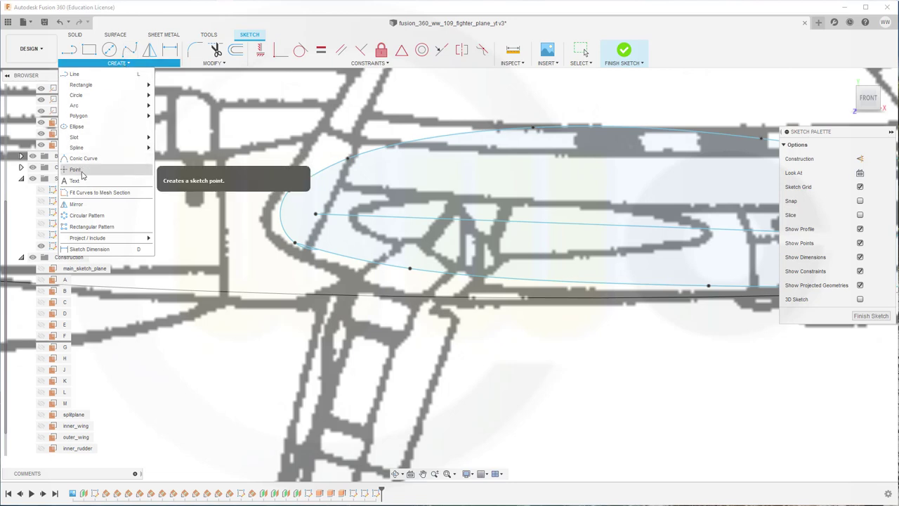
left_click(127, 152)
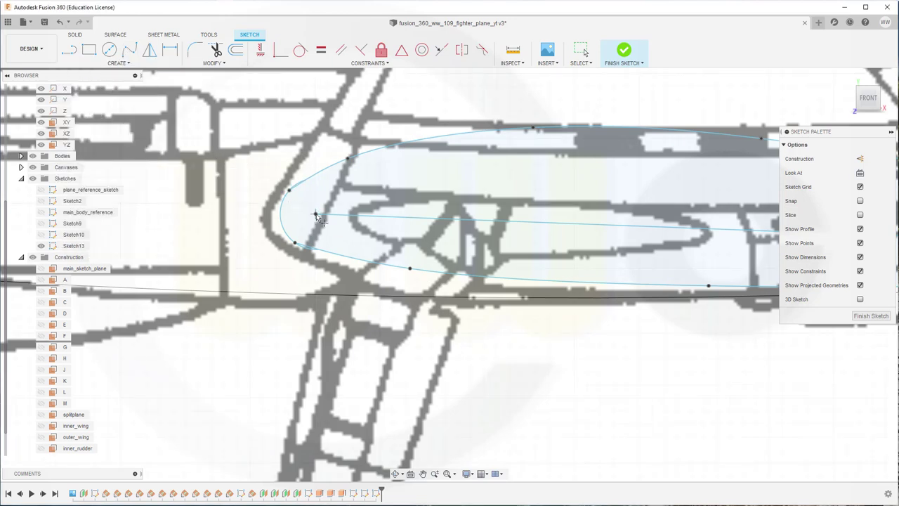
right_click(500, 364)
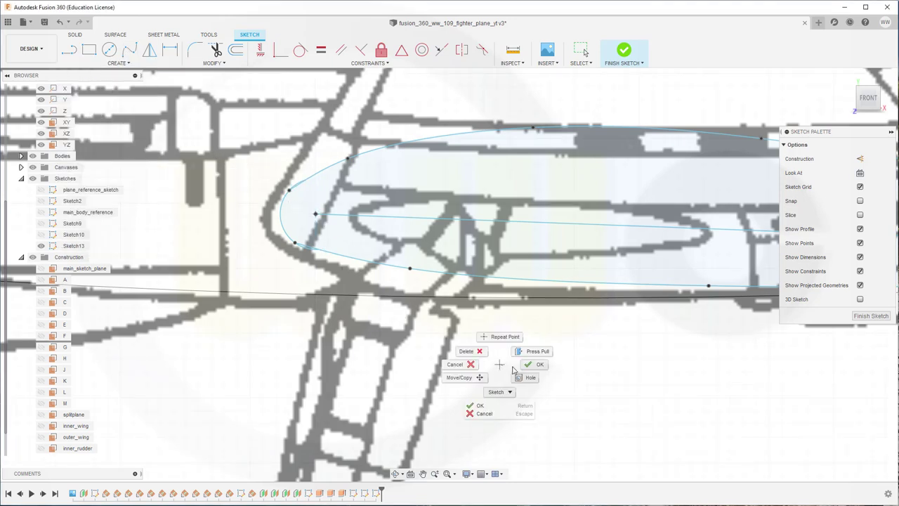
left_click(535, 364)
scroll(653, 341, "down", 2)
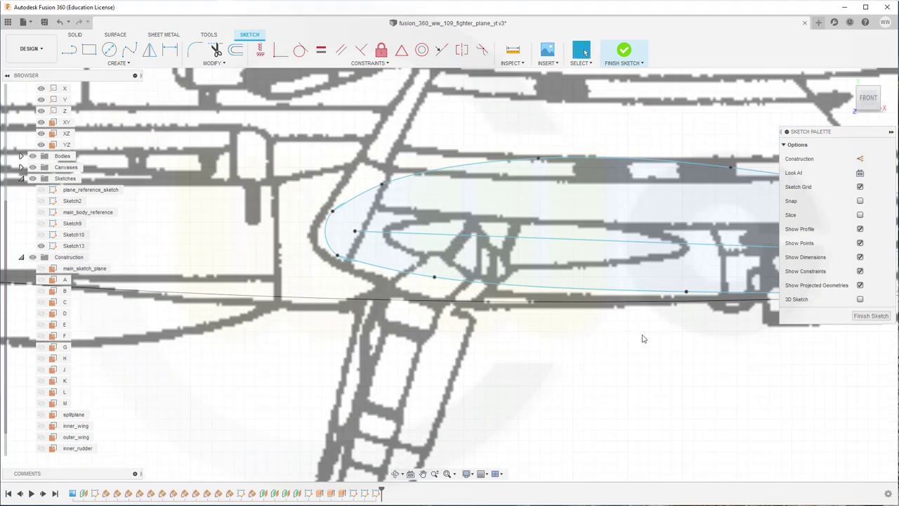
scroll(653, 341, "down", 2)
scroll(682, 344, "down", 2)
middle_click_drag(715, 351, 464, 358)
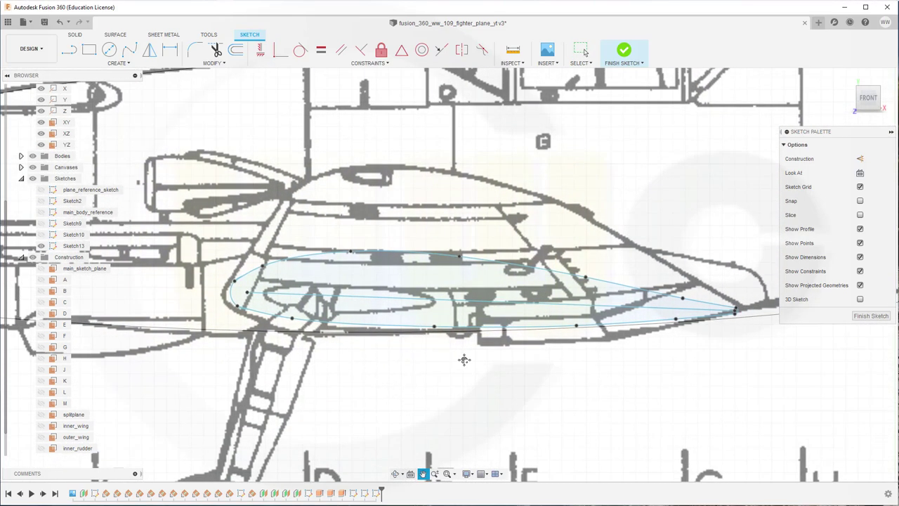
Start Sketch Scale and select the nose arc, upper, lower and trailing-tip curves
left_click(218, 63)
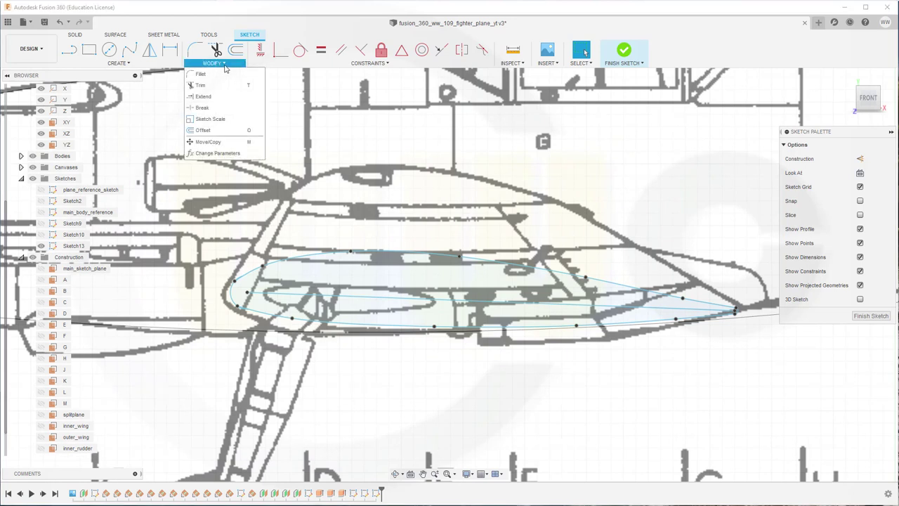
left_click(211, 119)
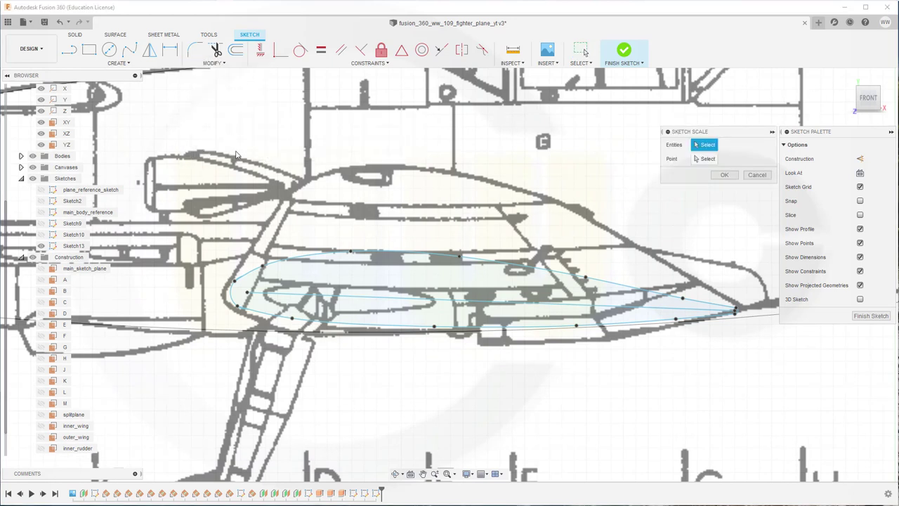
left_click(231, 294)
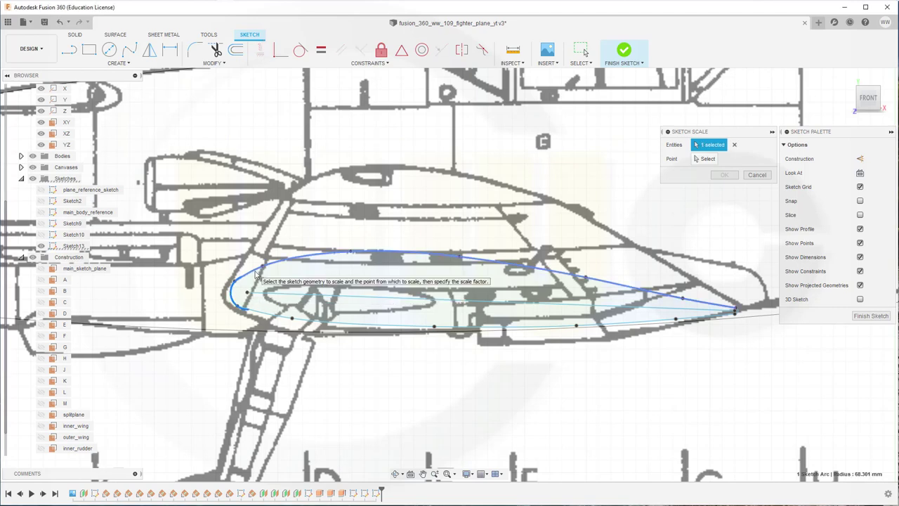
left_click(256, 272)
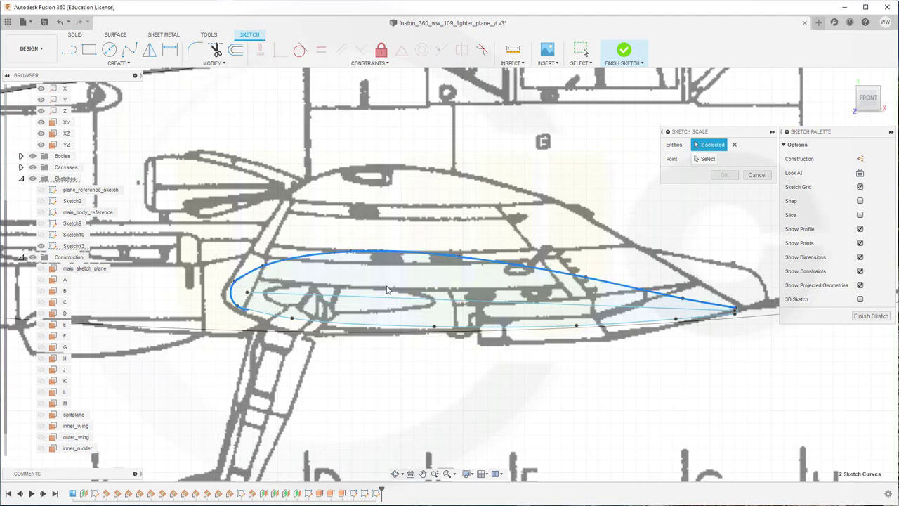
left_click(370, 327)
scroll(751, 316, "up", 8)
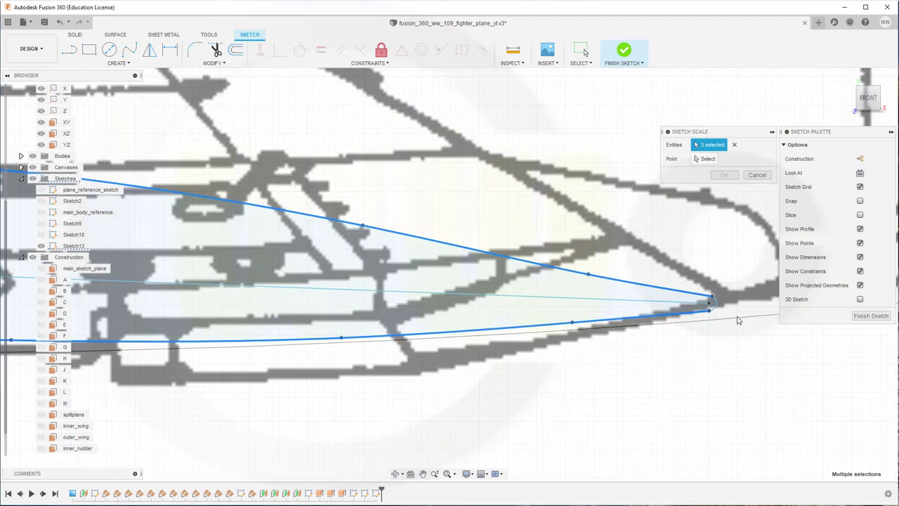
left_click(715, 313)
scroll(513, 404, "down", 10)
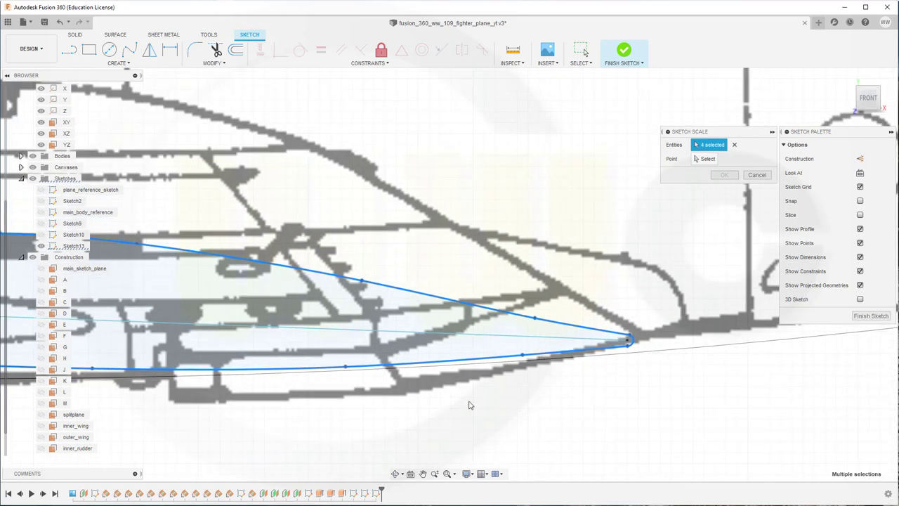
scroll(246, 379, "down", 3)
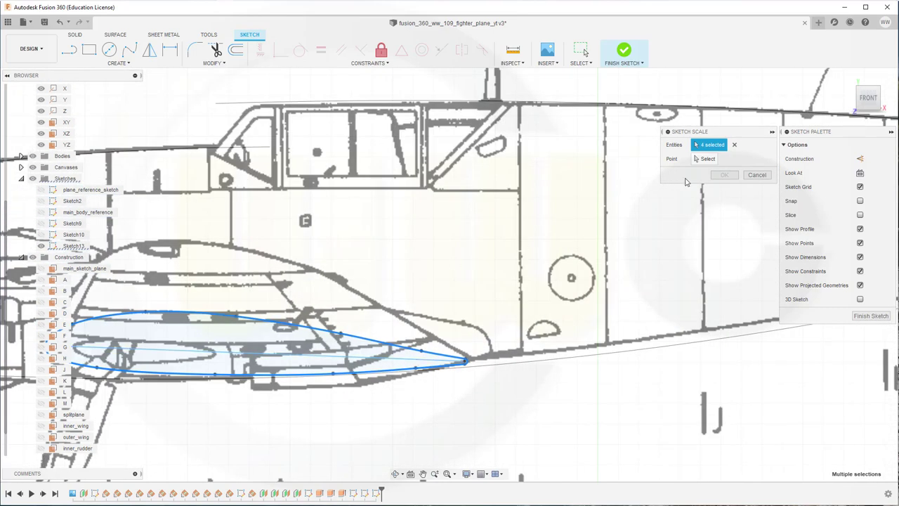
Scale the selected airfoil curves by 0.55 about the nose point
left_click(708, 159)
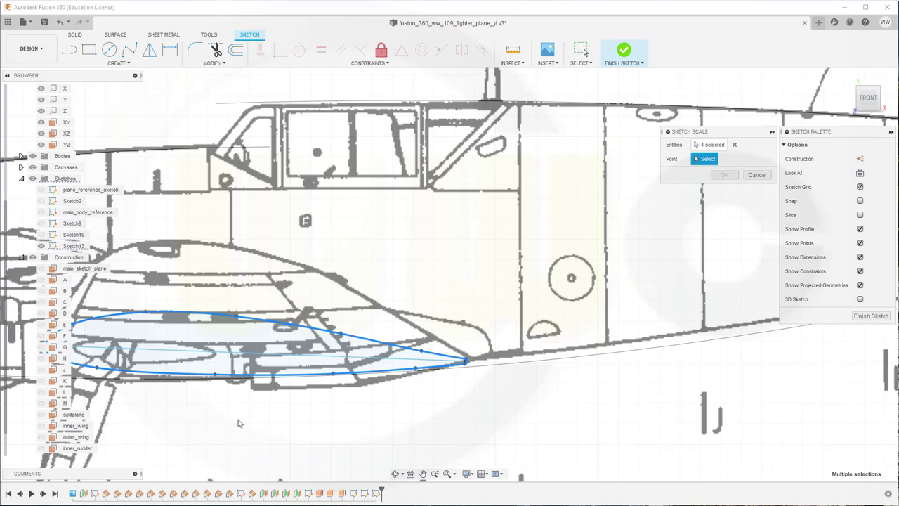
middle_click_drag(239, 424, 336, 391)
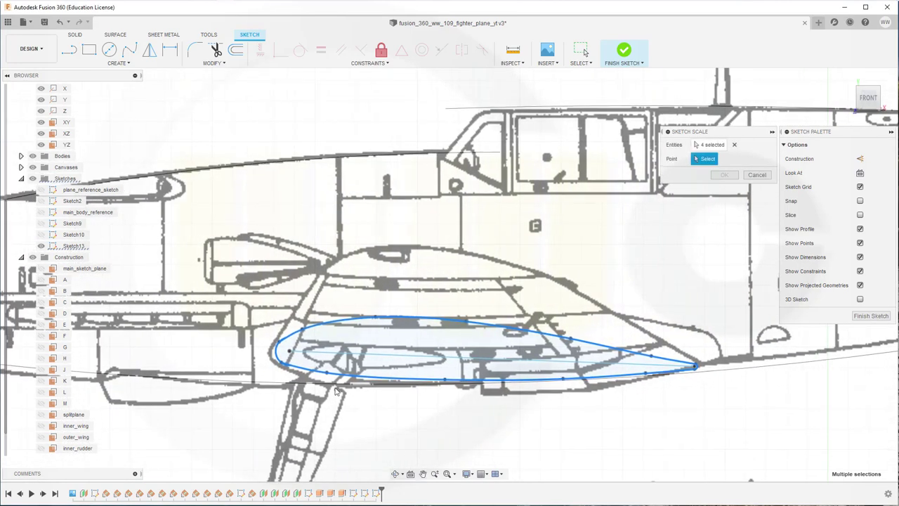
left_click(290, 352)
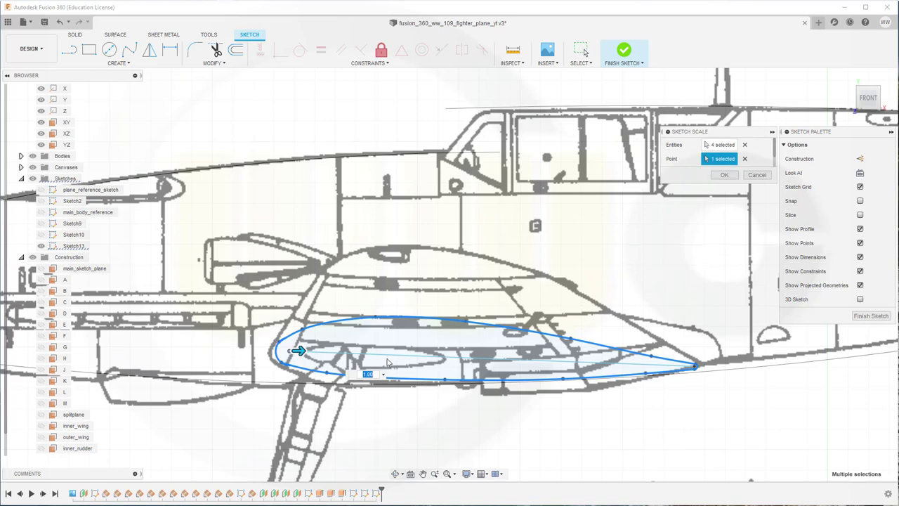
type("0.55")
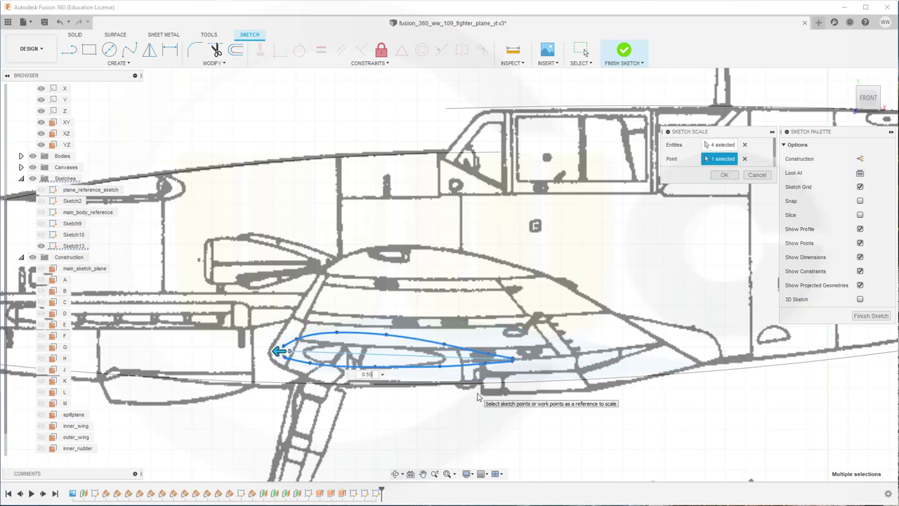
key("Return")
mouse_move(364, 397)
middle_mouse_down()
mouse_move(458, 335)
mouse_move(452, 343)
mouse_move(450, 327)
middle_mouse_up()
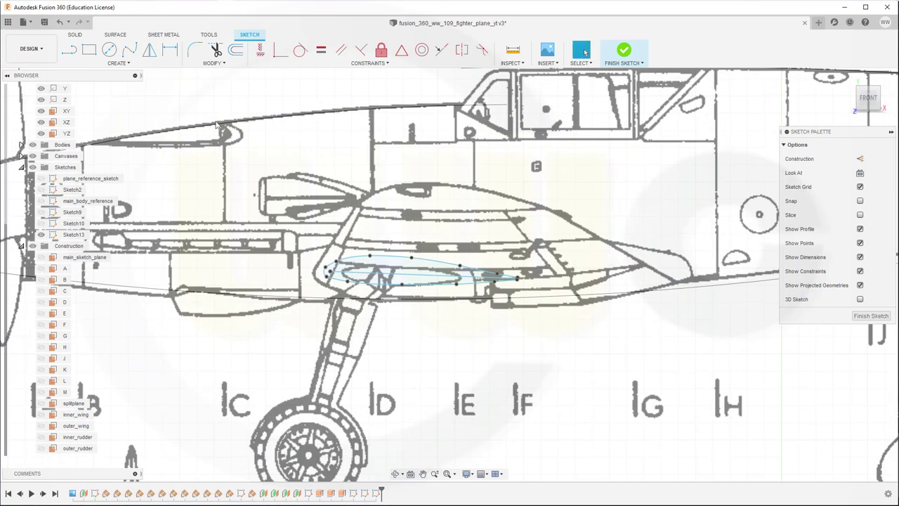
Move all 26 wing sketch entities 190.619 mm along X, then finish the sketch
left_click(223, 64)
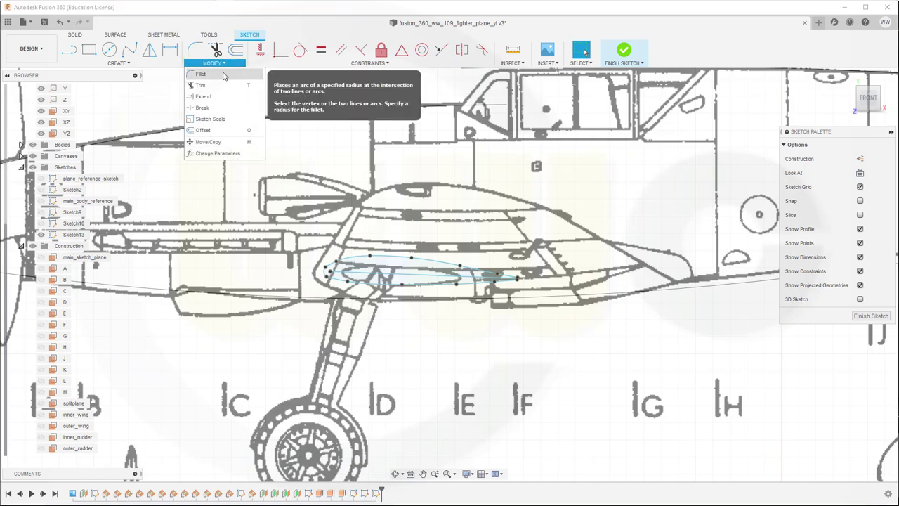
left_click(208, 142)
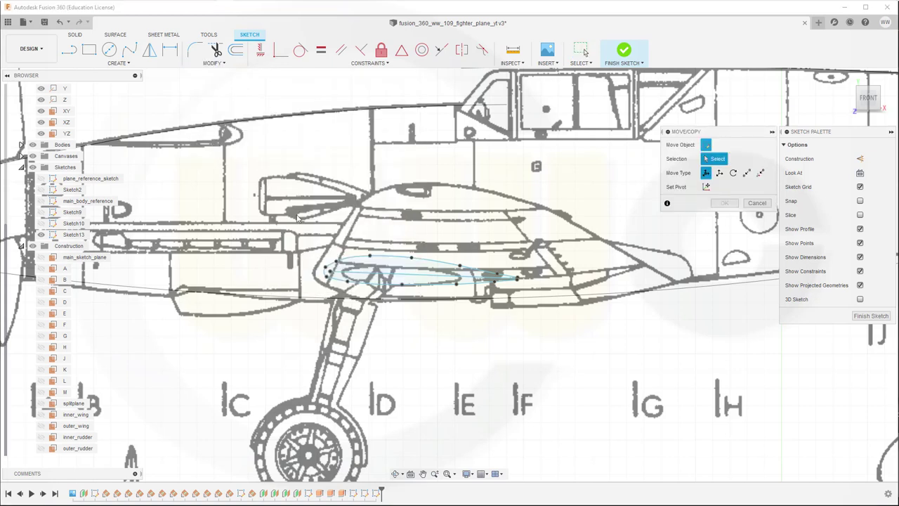
mouse_move(297, 218)
left_mouse_down()
mouse_move(417, 317)
mouse_move(616, 345)
mouse_move(597, 348)
left_mouse_up()
left_click_drag(545, 277, 578, 280)
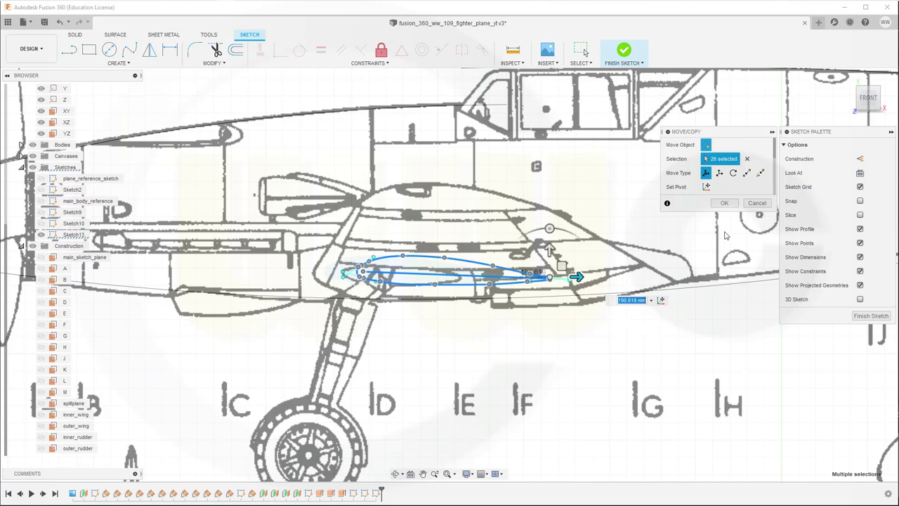
left_click(724, 202)
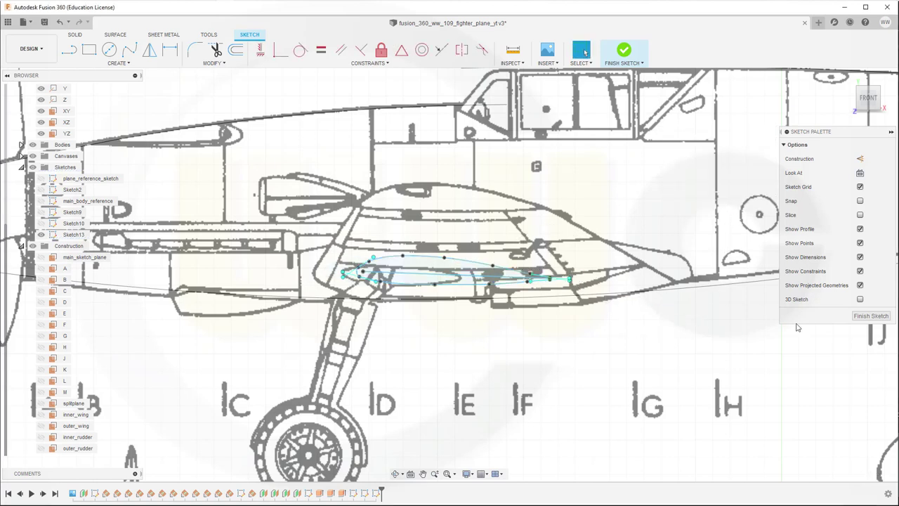
left_click(869, 316)
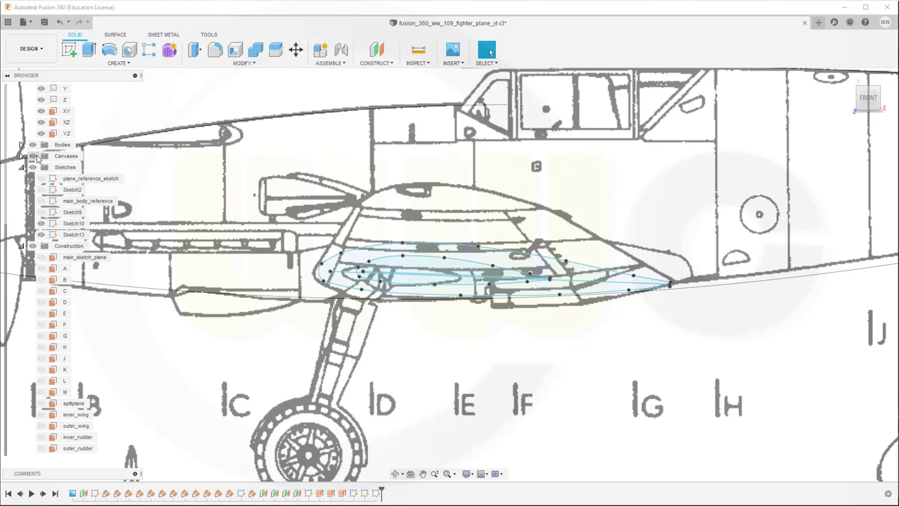
Hide the reference plane drawing, orbit to 3D, and abandon a two-edge plane attempt
left_click(33, 156)
middle_click_drag(417, 316, 494, 365, "shift")
scroll(497, 346, "up", 1)
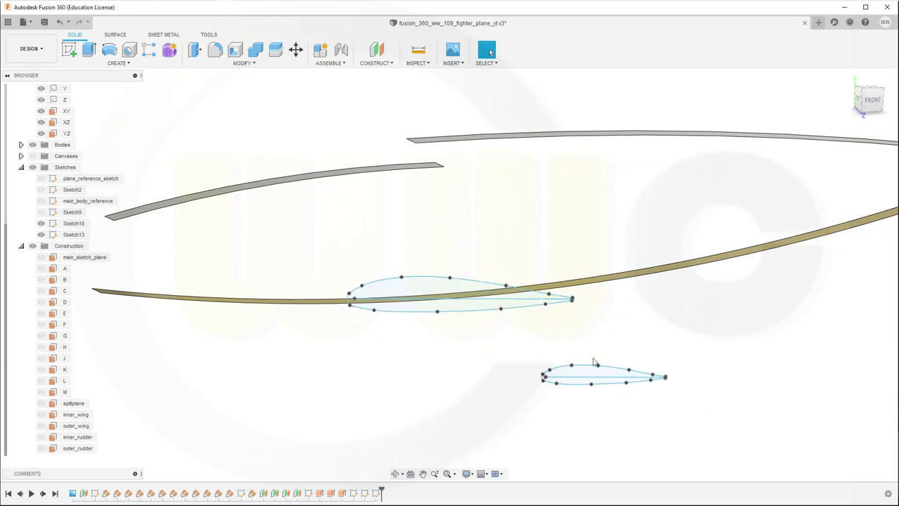
left_click(390, 63)
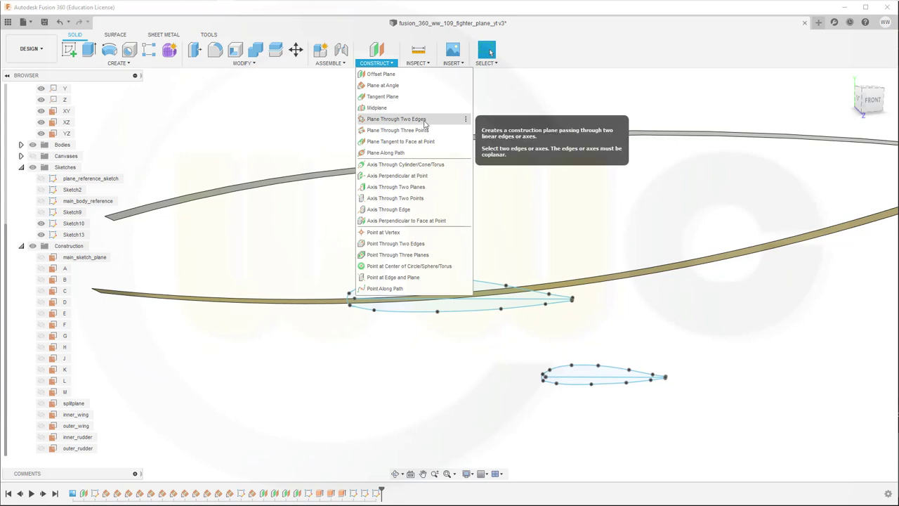
left_click(432, 119)
left_click(514, 305)
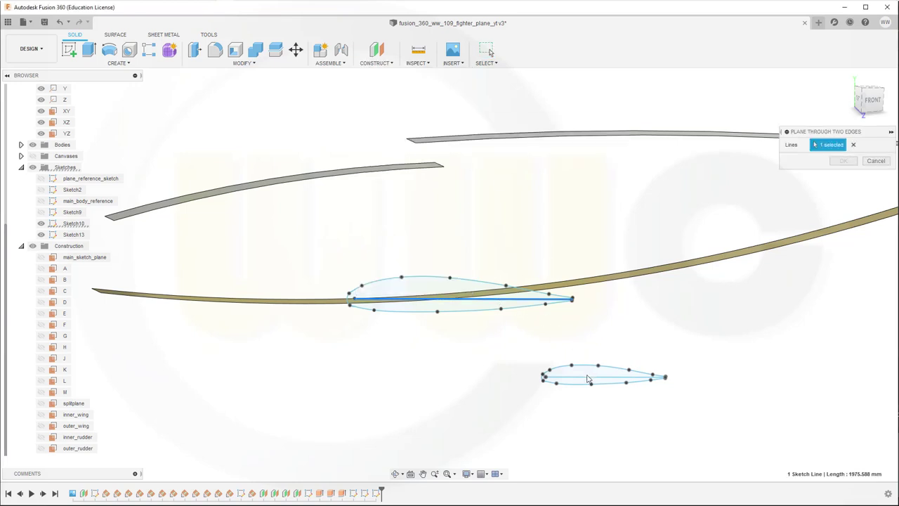
key("Escape")
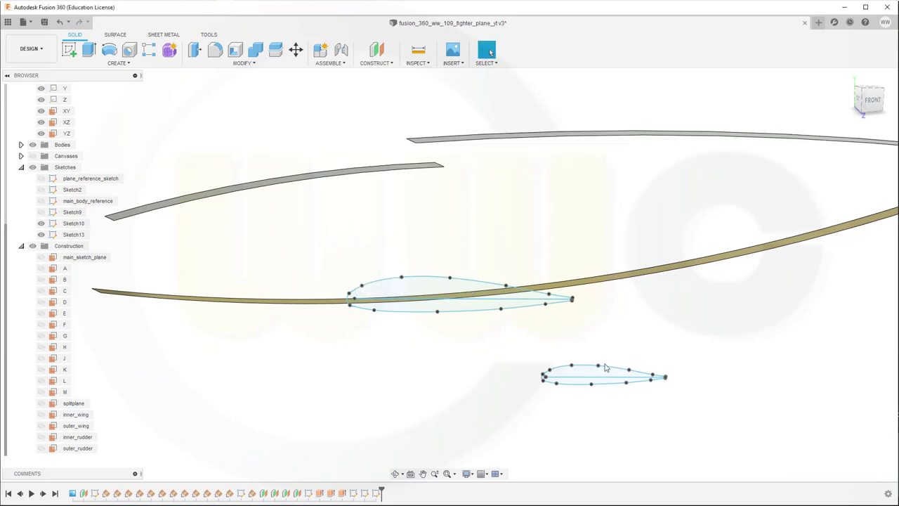
Create a construction plane at 90° hinged on the lower airfoil's chord line
left_click(389, 63)
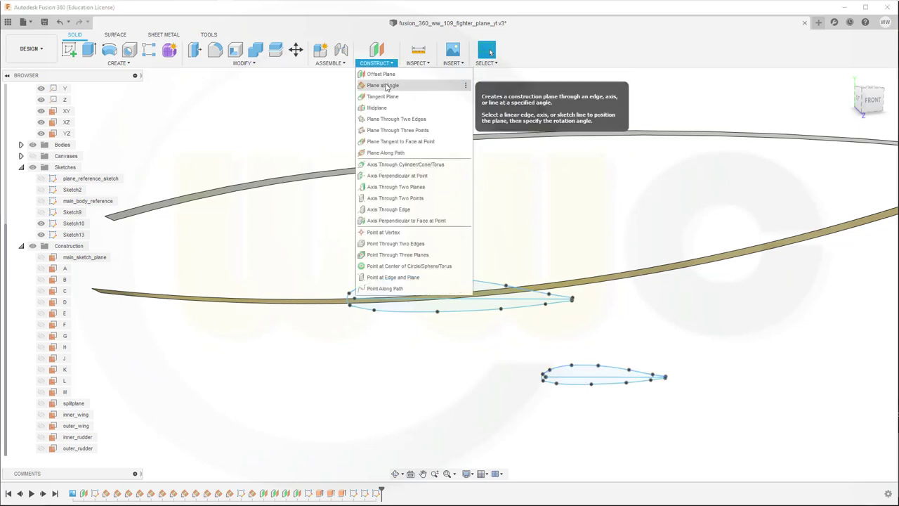
left_click(385, 86)
left_click(604, 378)
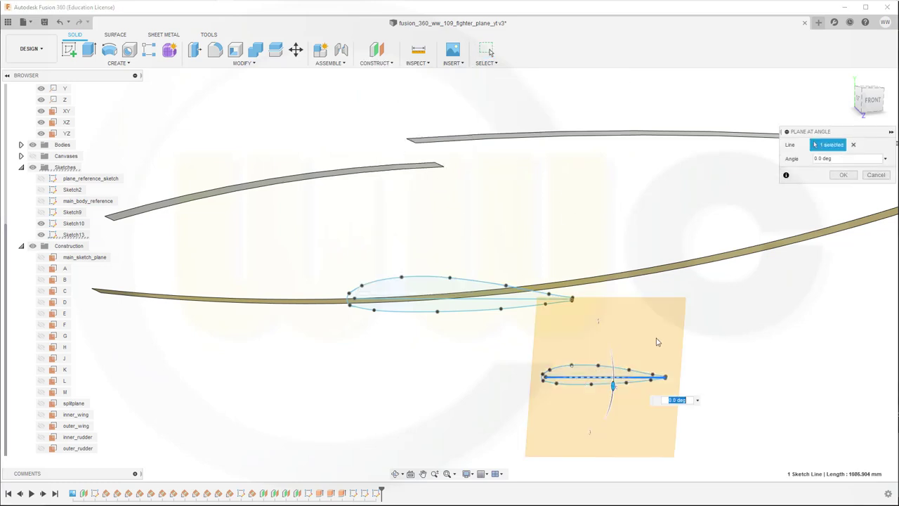
type("90")
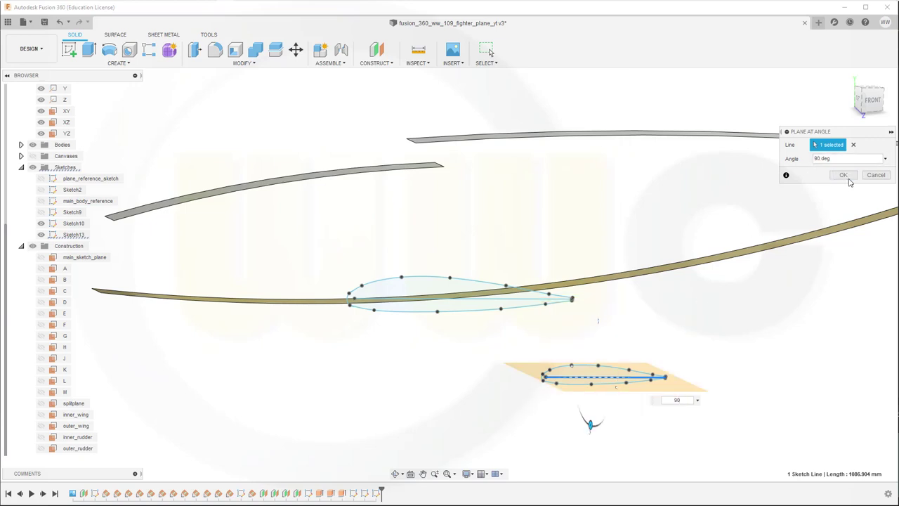
left_click(843, 175)
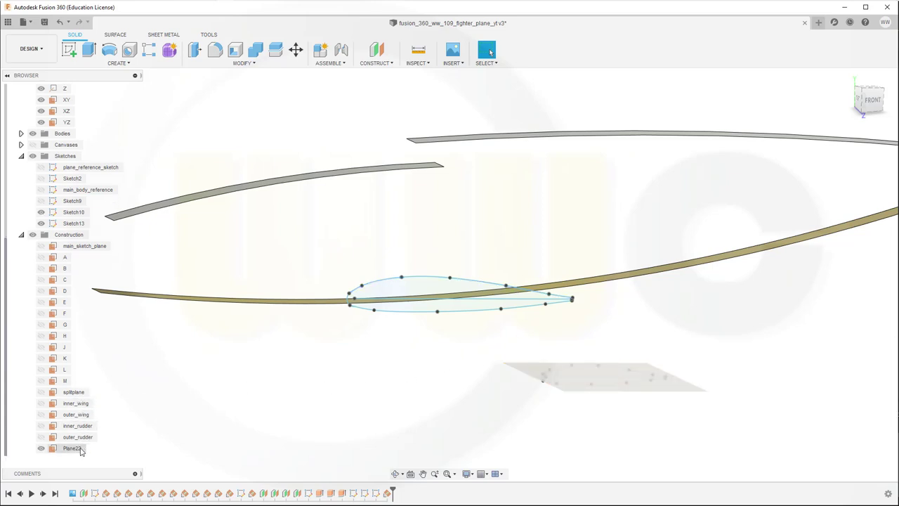
Rename Plane22 to wing_sketch_plane in the browser and deselect it
right_click(81, 451)
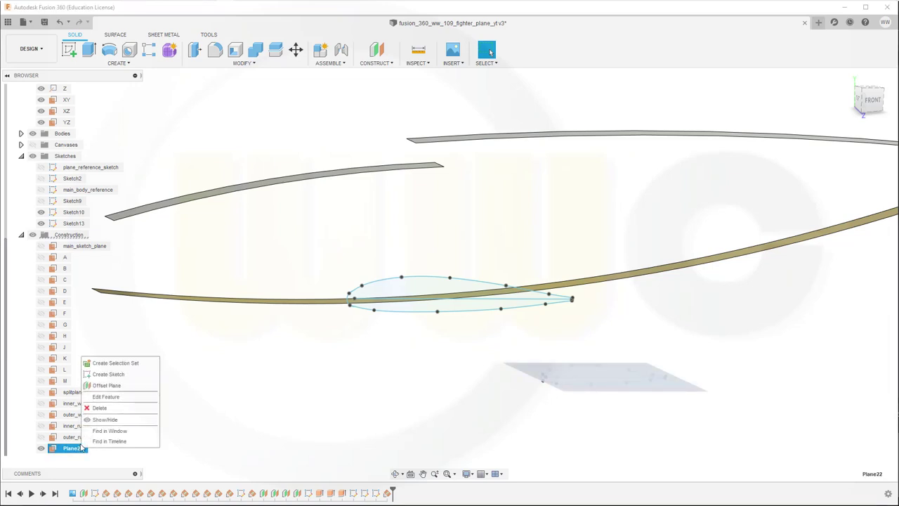
left_click(71, 449)
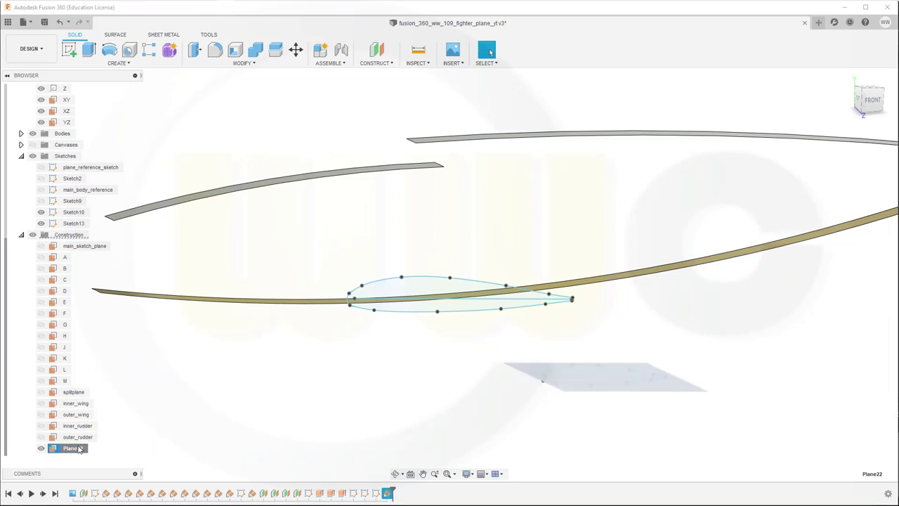
left_click(70, 448)
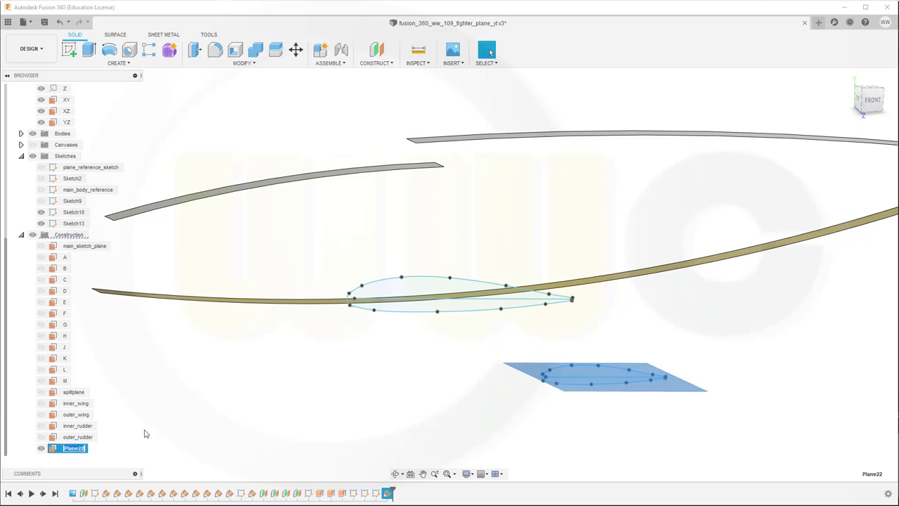
type("wing_sketch_p")
key("Return")
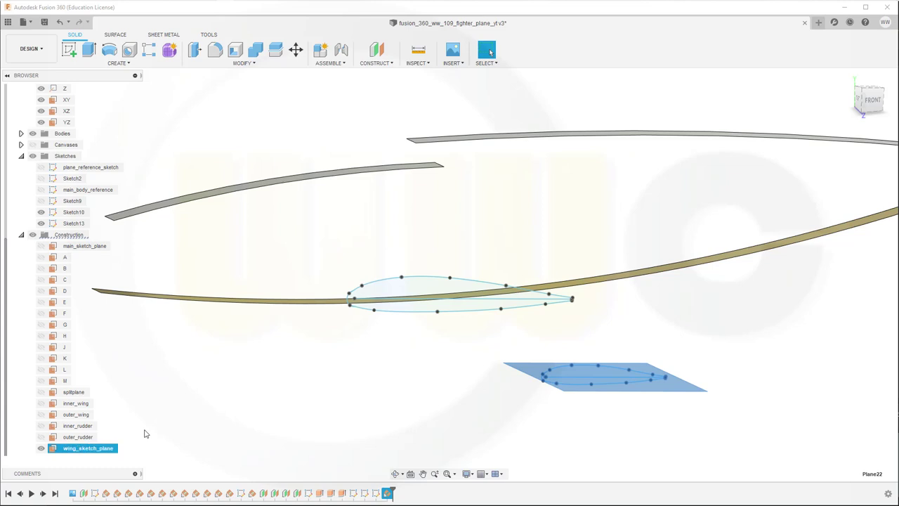
left_click(175, 373)
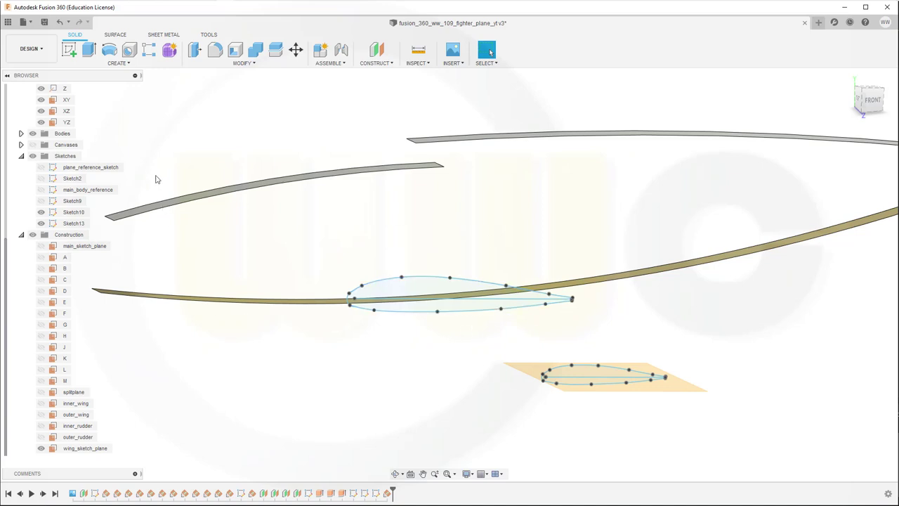
left_click(115, 35)
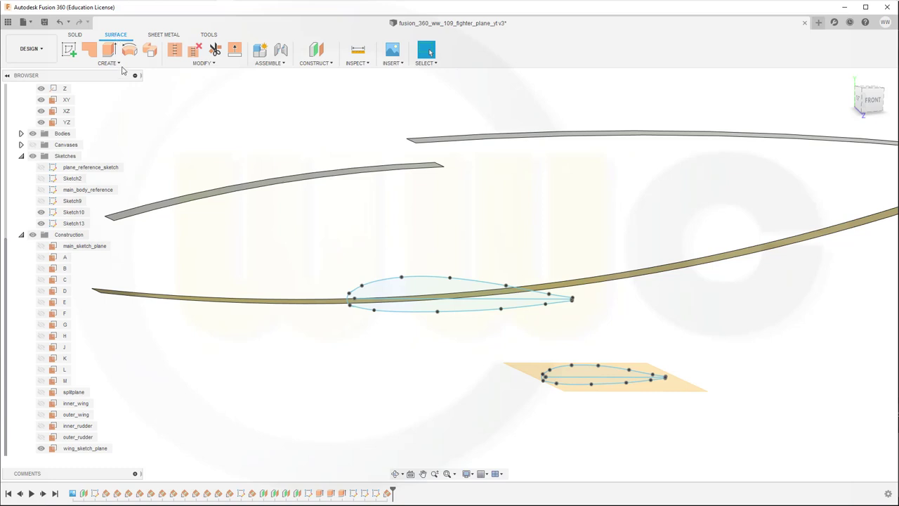
left_click(117, 63)
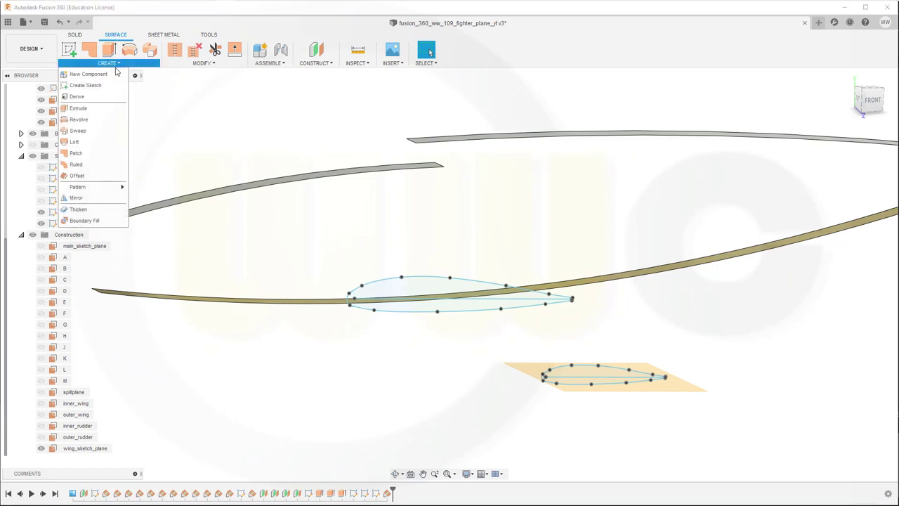
left_click(73, 141)
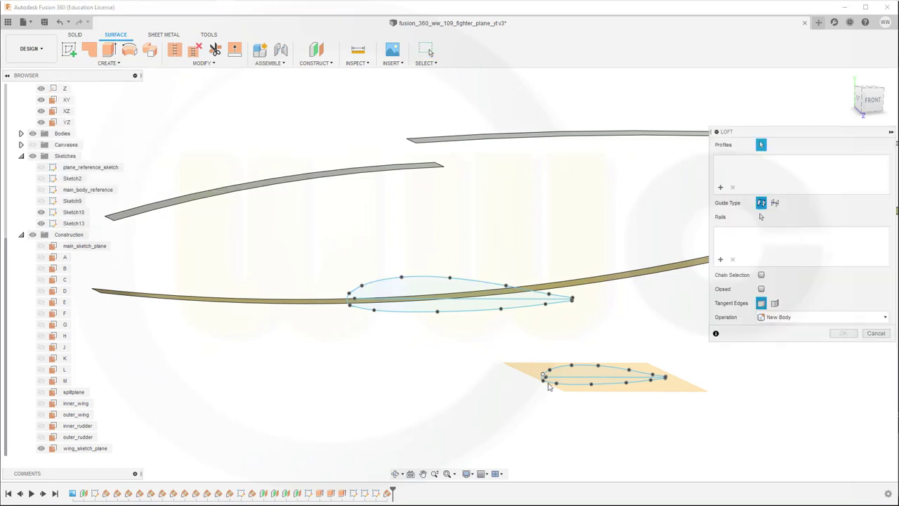
scroll(550, 388, "up", 4)
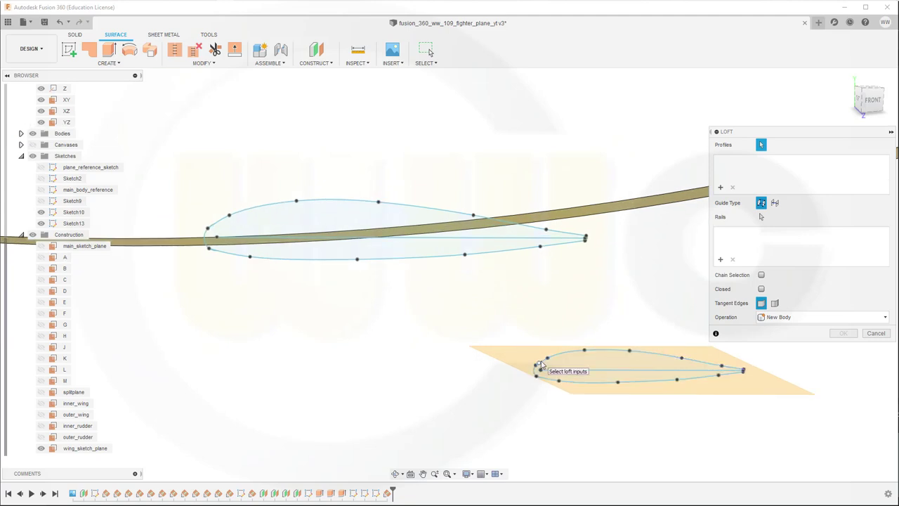
scroll(541, 365, "up", 2)
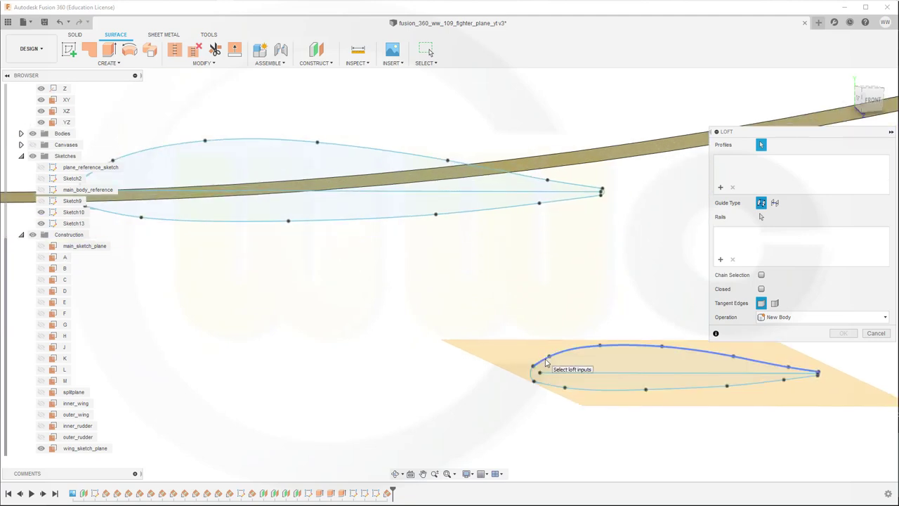
left_click(761, 275)
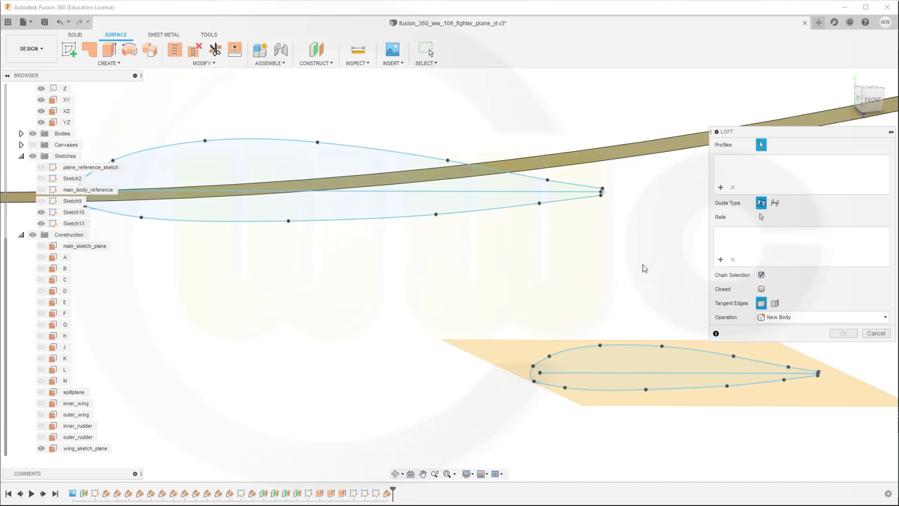
left_click(532, 376)
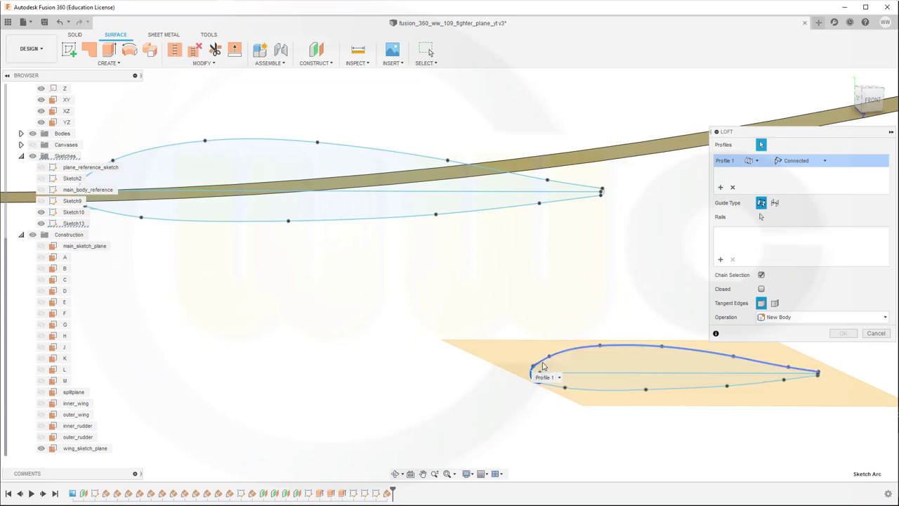
left_click(542, 366)
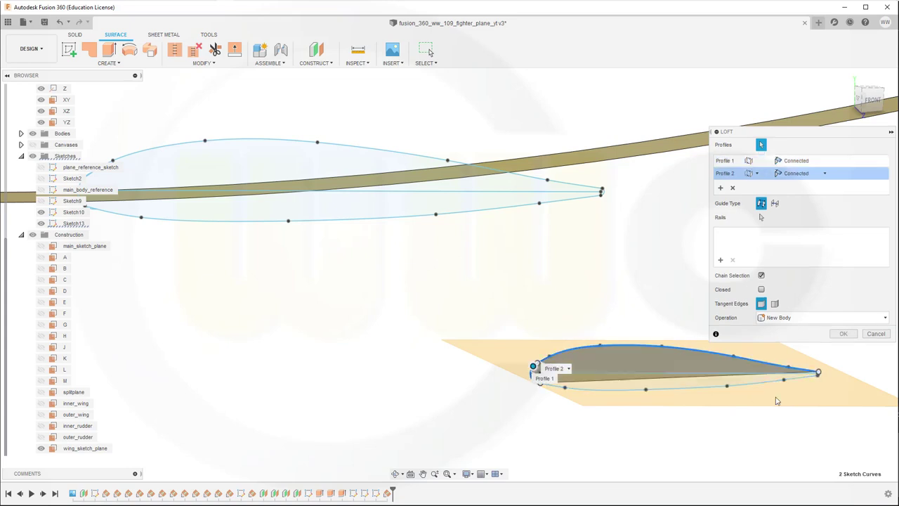
left_click(613, 396)
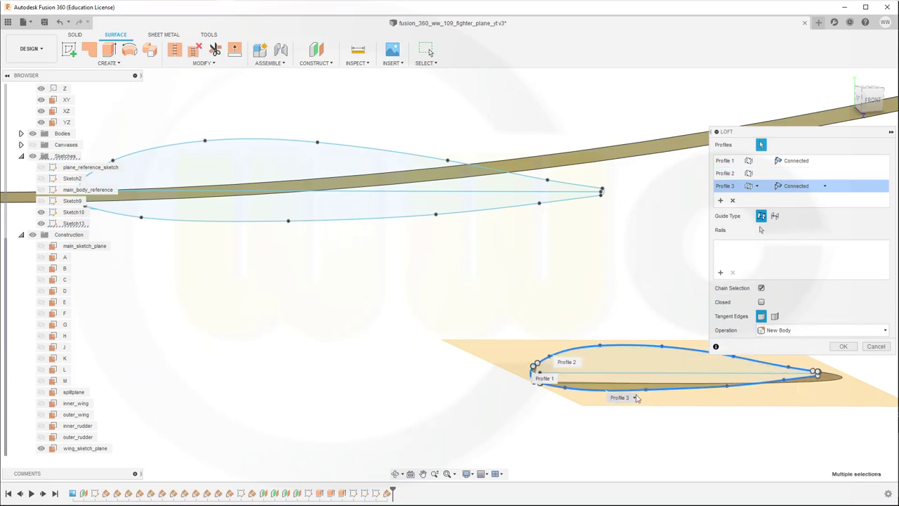
scroll(835, 391, "up", 5)
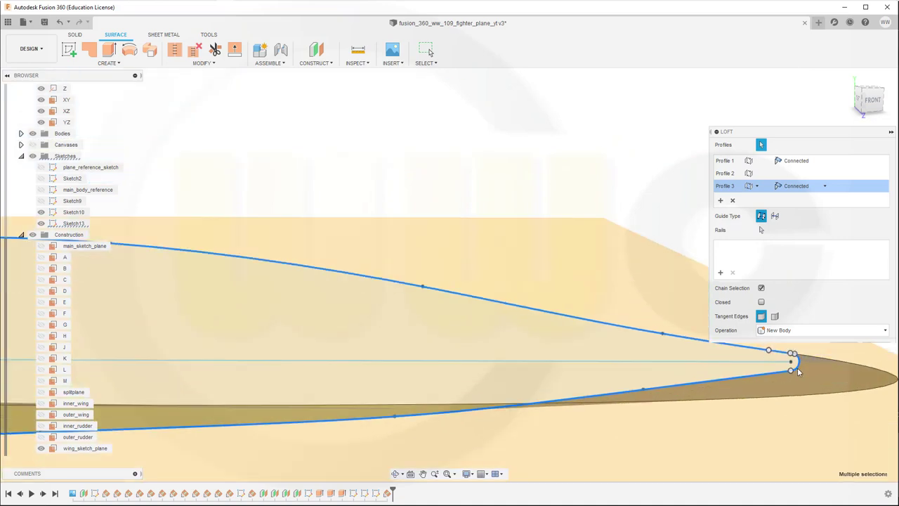
left_click(796, 370)
scroll(636, 379, "down", 6)
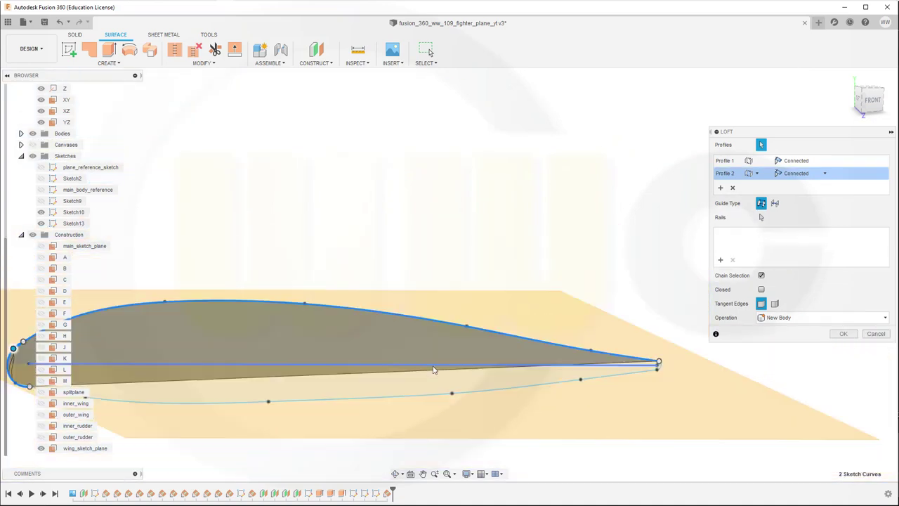
left_click(198, 385)
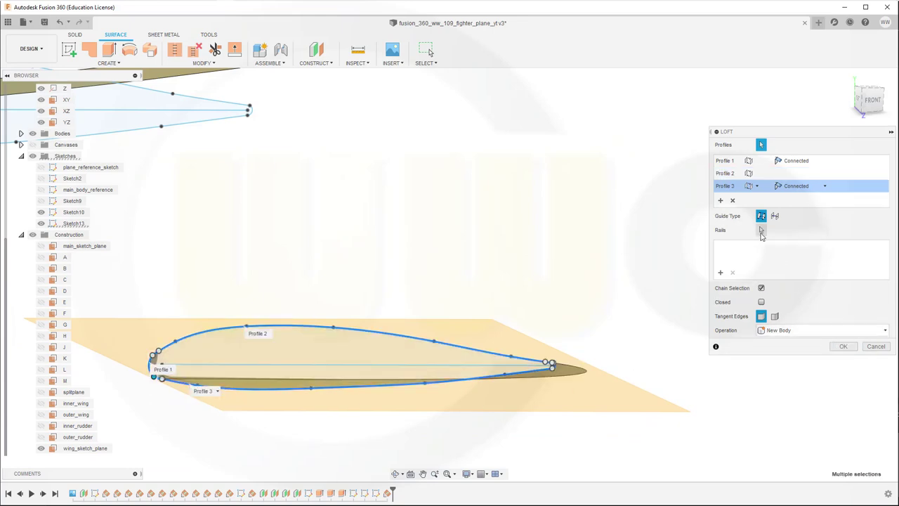
Cancel the earlier loft attempt and clear its profile selection
left_click(843, 346)
left_click(816, 340)
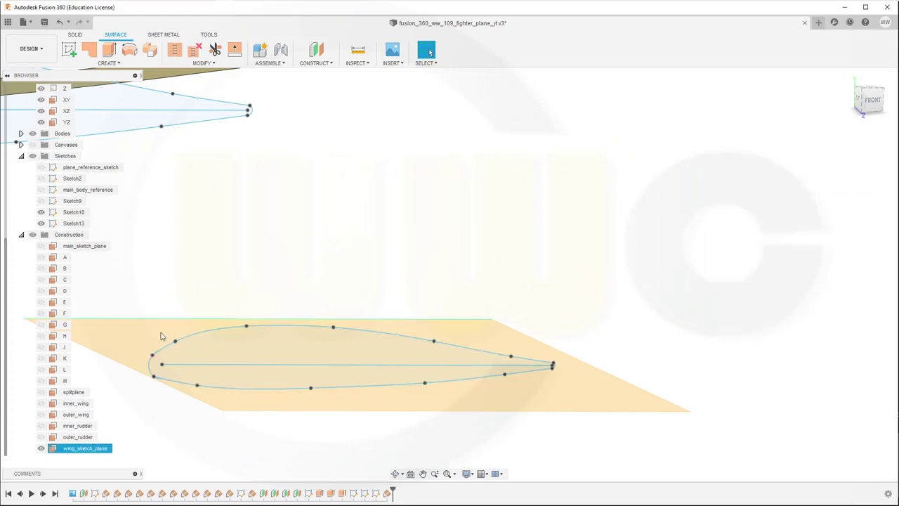
middle_click_drag(321, 275, 378, 244)
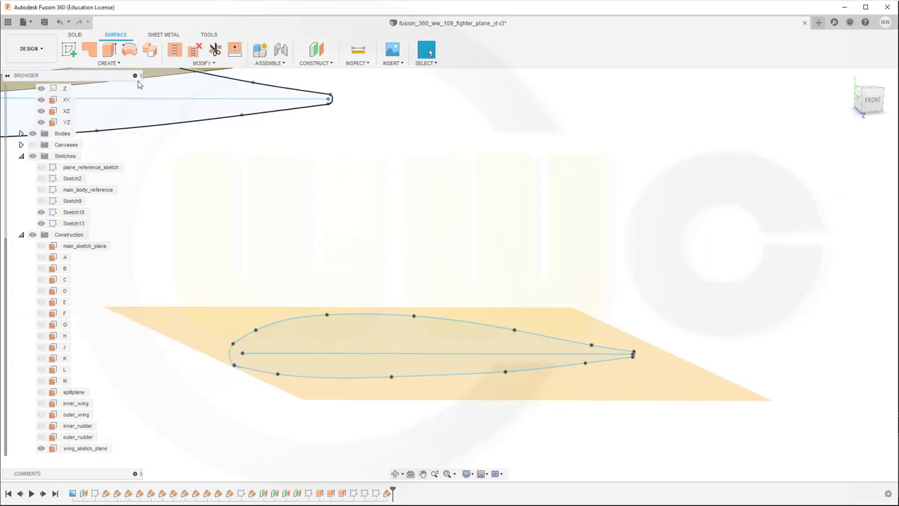
Loft a surface from the Sketch13 airfoil (profile 1) to the Sketch10 airfoil (profile 2)
left_click(120, 63)
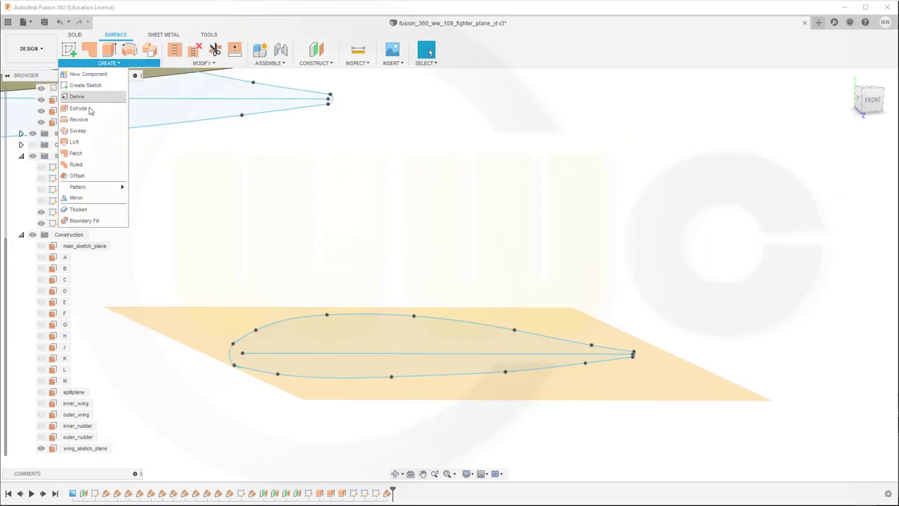
left_click(75, 142)
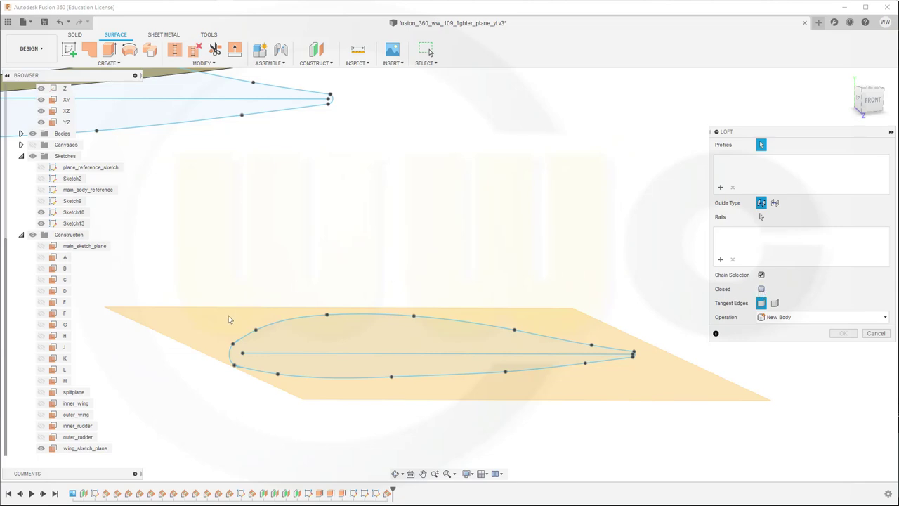
left_click(287, 331)
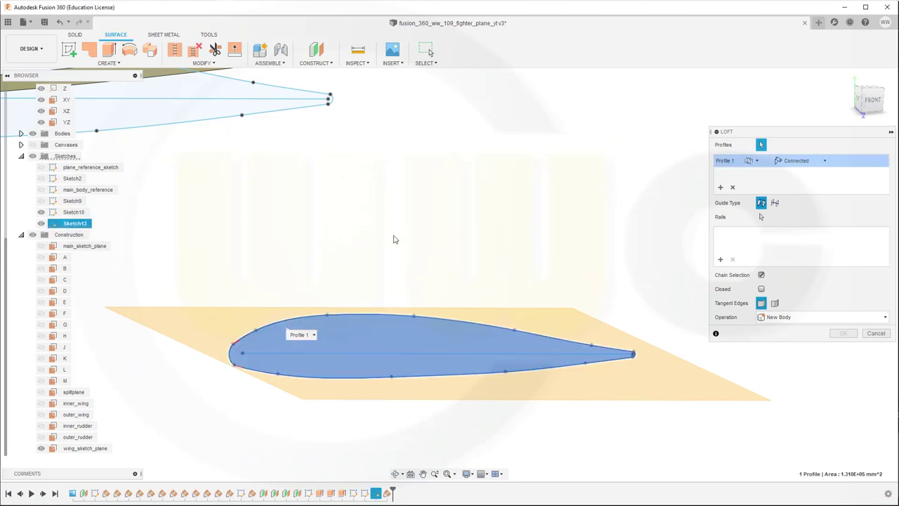
mouse_move(415, 240)
middle_mouse_down()
mouse_move(594, 295)
mouse_move(588, 305)
mouse_move(535, 307)
middle_mouse_up()
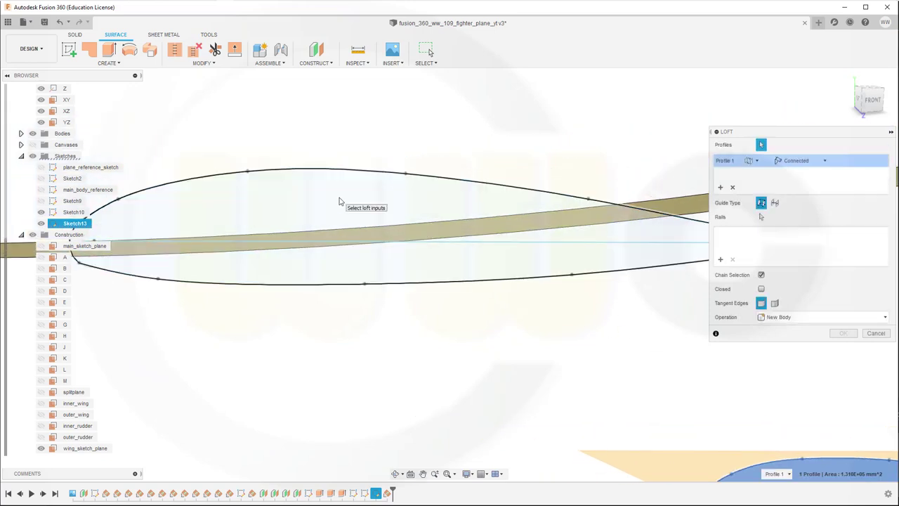
left_click(339, 202)
scroll(506, 328, "down", 4)
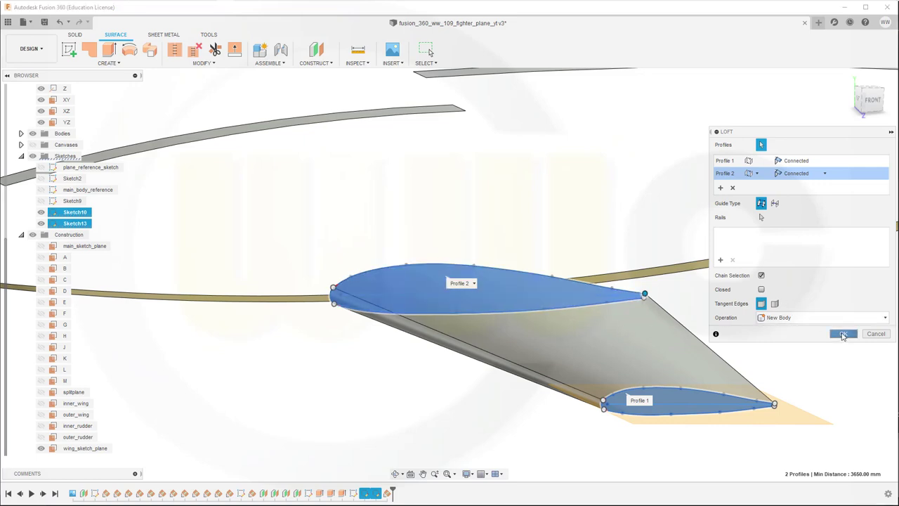
left_click(842, 335)
middle_click_drag(831, 335, 709, 268)
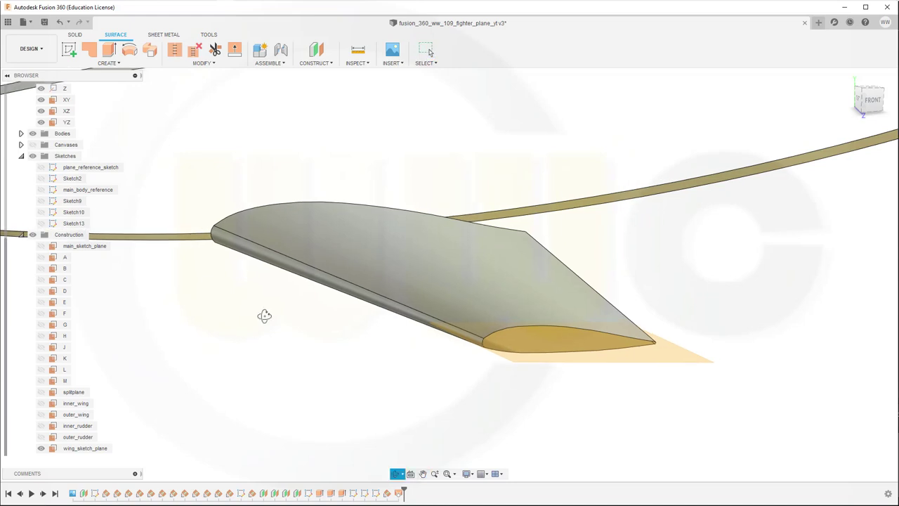
Start Sketch14 on wing_sketch_plane and pan to show the whole wing
middle_click_drag(263, 317, 269, 325, "shift")
left_click(591, 412)
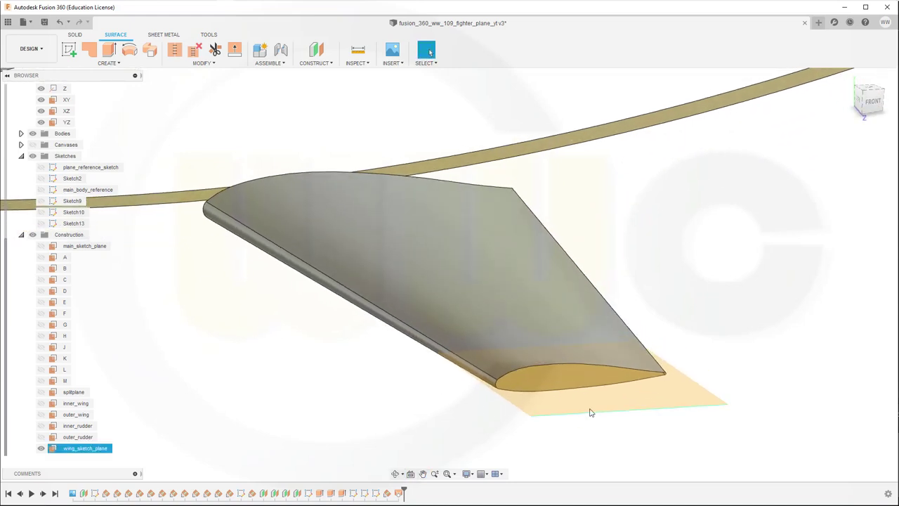
left_click(335, 389)
left_click(69, 49)
left_click(634, 399)
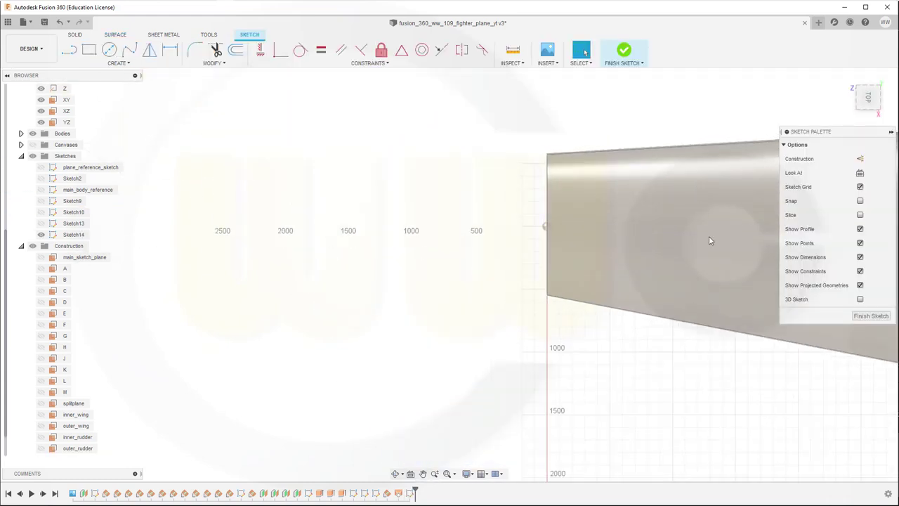
mouse_move(710, 243)
middle_mouse_down()
mouse_move(393, 239)
mouse_move(437, 248)
middle_mouse_up()
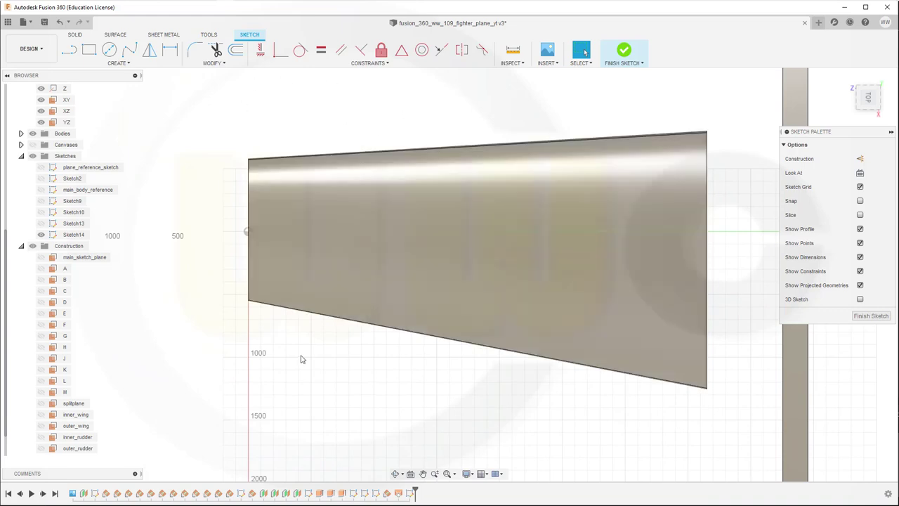
left_click(120, 62)
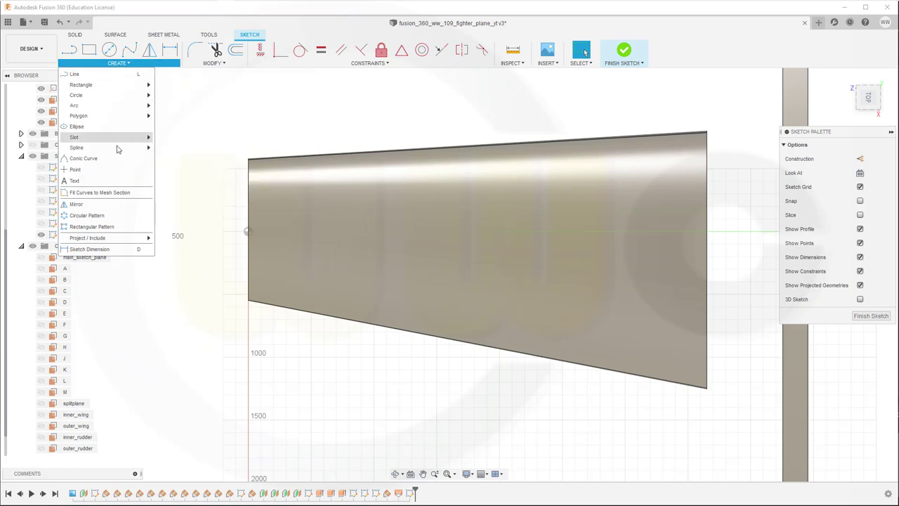
Intersect the lofted wing body into Sketch14 using the body selection filter
mouse_move(122, 243)
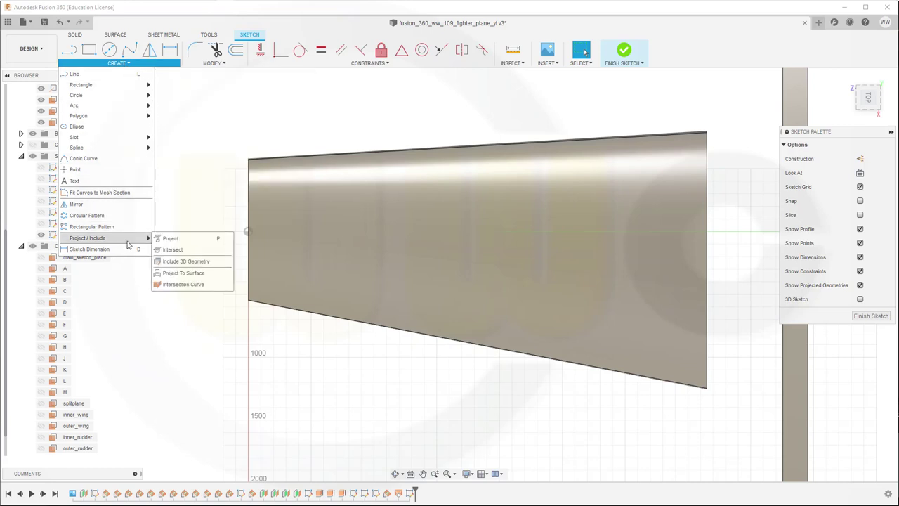
left_click(174, 250)
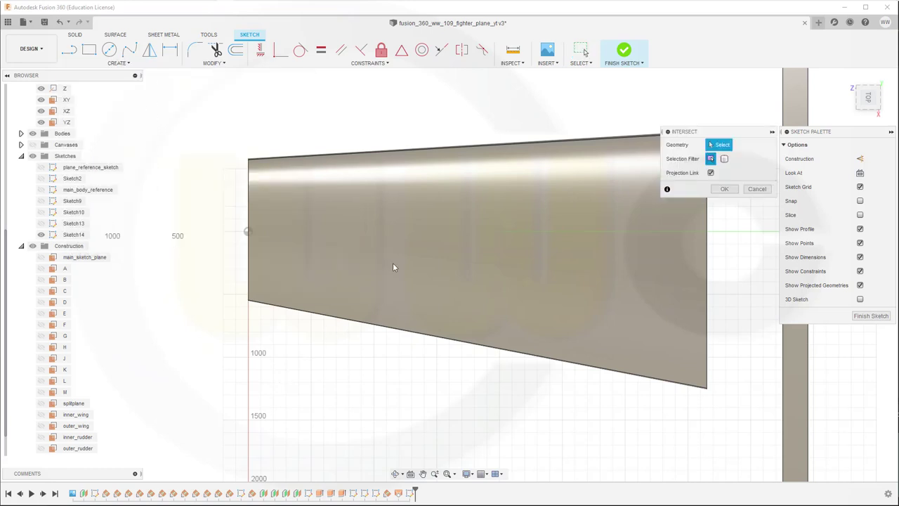
left_click(724, 158)
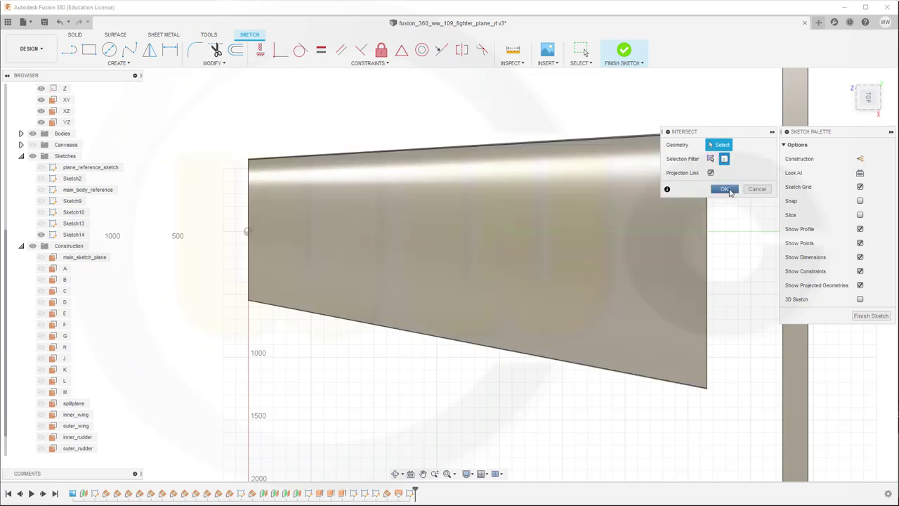
left_click(450, 223)
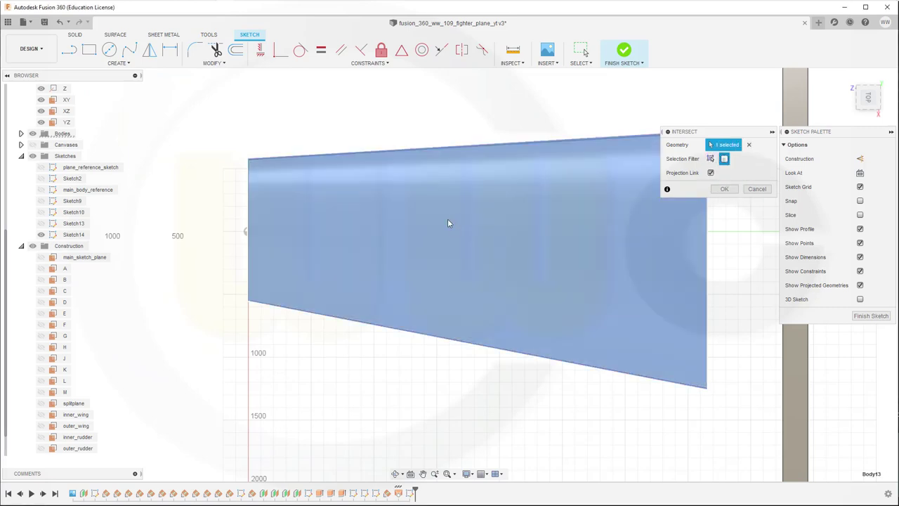
left_click(723, 189)
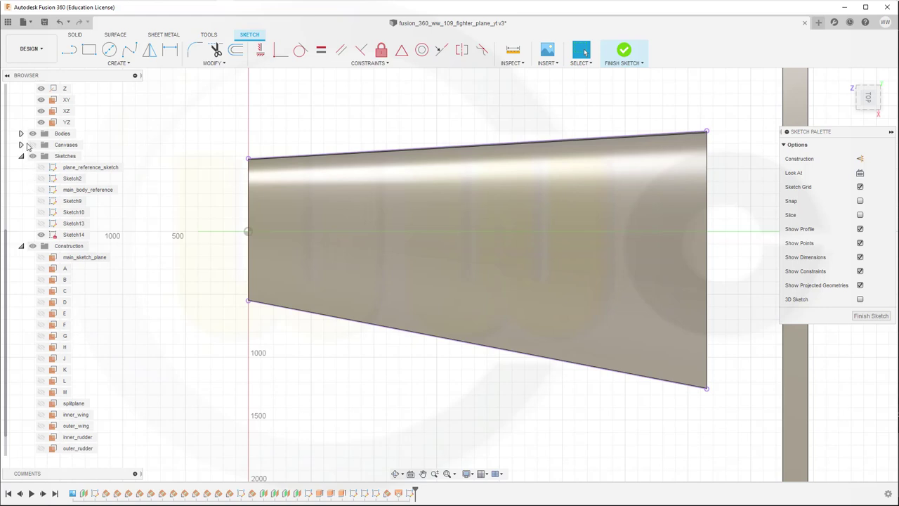
Hide Body13 and convert the two long tapered edge lines to construction lines
left_click(21, 134)
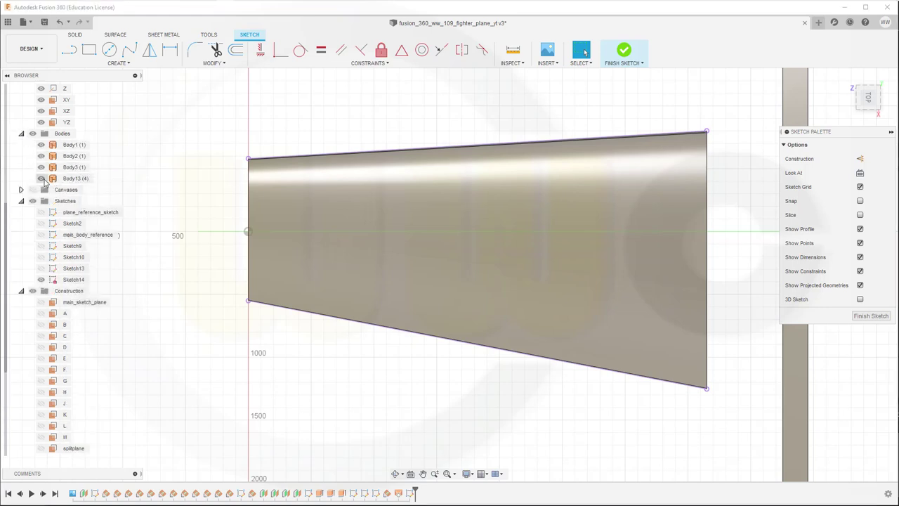
left_click(42, 179)
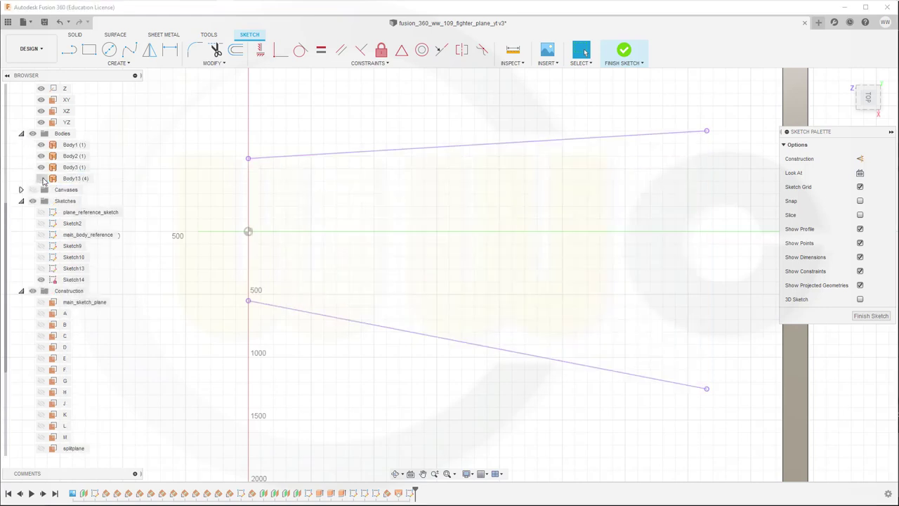
left_click(382, 161)
left_click(379, 328)
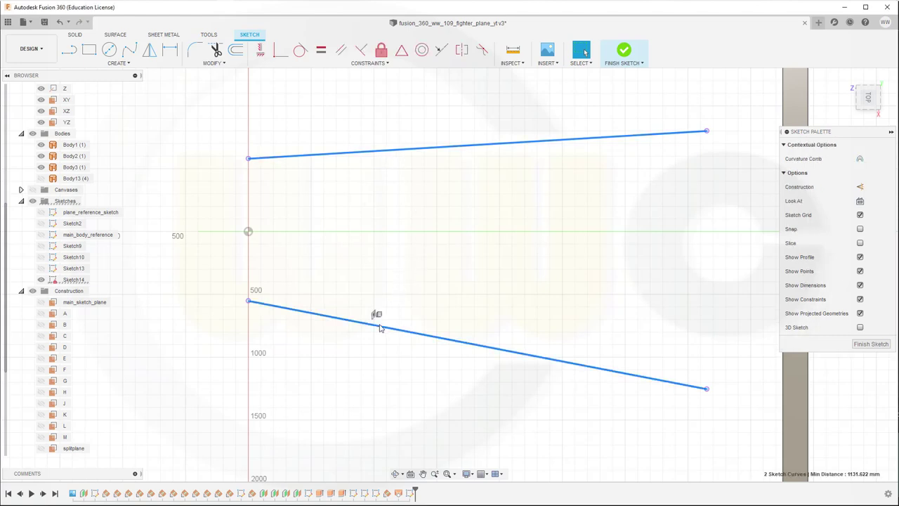
left_click(858, 187)
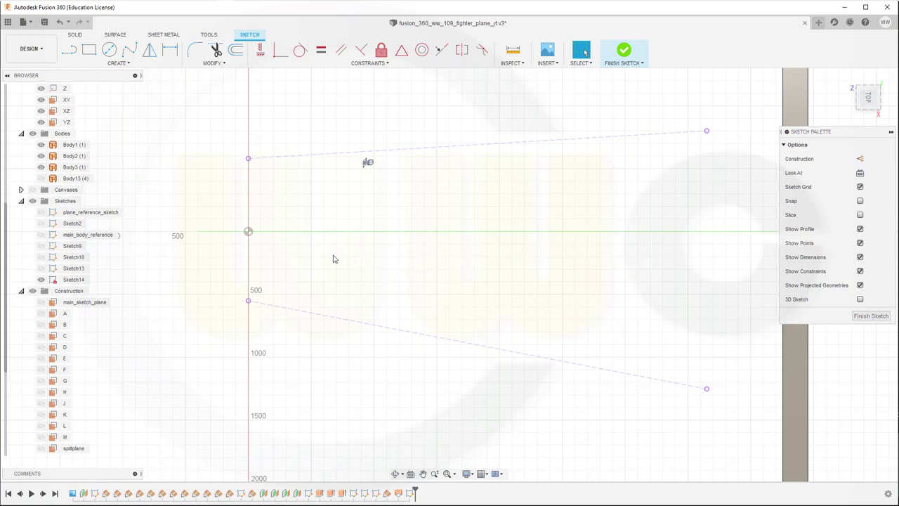
mouse_move(334, 259)
middle_mouse_down()
mouse_move(399, 249)
mouse_move(518, 280)
mouse_move(528, 296)
middle_mouse_up()
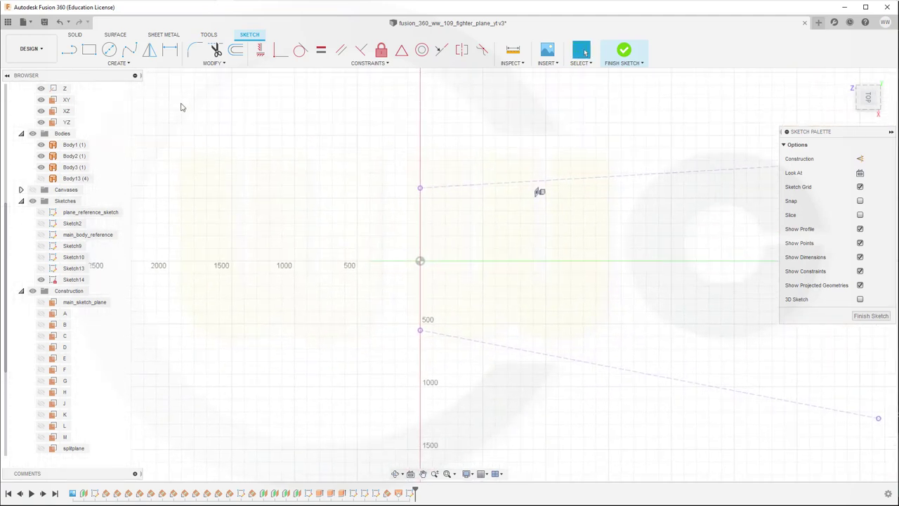
Draw a fit-point spline rounding the wing tip from the upper line's end to the lower's
left_click(129, 49)
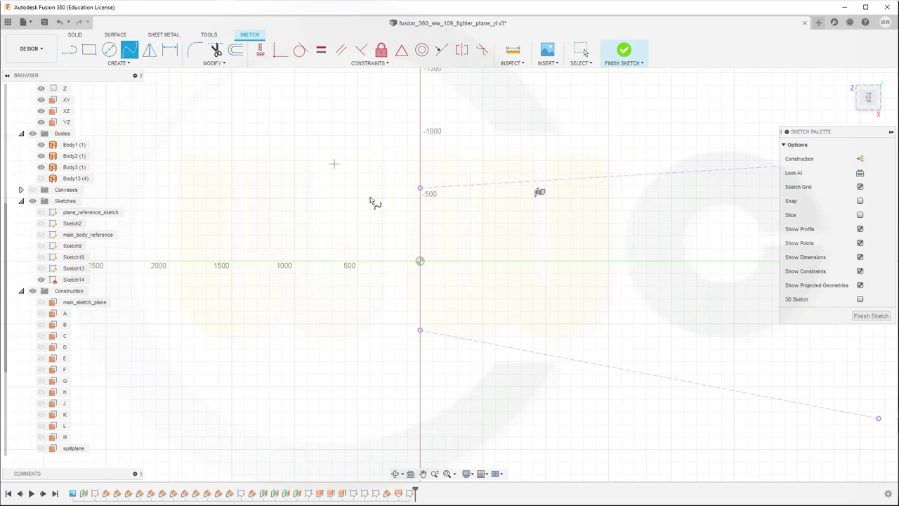
left_click(420, 188)
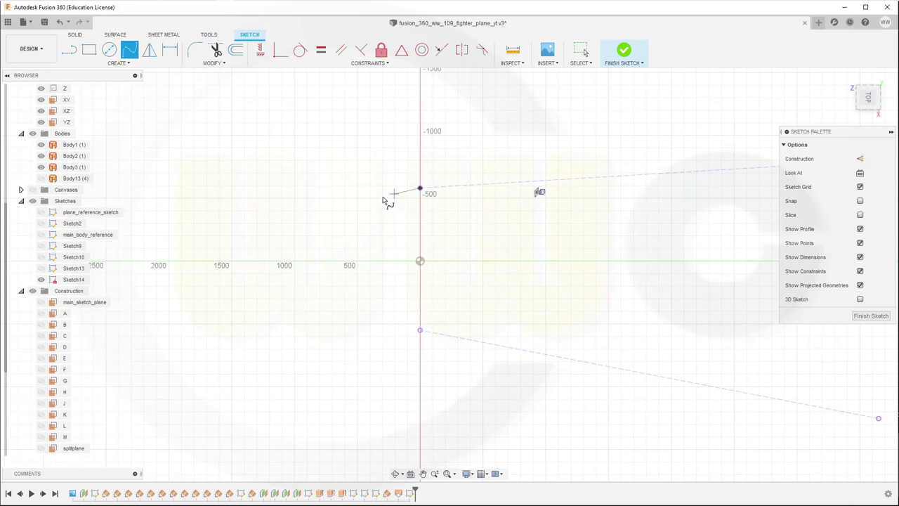
left_click(344, 202)
left_click(316, 235)
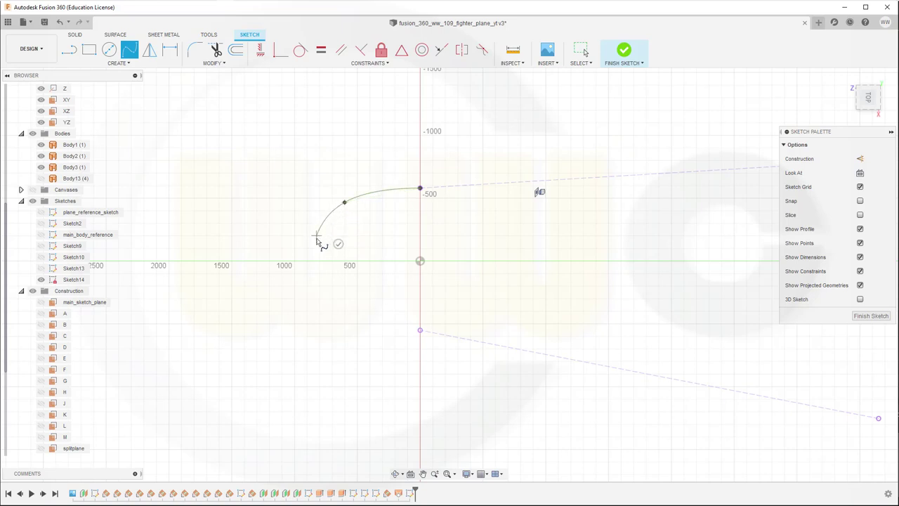
left_click(331, 288)
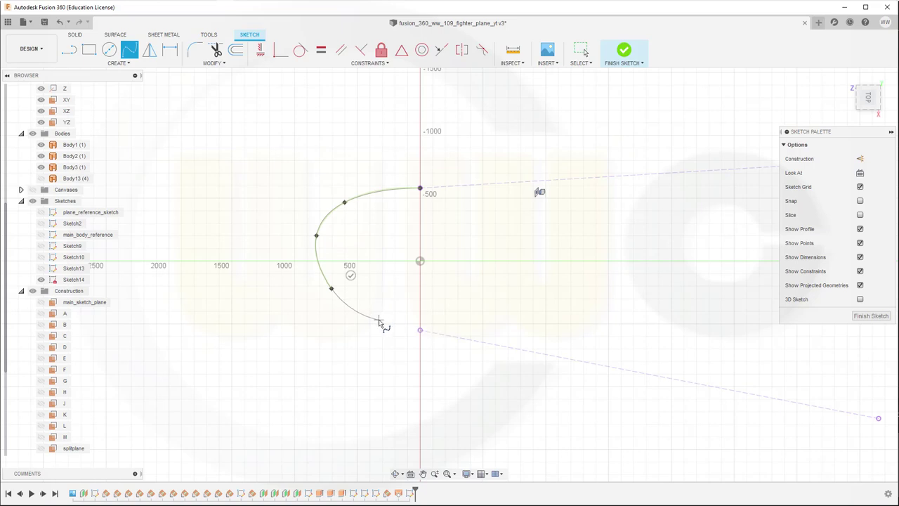
left_click(379, 320)
left_click(419, 330)
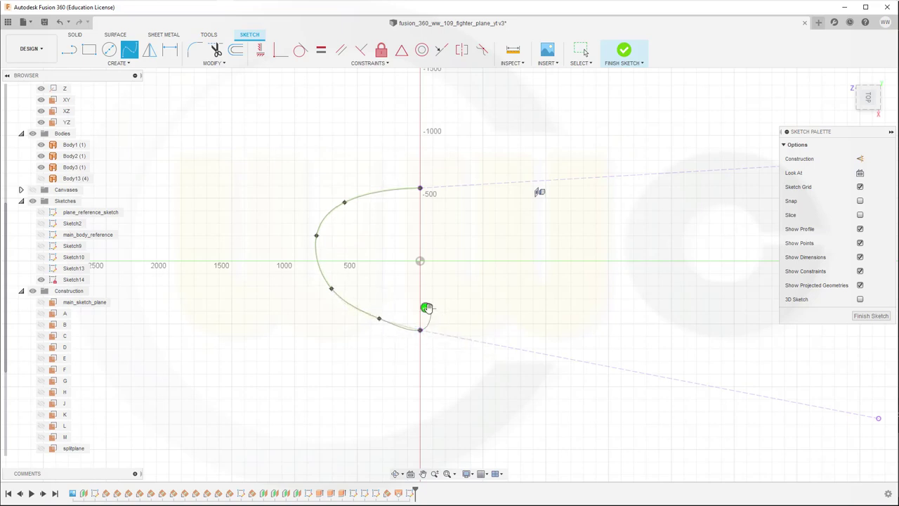
left_click(426, 308)
key("Escape")
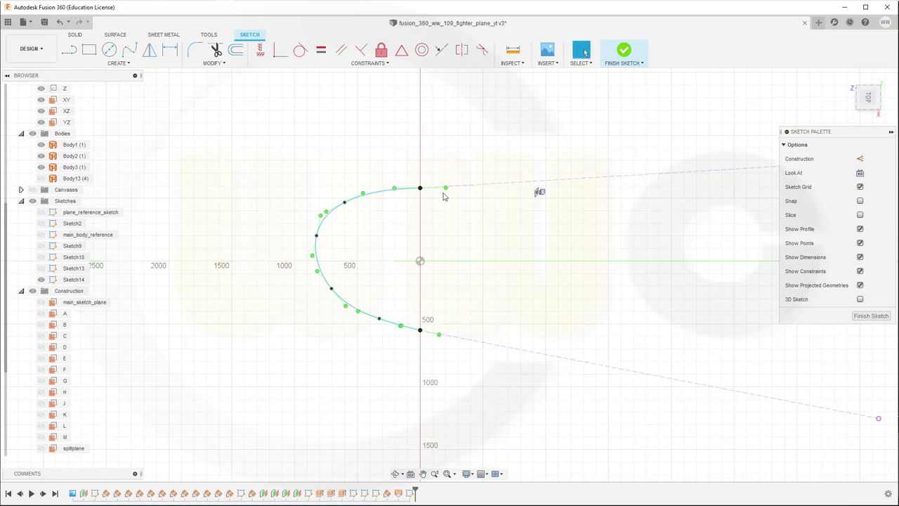
Make the wing-tip spline tangent to the lower dashed construction line
left_click(300, 49)
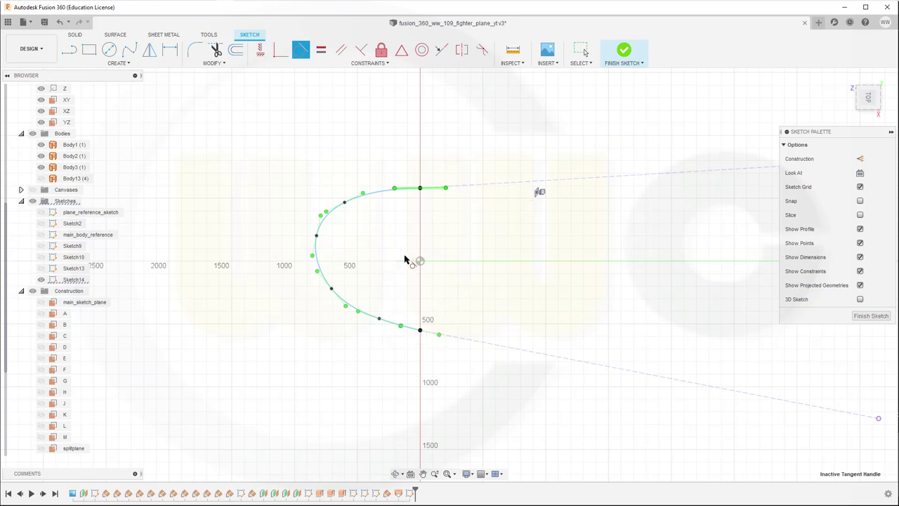
key("Escape")
left_click(301, 50)
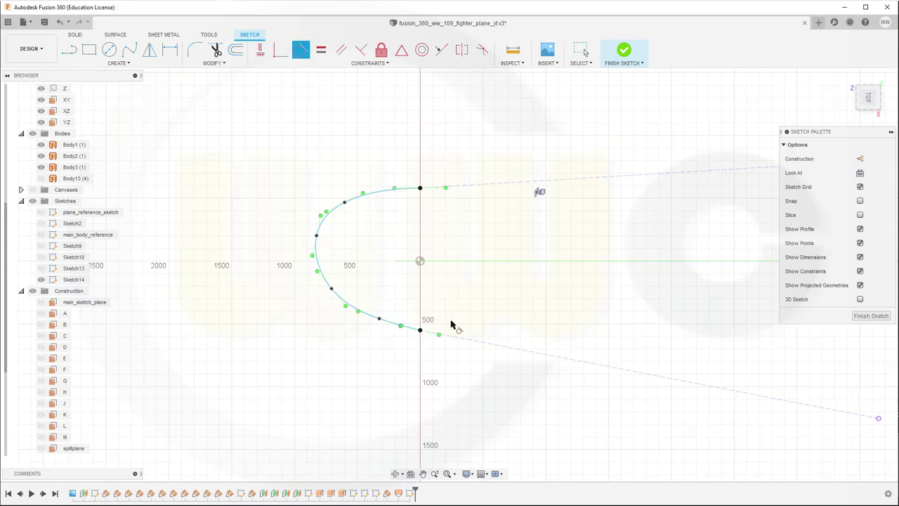
scroll(443, 337, "up", 5)
scroll(441, 340, "up", 2)
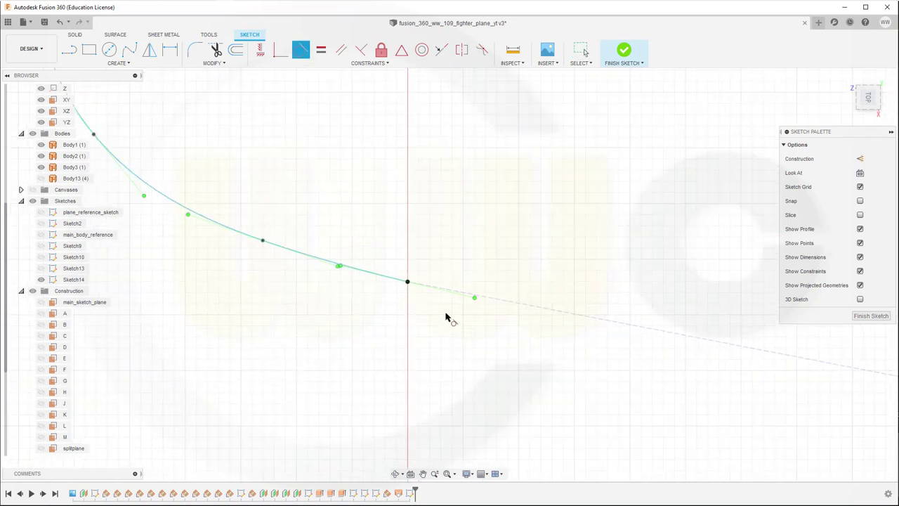
left_click(496, 304)
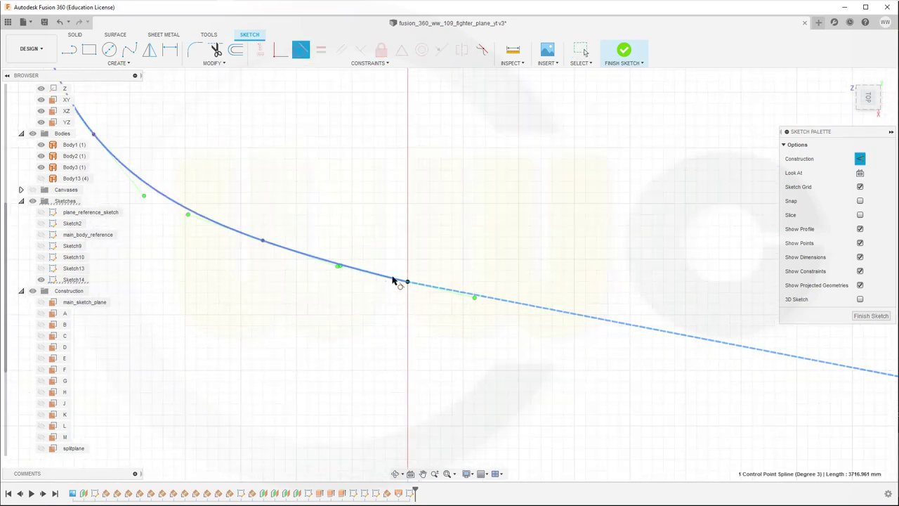
left_click(395, 280)
scroll(397, 211, "down", 4)
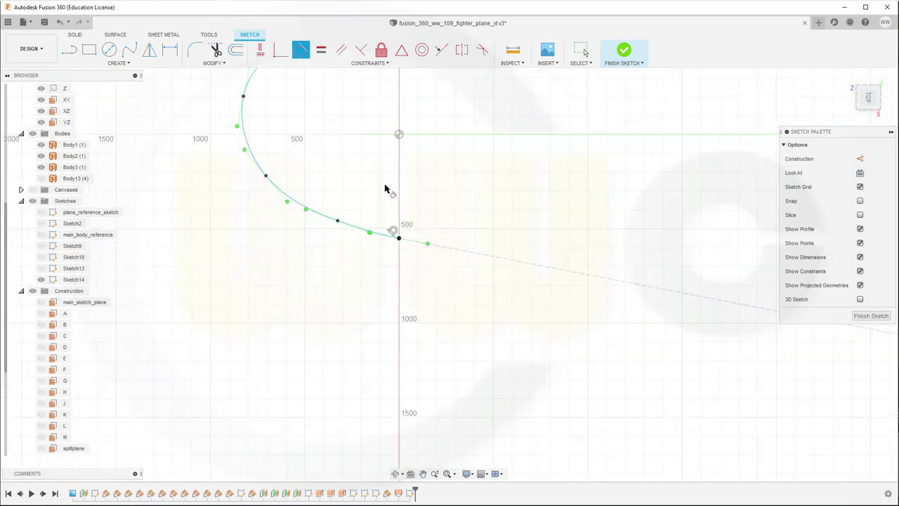
scroll(395, 127, "down", 2)
Make the spline's top end tangent to the upper dashed construction line
middle_click_drag(400, 127, 357, 314)
scroll(354, 244, "up", 6)
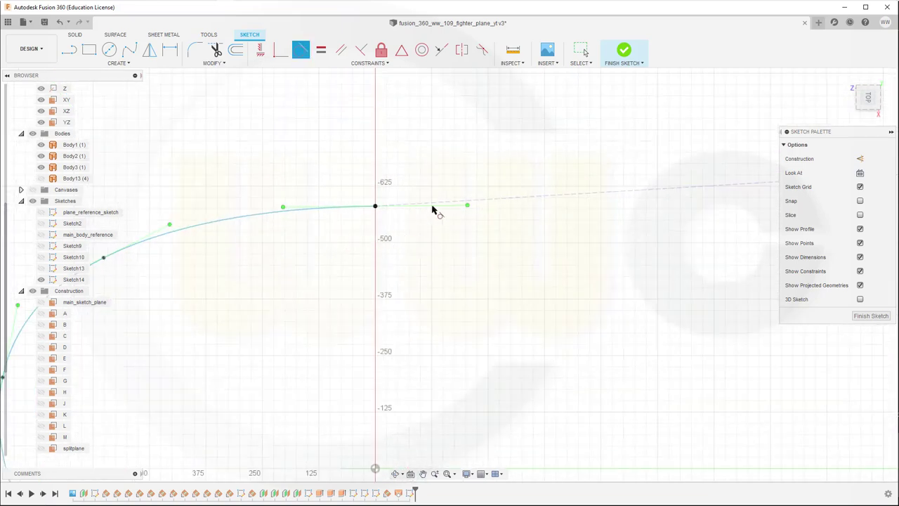
left_click(308, 213)
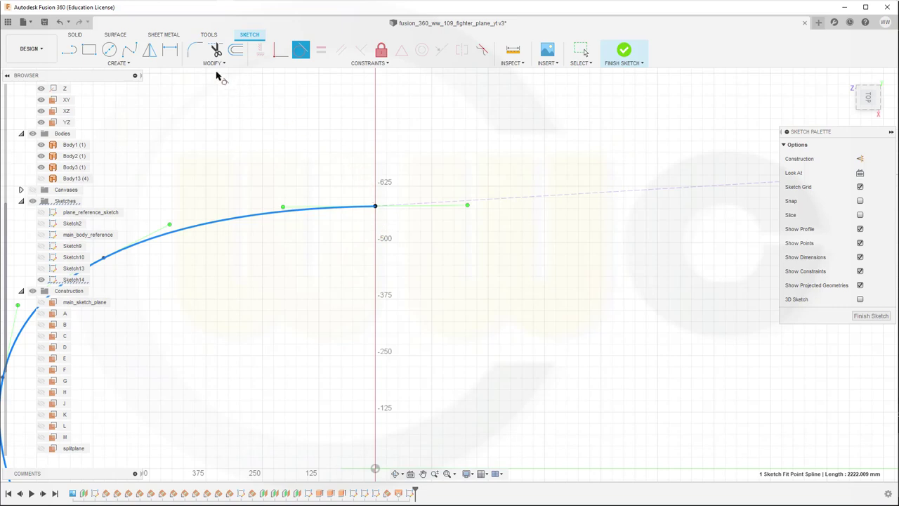
left_click(426, 219)
scroll(281, 309, "down", 1)
scroll(331, 338, "down", 5)
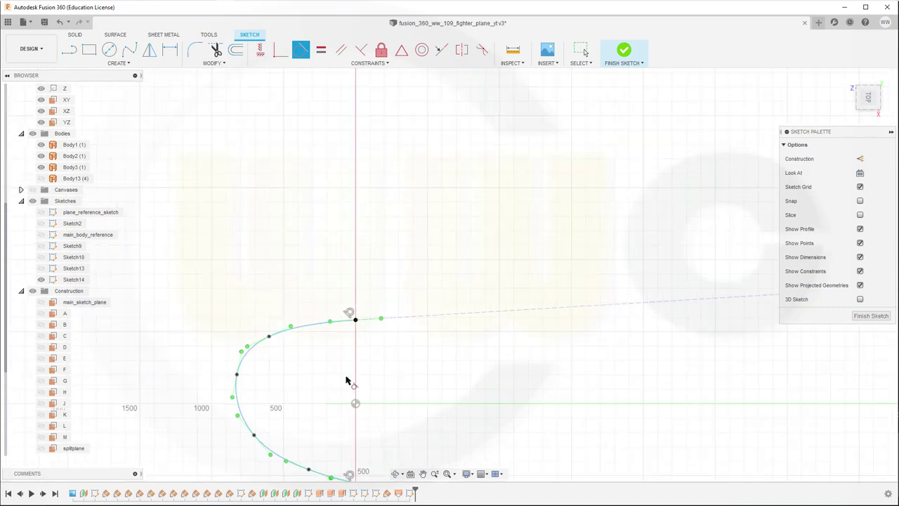
Nudge the wing-tip spline's fit points to refine the curve, then finish Sketch14
key("Escape")
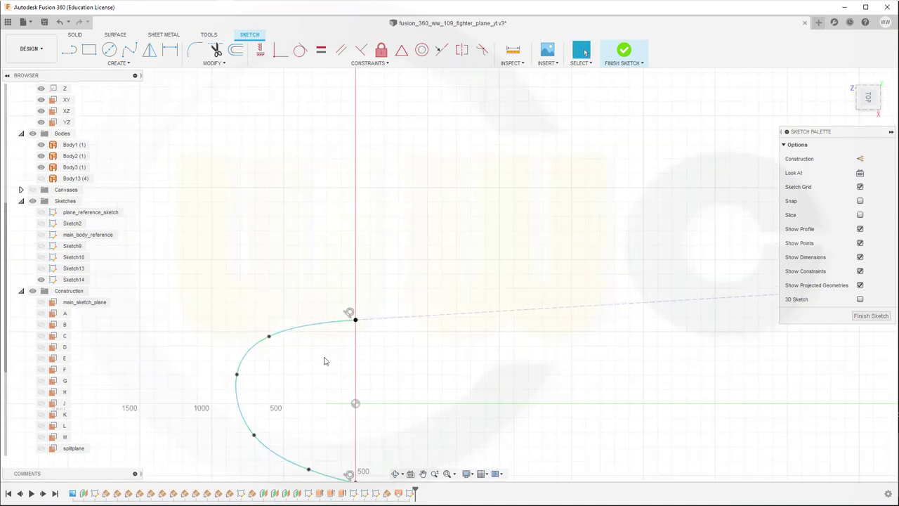
left_click(270, 338)
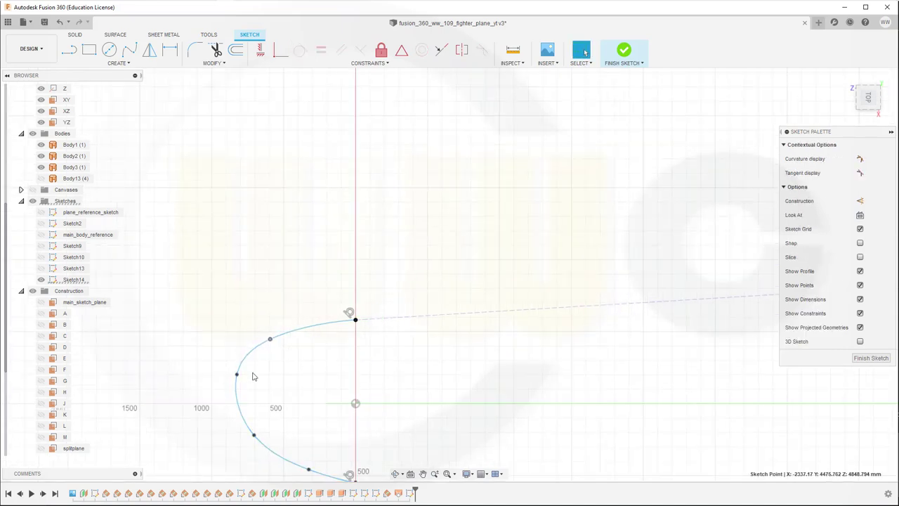
left_click_drag(309, 470, 301, 470)
left_click_drag(235, 375, 241, 375)
scroll(471, 408, "down", 2)
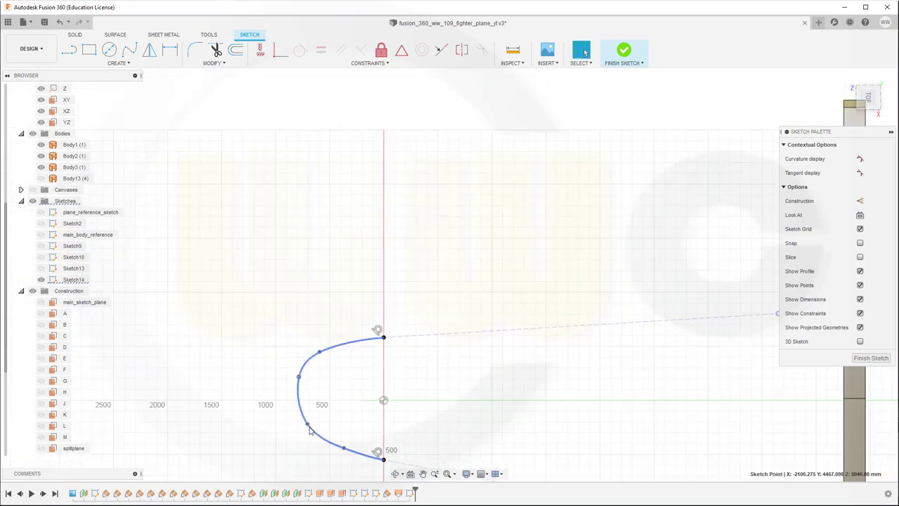
left_click_drag(308, 427, 311, 421)
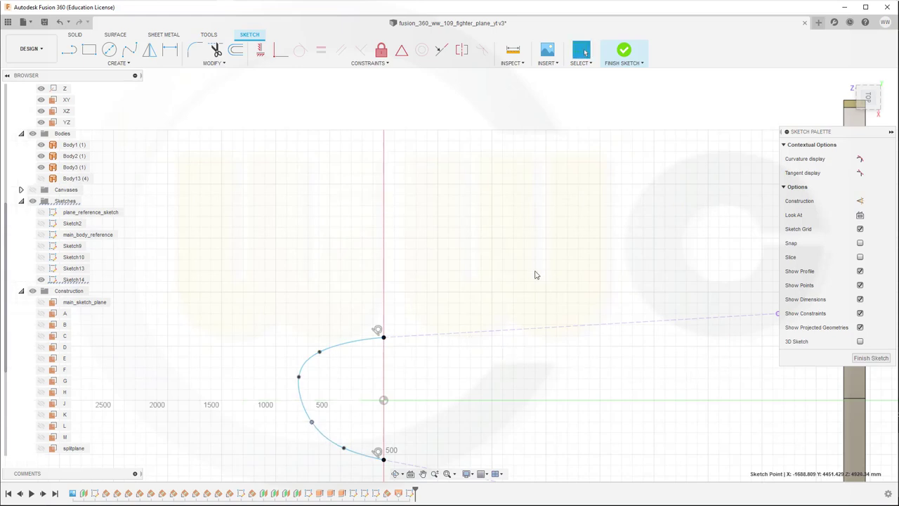
left_click(871, 358)
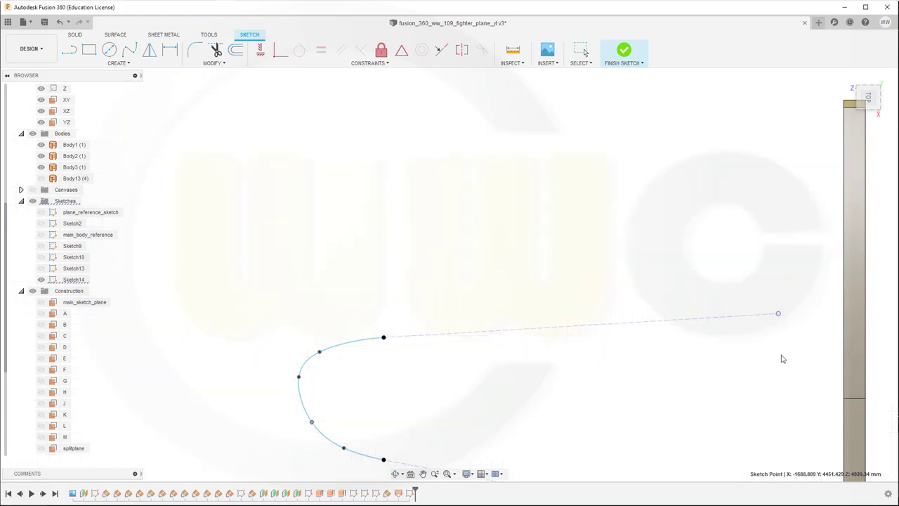
middle_click_drag(599, 372, 630, 313, "shift")
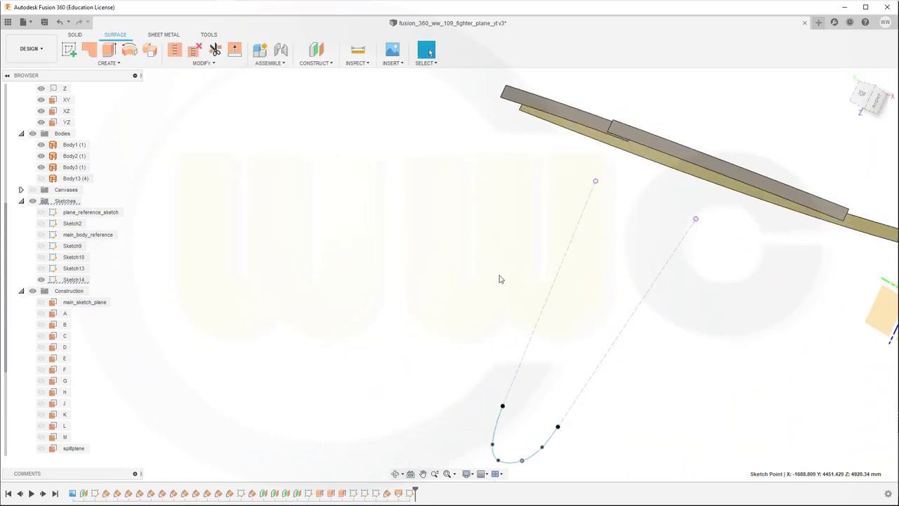
middle_click_drag(502, 279, 555, 250, "shift")
mouse_move(401, 235)
middle_mouse_down("shift")
mouse_move(413, 211)
mouse_move(274, 276)
mouse_move(302, 226)
mouse_move(271, 209)
mouse_move(263, 187)
mouse_move(227, 223)
mouse_move(250, 221)
mouse_move(251, 210)
middle_mouse_up("shift")
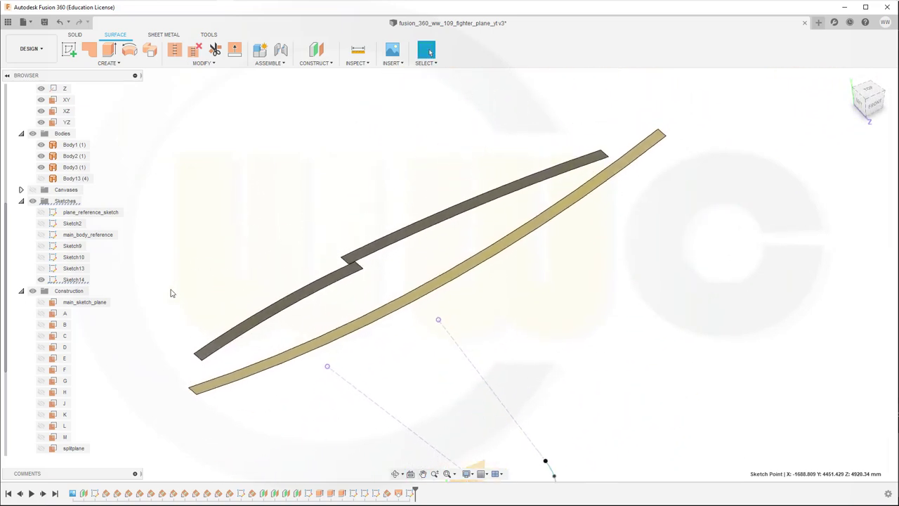
left_click(41, 179)
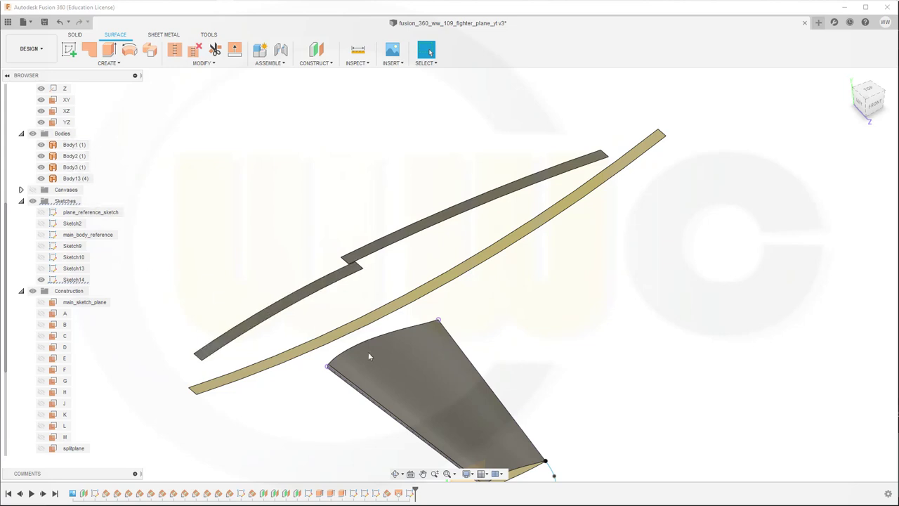
scroll(271, 398, "up", 2)
scroll(274, 404, "down", 2)
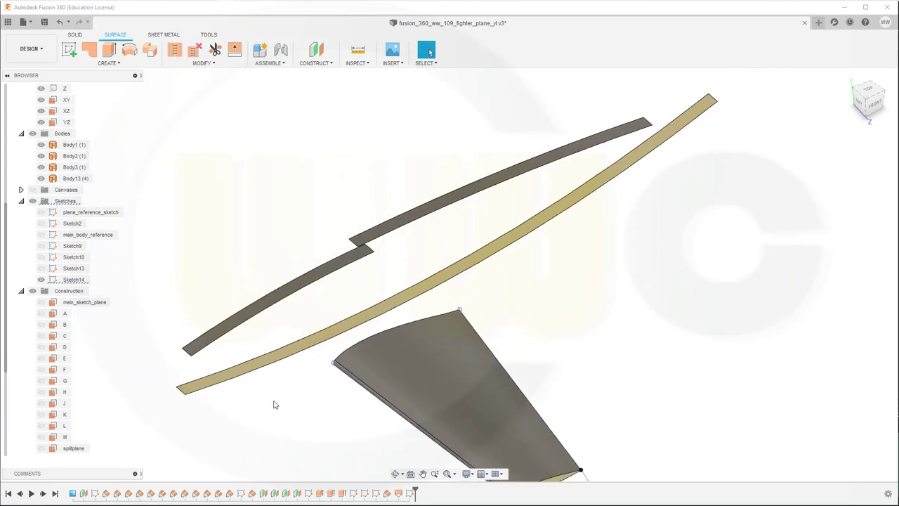
middle_click_drag(306, 403, 427, 328, "shift")
scroll(327, 438, "up", 2)
scroll(327, 439, "down", 2)
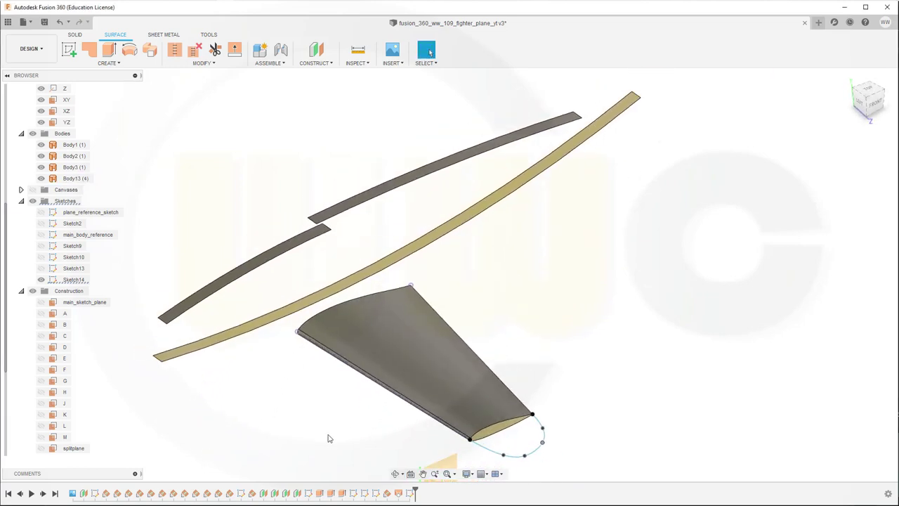
scroll(365, 421, "up", 3)
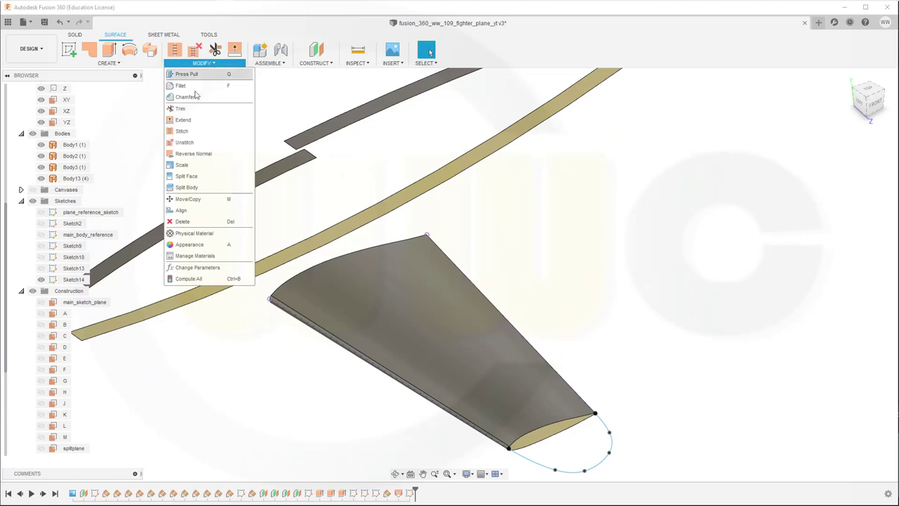
Split the lofted wing body using wing_sketch_plane as the splitting tool
left_click(185, 187)
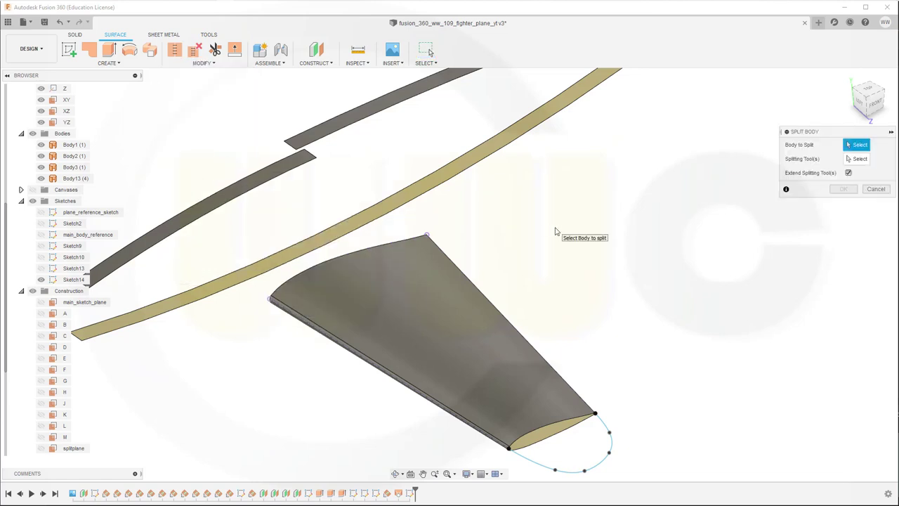
left_click(413, 316)
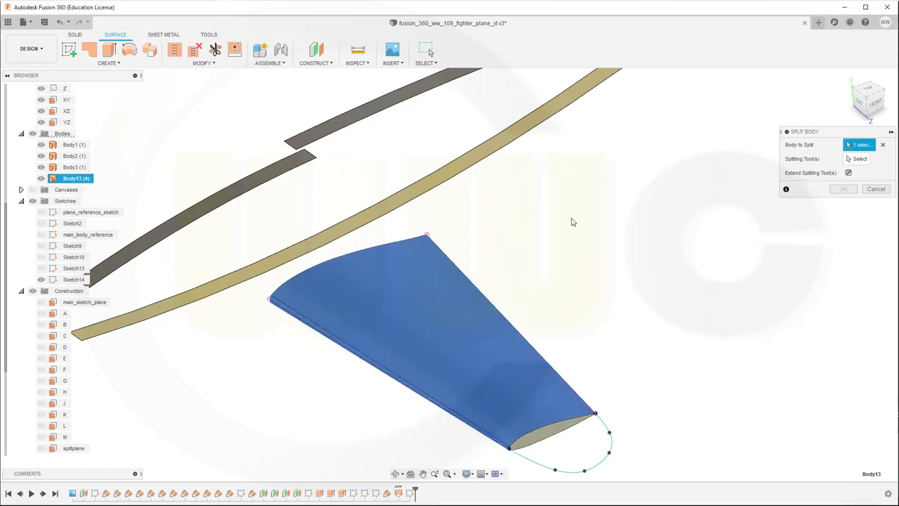
scroll(90, 440, "down", 3)
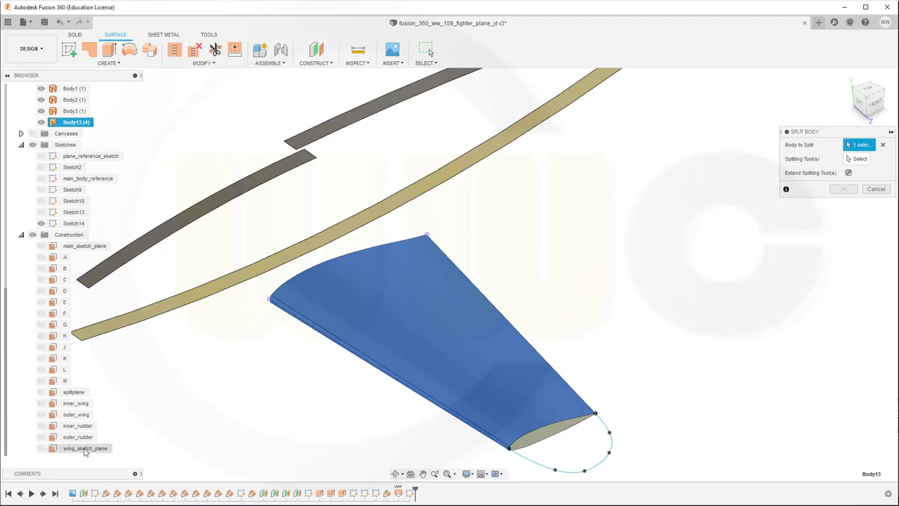
left_click(846, 159)
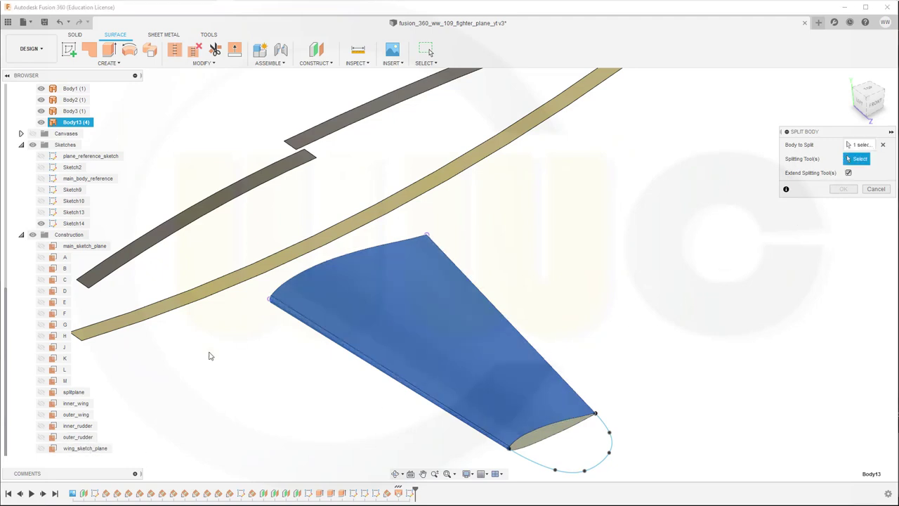
left_click(101, 450)
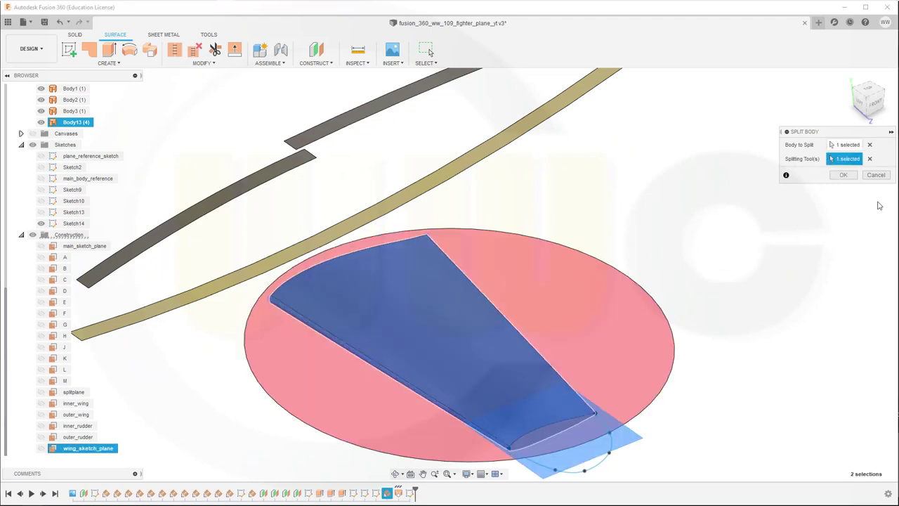
left_click(844, 176)
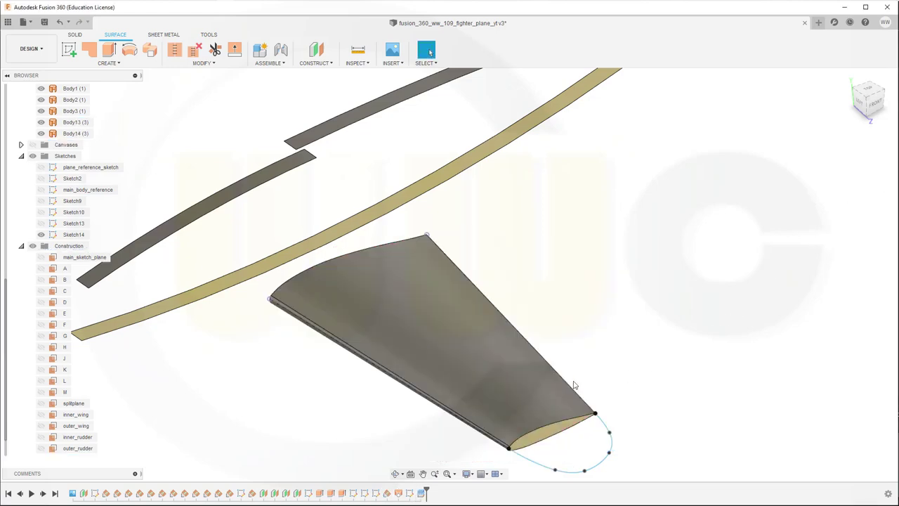
middle_click_drag(568, 384, 684, 438, "shift")
scroll(656, 461, "up", 3)
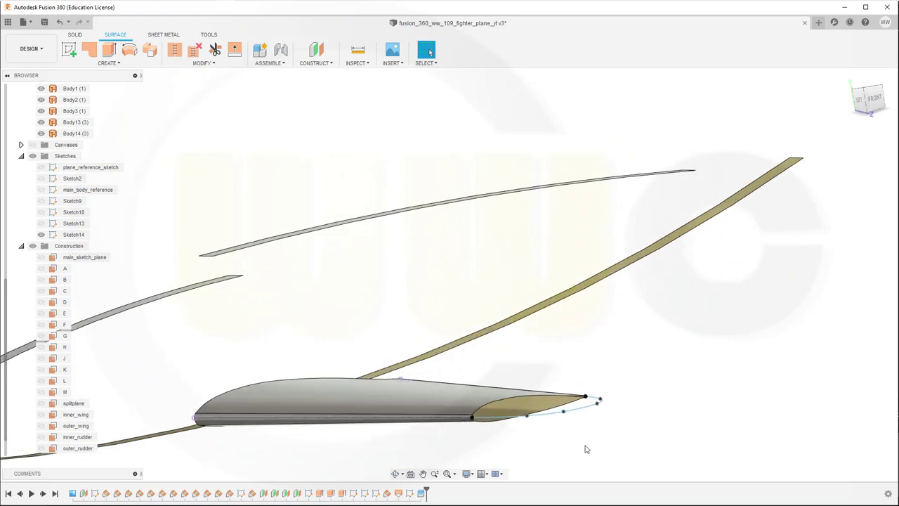
scroll(582, 448, "up", 2)
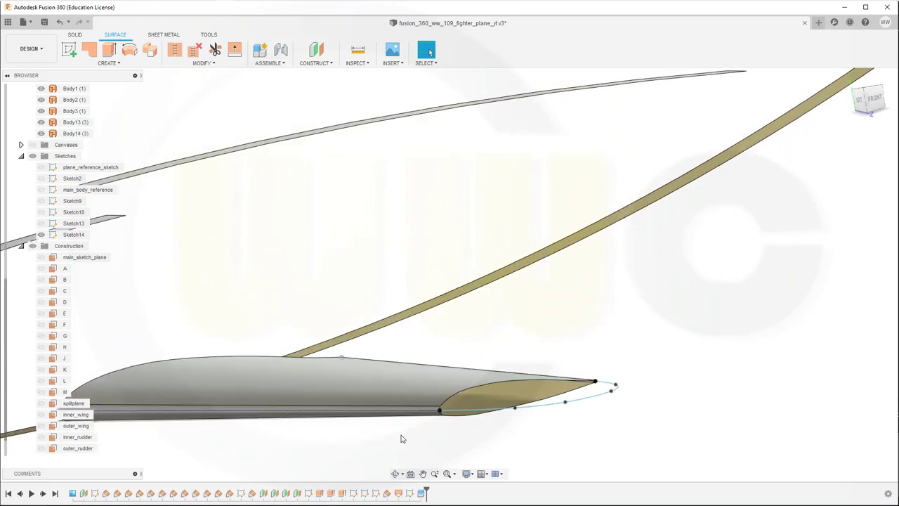
scroll(402, 444, "up", 1)
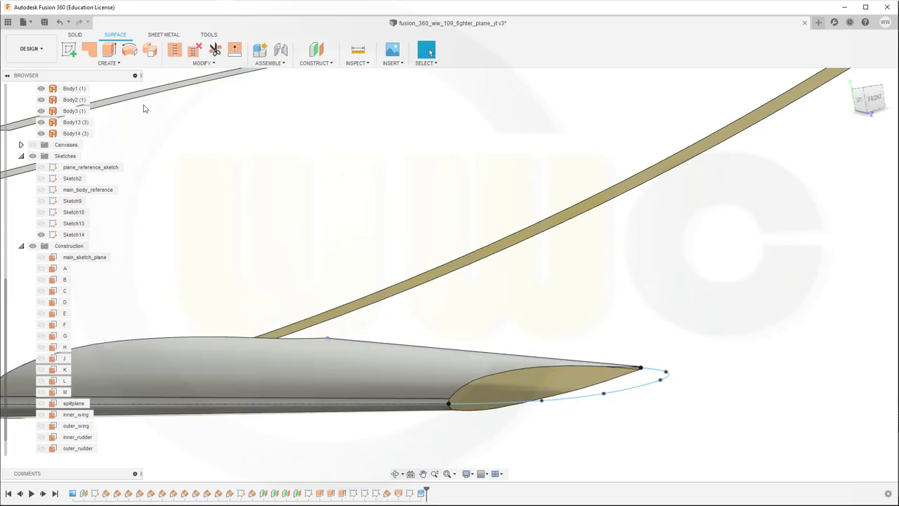
left_click(109, 63)
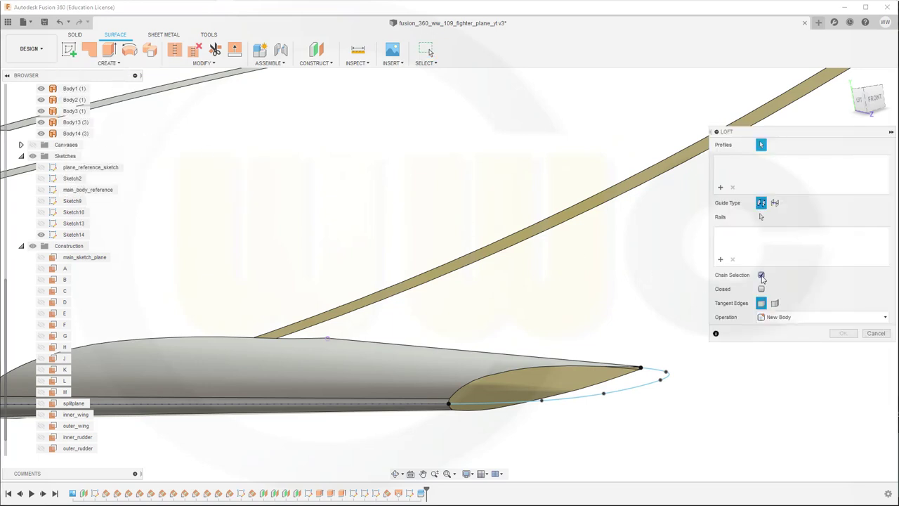
Loft across the wing-tip edges, picking them as three profiles
scroll(482, 421, "up", 5)
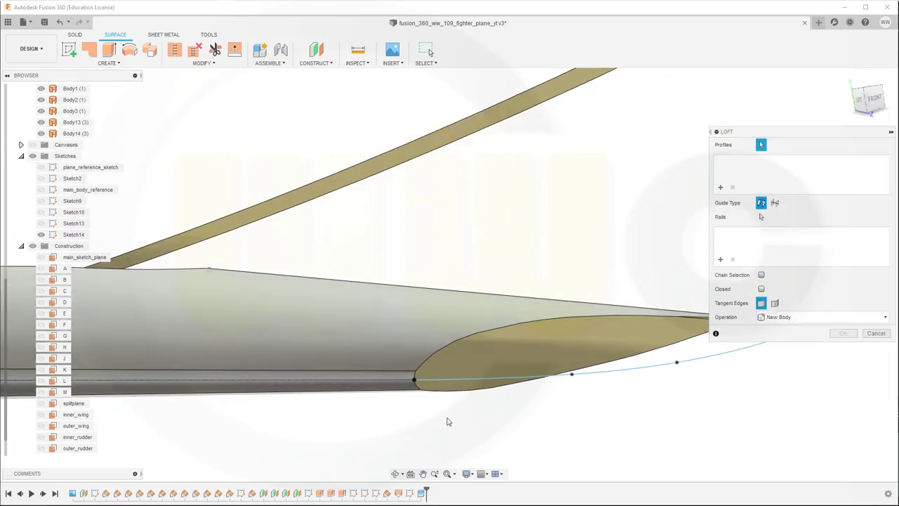
left_click(403, 363)
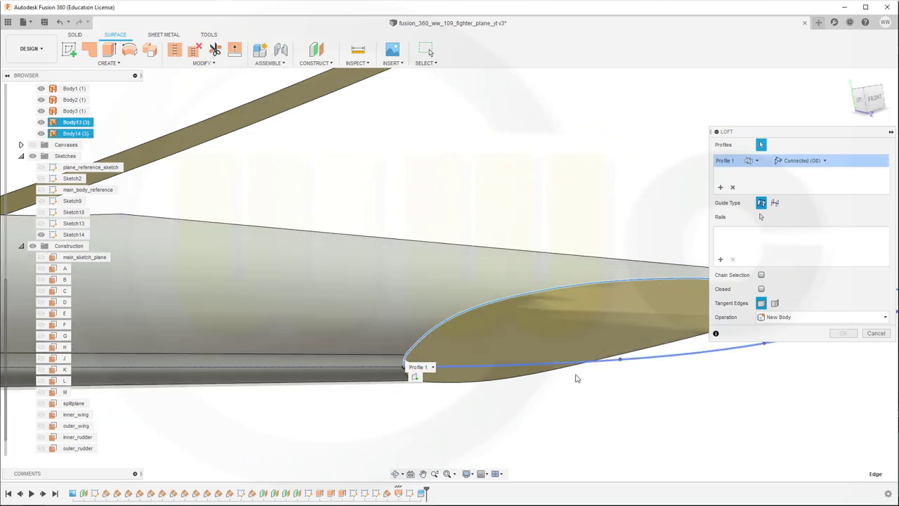
middle_click_drag(583, 379, 405, 439)
scroll(582, 327, "up", 5)
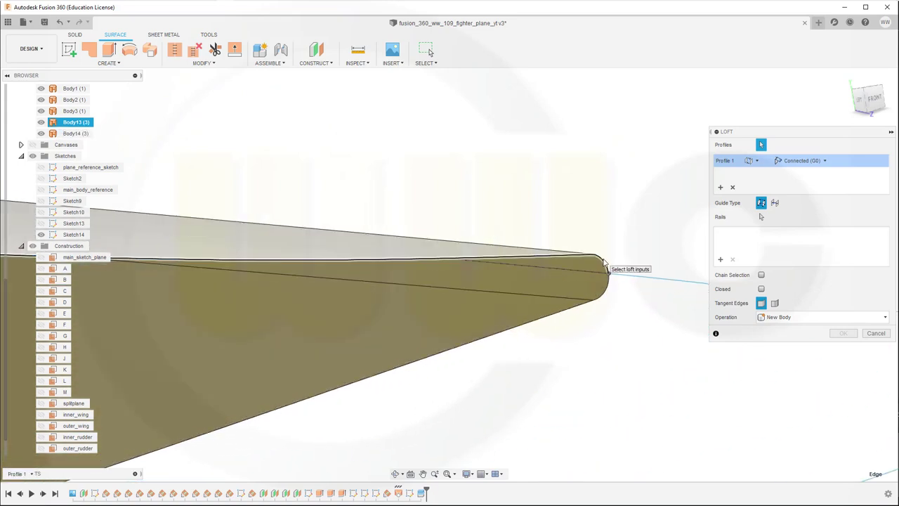
scroll(579, 422, "down", 2)
scroll(580, 422, "down", 2)
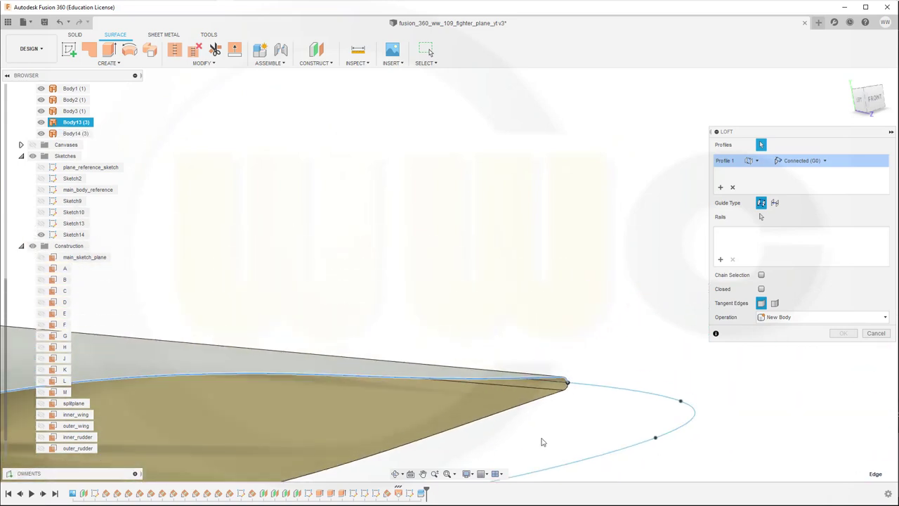
middle_click_drag(542, 439, 662, 312)
scroll(532, 391, "down", 2)
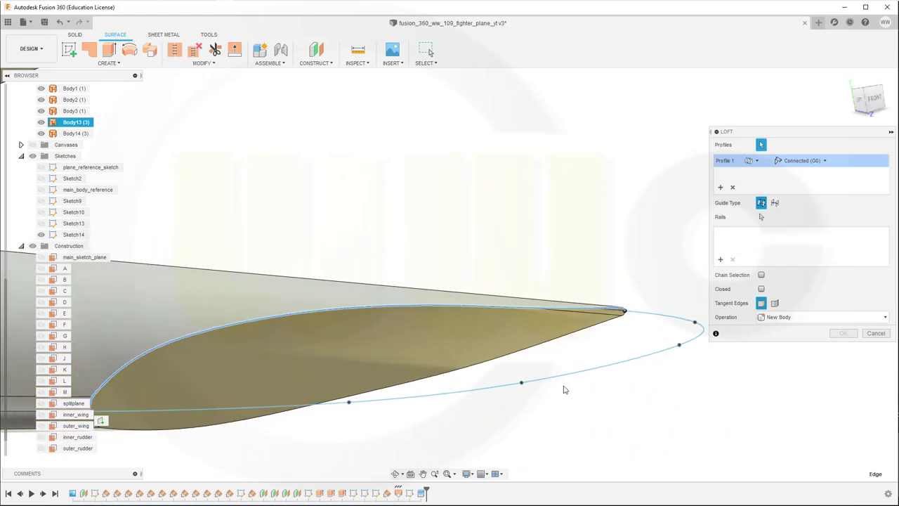
middle_click_drag(473, 401, 584, 349)
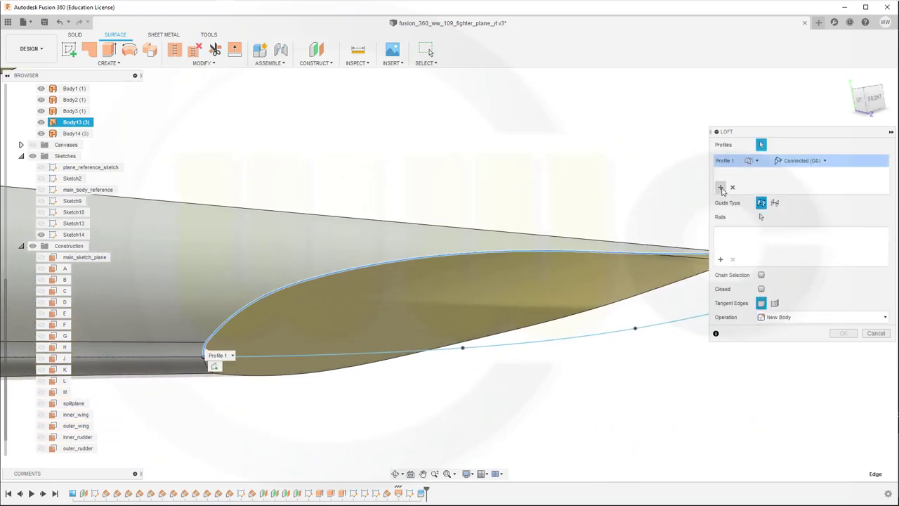
left_click(352, 360)
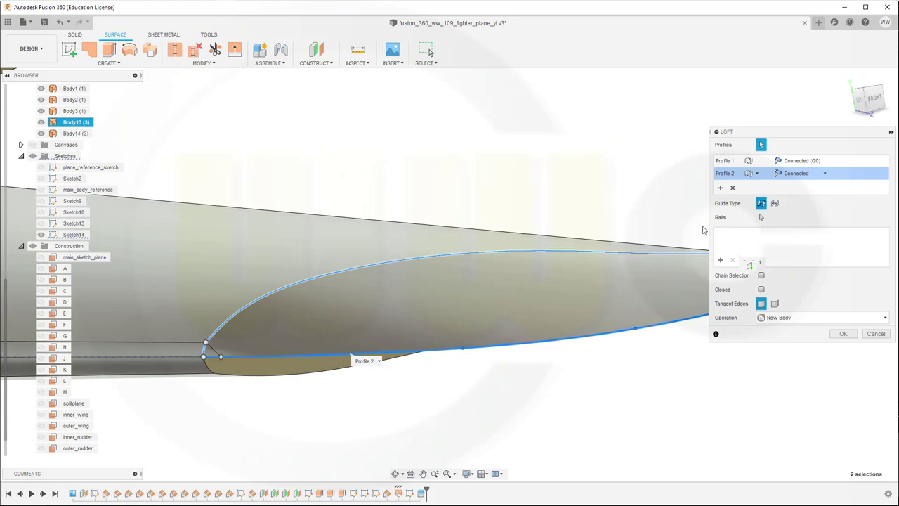
left_click(219, 377)
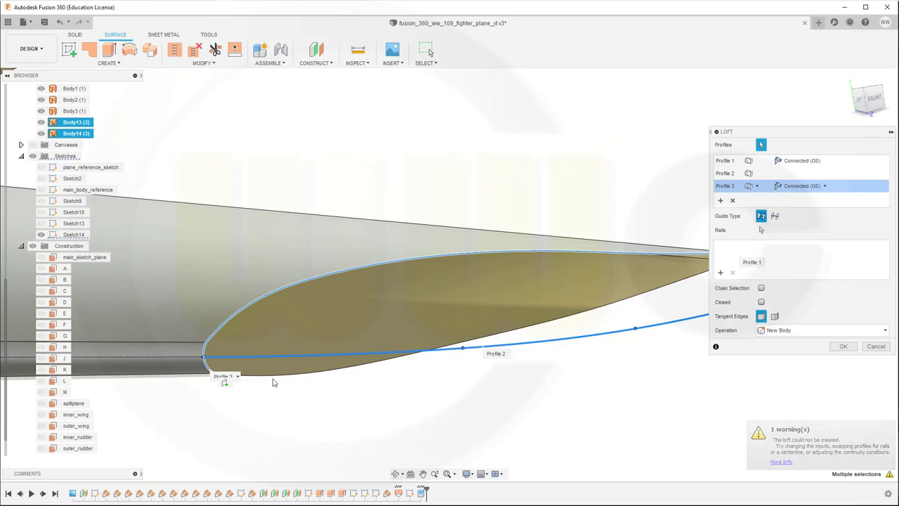
middle_click_drag(391, 411, 581, 361, "shift")
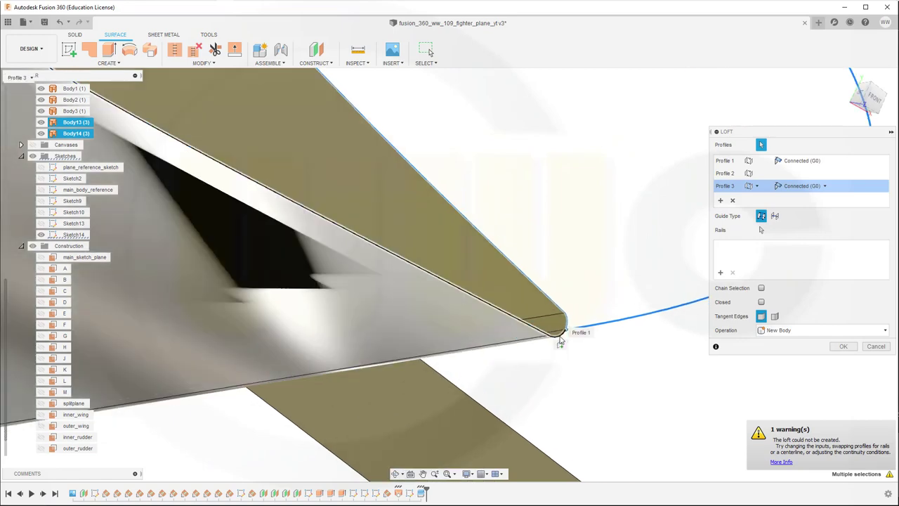
left_click(564, 342)
middle_click_drag(530, 409, 351, 357, "shift")
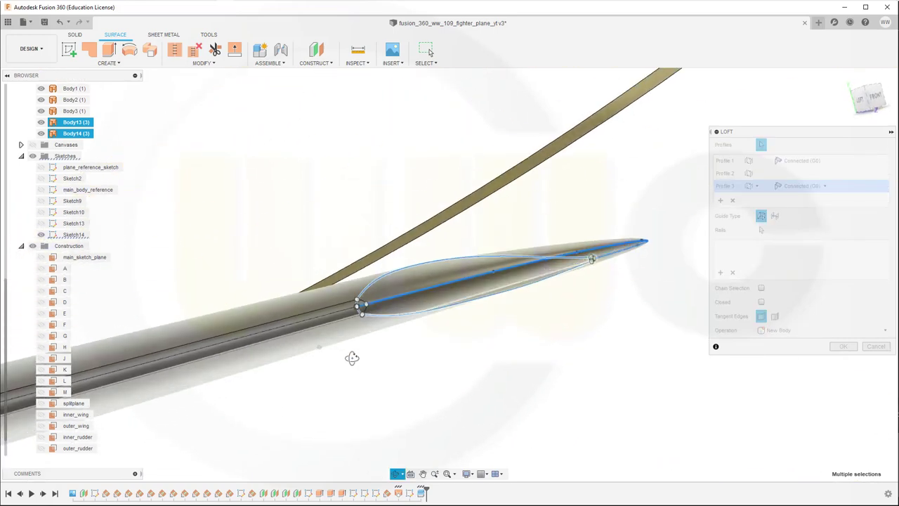
Set Profile 3 continuity to Tangent (G1) and create the tip loft as Body15
left_click(801, 161)
left_click(814, 189)
left_click(825, 186)
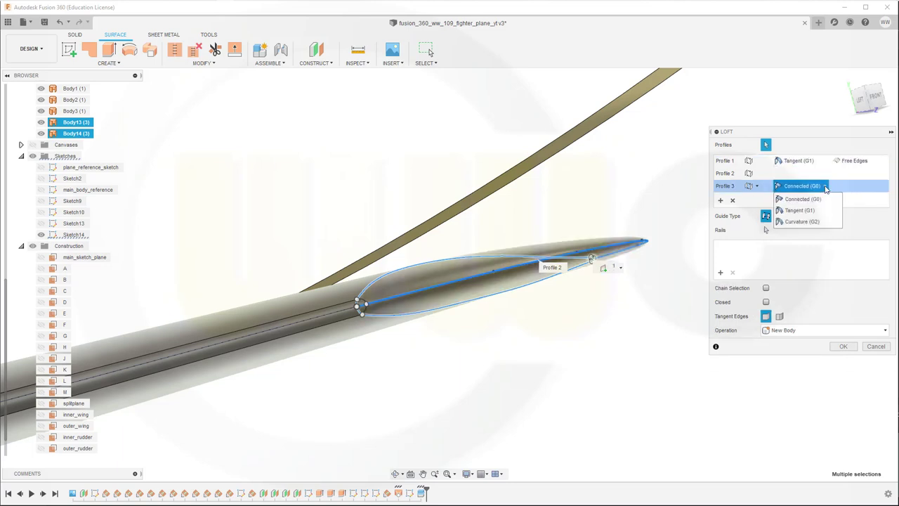
left_click(799, 210)
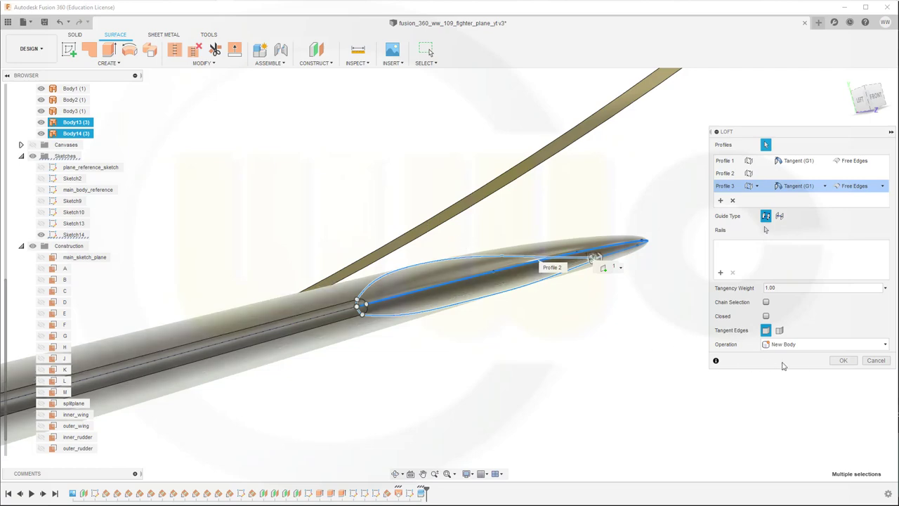
mouse_move(434, 198)
middle_mouse_down("shift")
mouse_move(459, 203)
mouse_move(450, 195)
middle_mouse_up("shift")
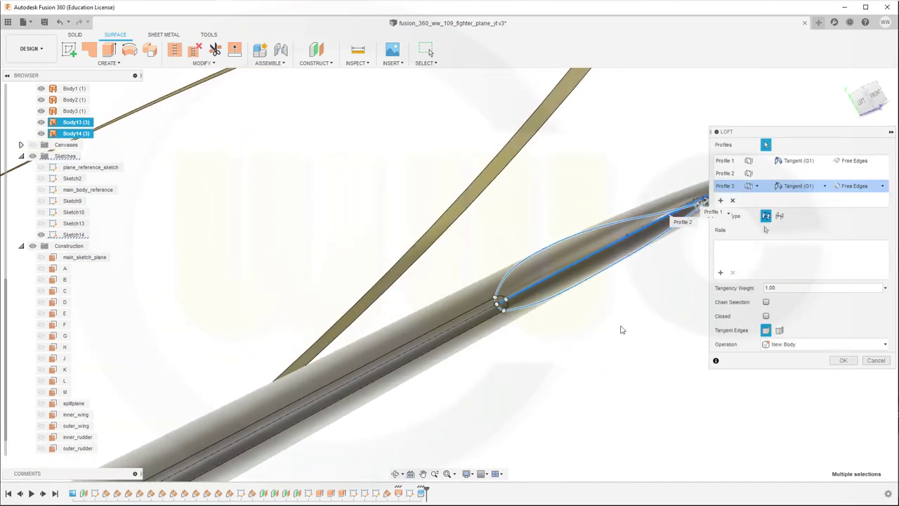
left_click(843, 361)
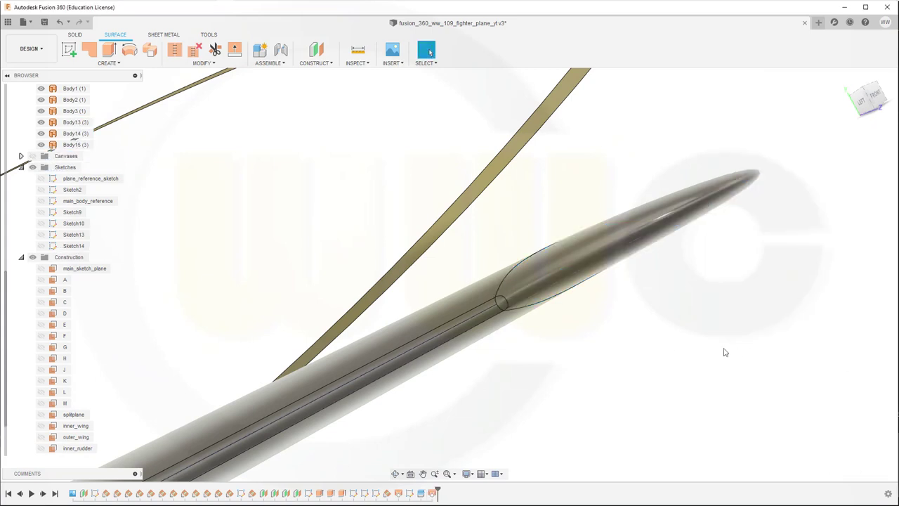
Stitch the wing surface and the wingtip loft into a single body, Body16
middle_click_drag(720, 351, 660, 349, "shift")
scroll(632, 344, "down", 5)
middle_click_drag(596, 341, 567, 387, "shift")
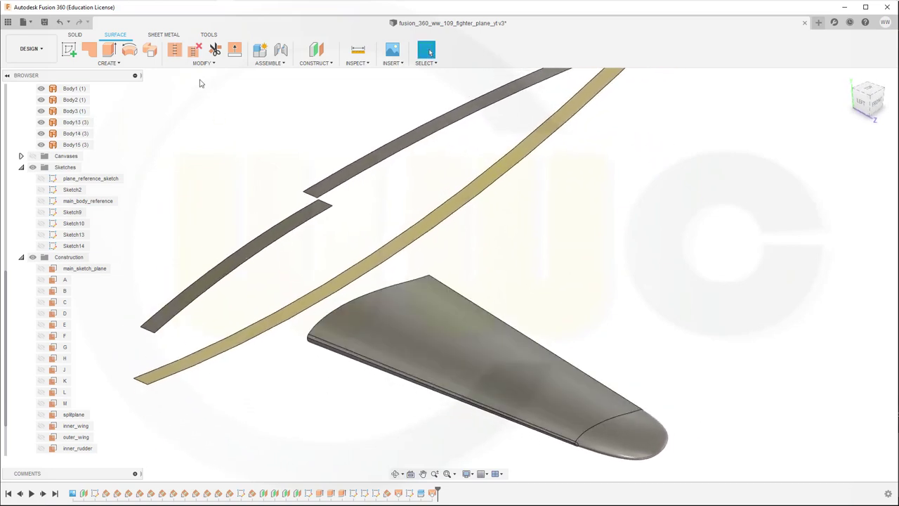
left_click(174, 49)
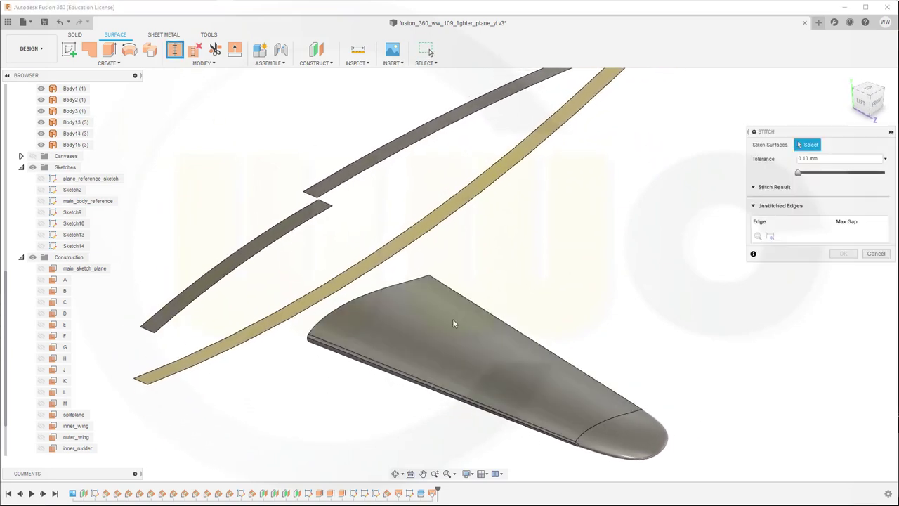
left_click(466, 363)
left_click(634, 434)
left_click(843, 383)
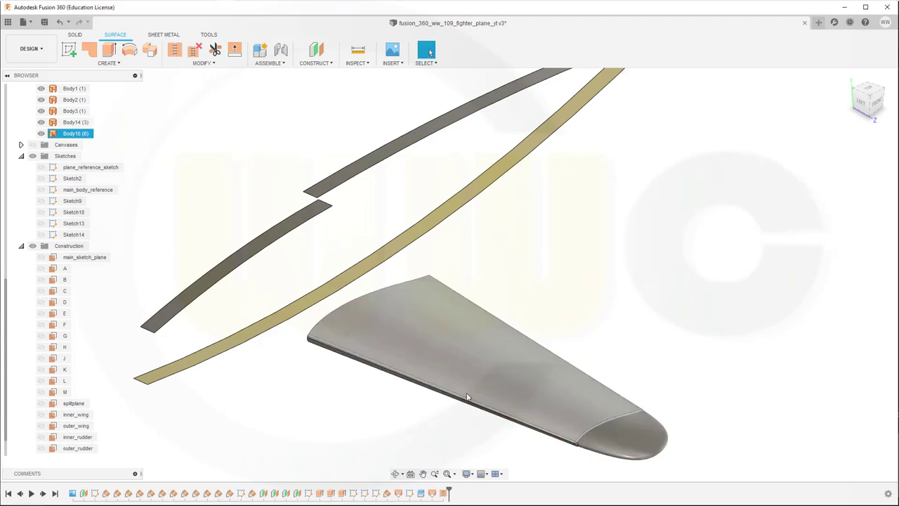
middle_click_drag(333, 383, 206, 251)
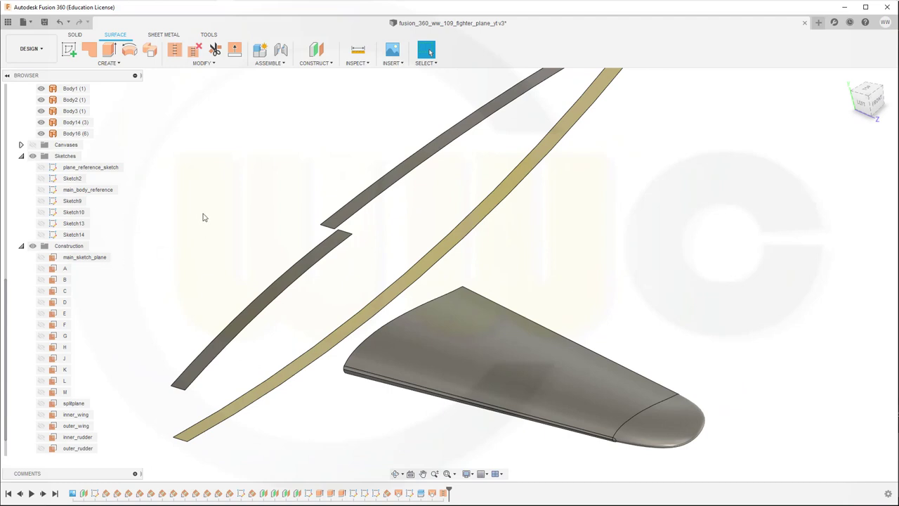
left_click(234, 52)
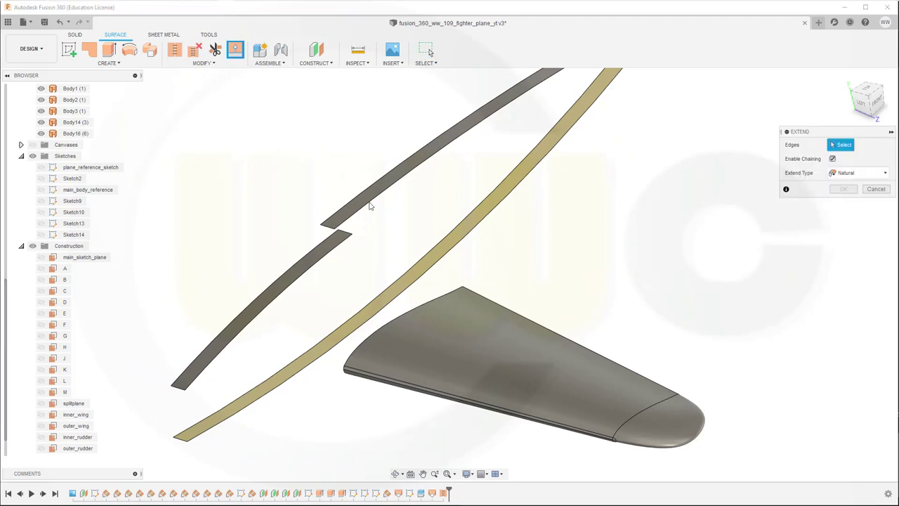
middle_click_drag(527, 278, 263, 164, "shift")
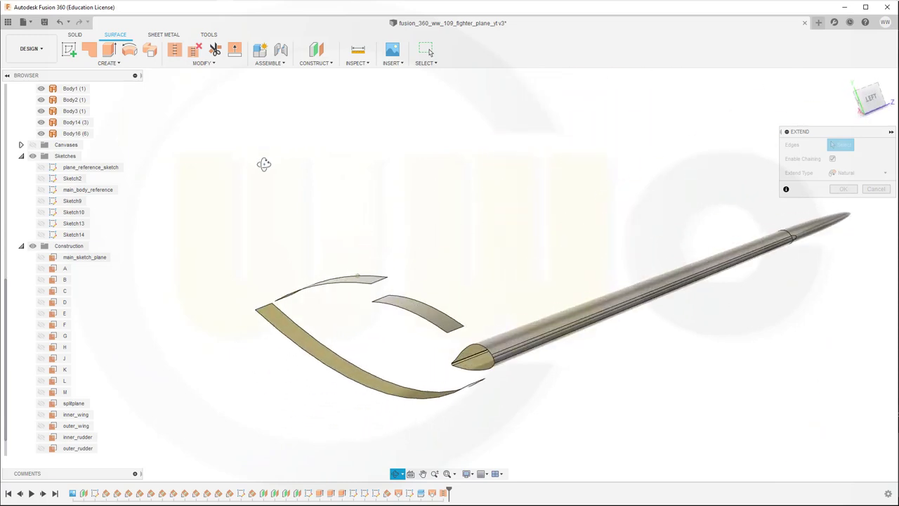
scroll(472, 386, "up", 5)
left_click(458, 361)
scroll(514, 368, "up", 2)
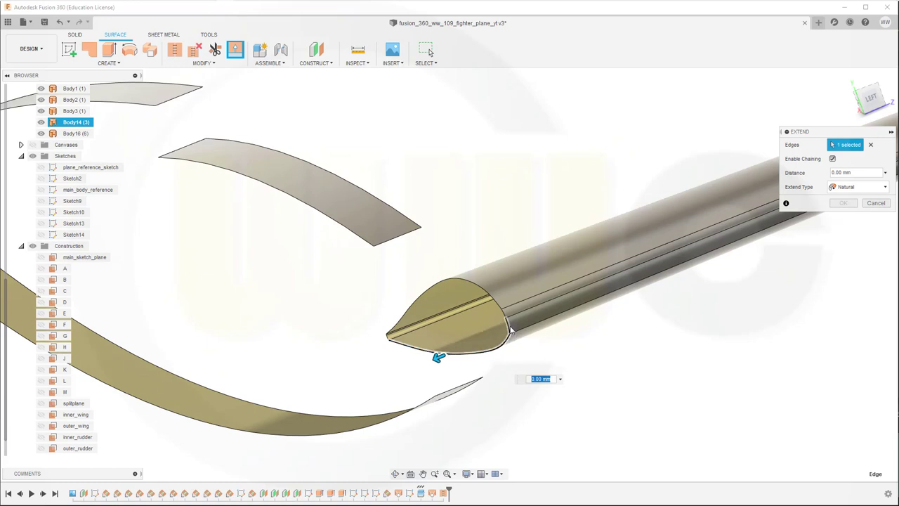
left_click(501, 328)
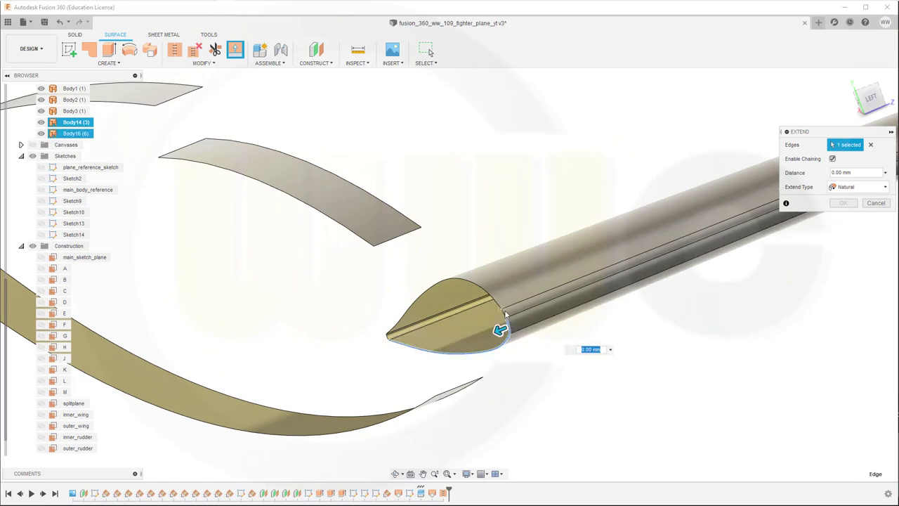
left_click(876, 203)
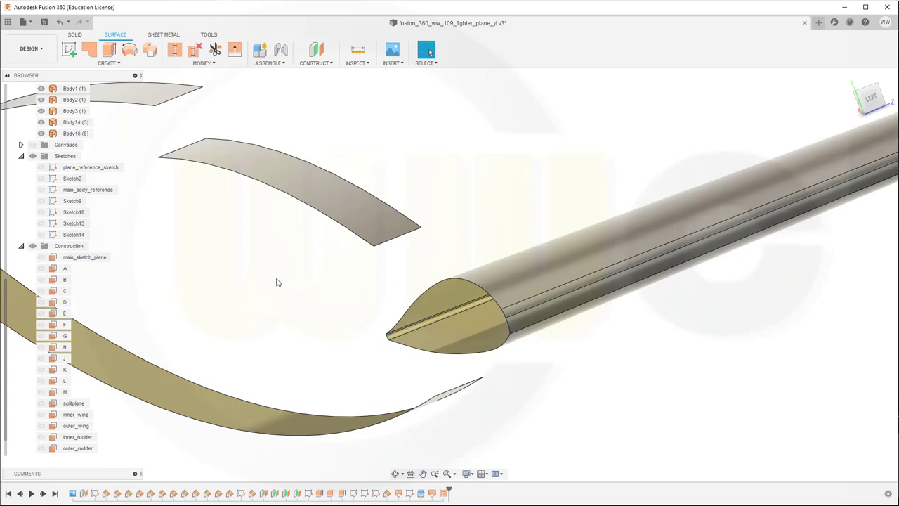
Edit the Stitch feature to add the nose surface, joining three surfaces into Body16
double_click(443, 493)
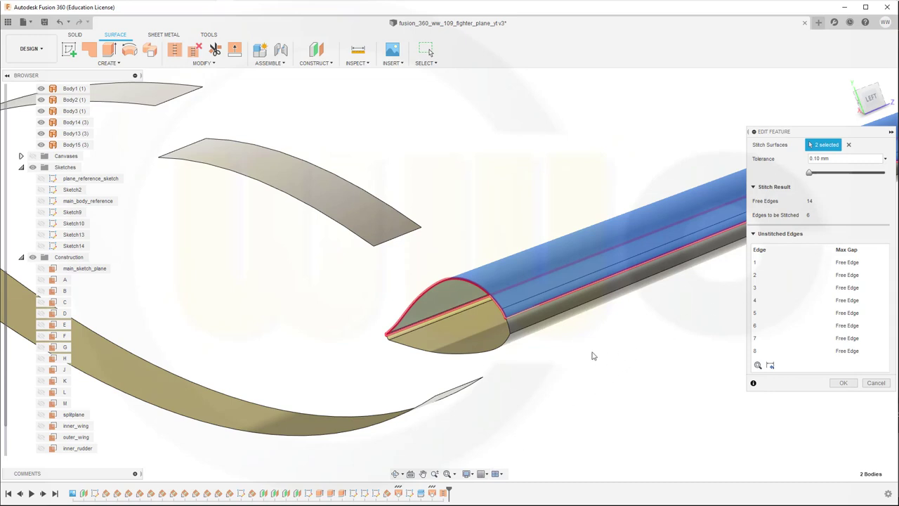
left_click(472, 334)
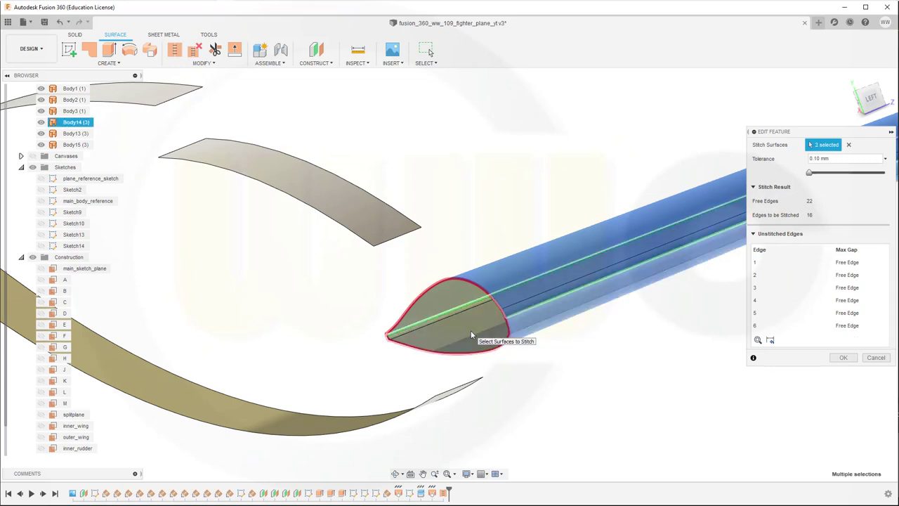
left_click(843, 358)
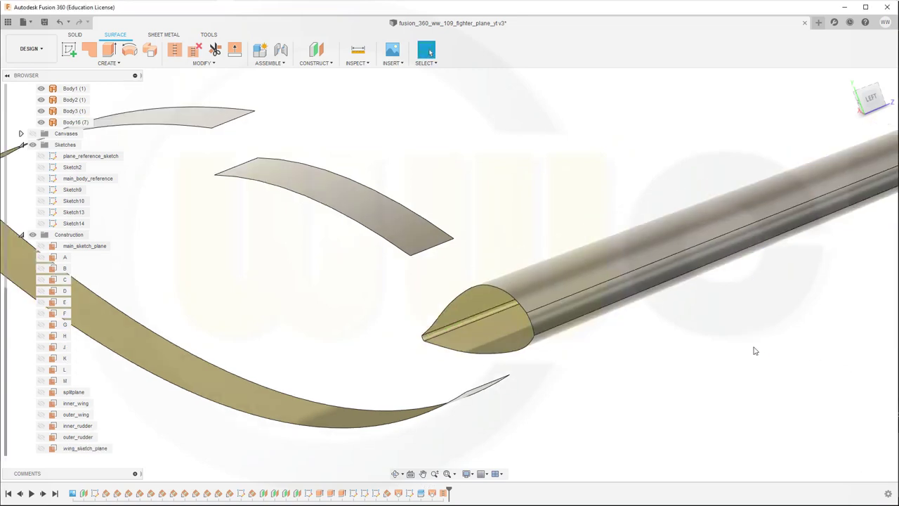
scroll(730, 353, "down", 3)
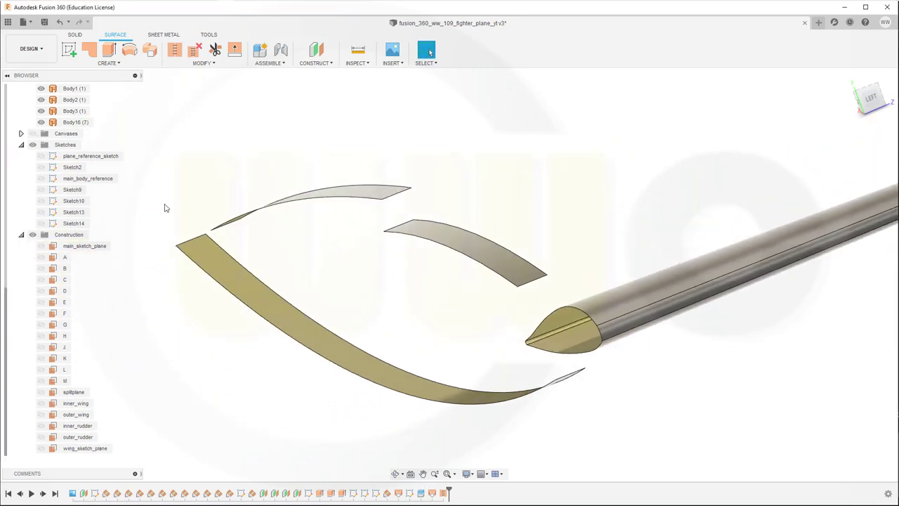
left_click(76, 122)
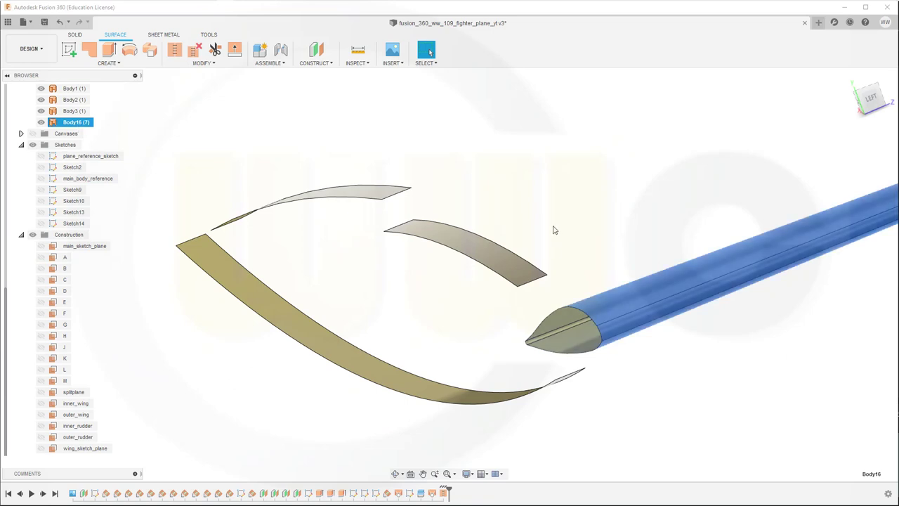
left_click(381, 138)
left_click(234, 49)
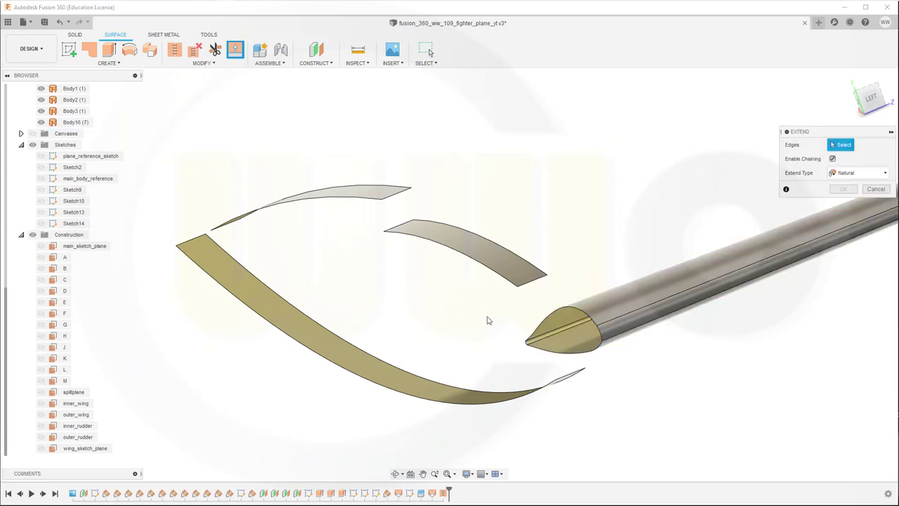
Select the wing root edge to extend and orbit so it faces the yellow strip
left_click(543, 328)
scroll(615, 363, "up", 2)
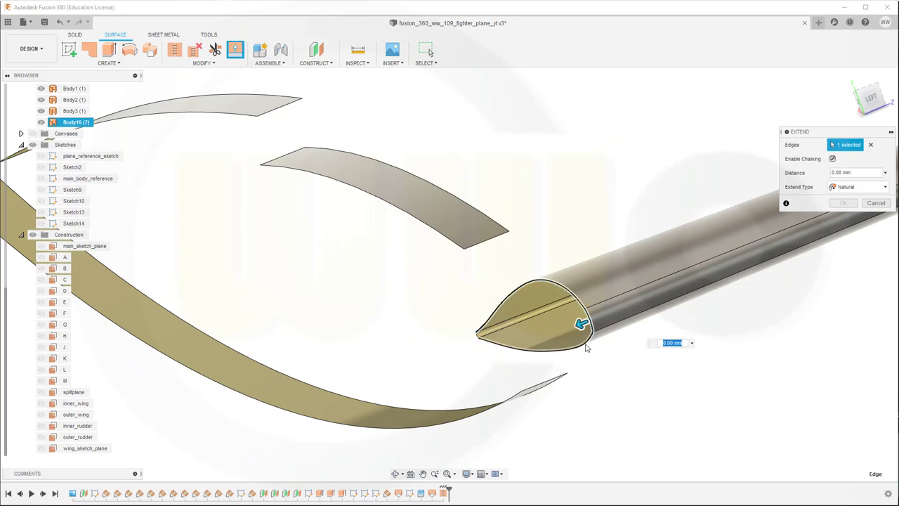
scroll(463, 346, "up", 3)
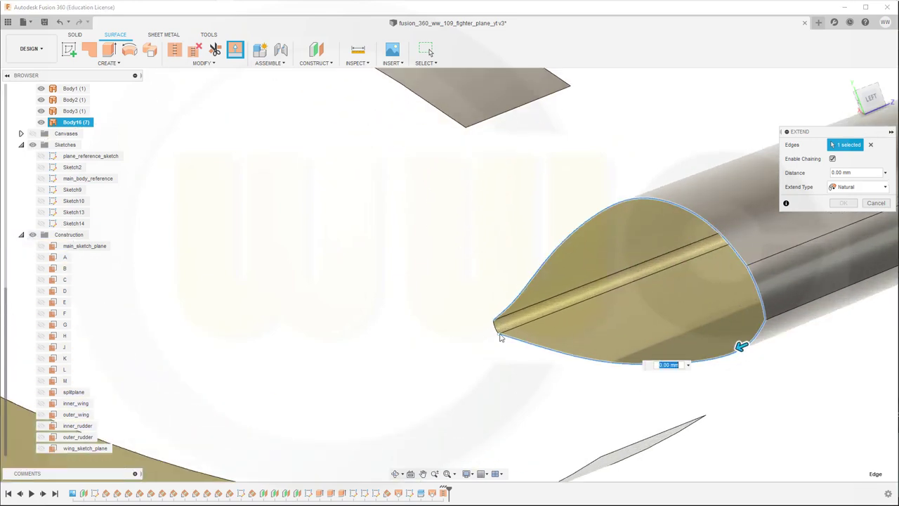
scroll(600, 385, "down", 5)
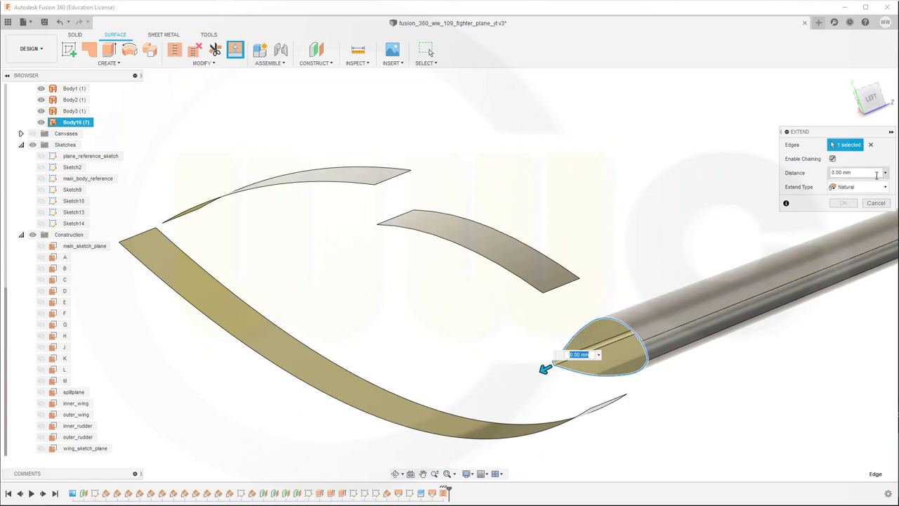
left_click(886, 173)
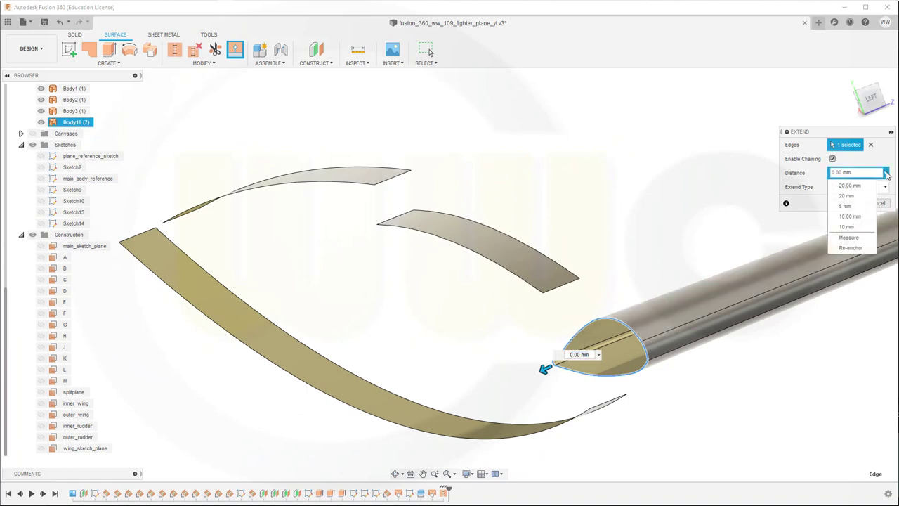
left_click(808, 172)
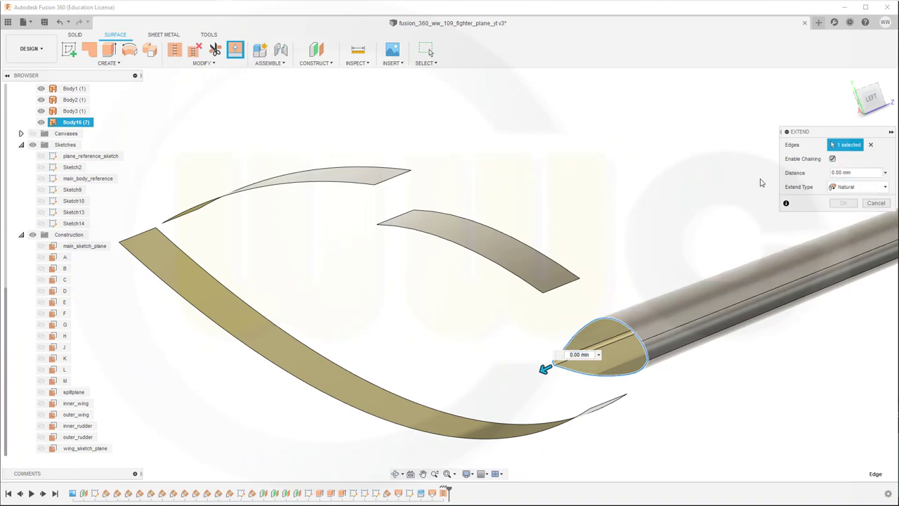
middle_click_drag(660, 220, 541, 233, "shift")
scroll(478, 211, "up", 5)
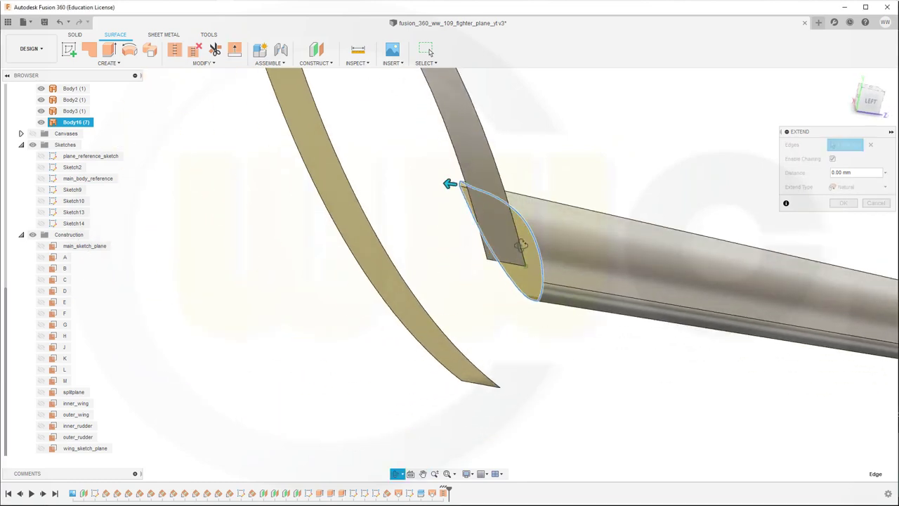
middle_click_drag(347, 134, 330, 130, "shift")
Extend the root edge to an exact distance of 535 mm
left_click_drag(413, 233, 325, 181)
middle_click_drag(562, 239, 588, 239, "shift")
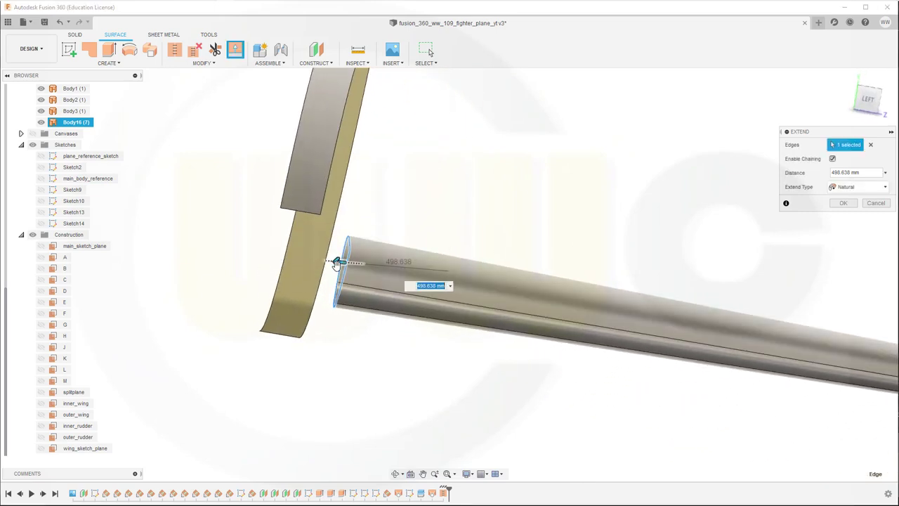
left_click_drag(337, 262, 328, 265)
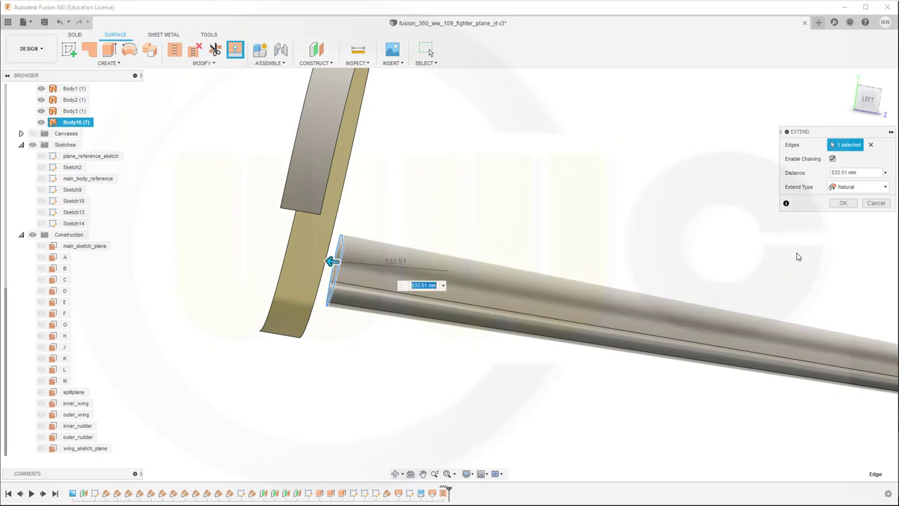
left_click(871, 172)
left_click(871, 173)
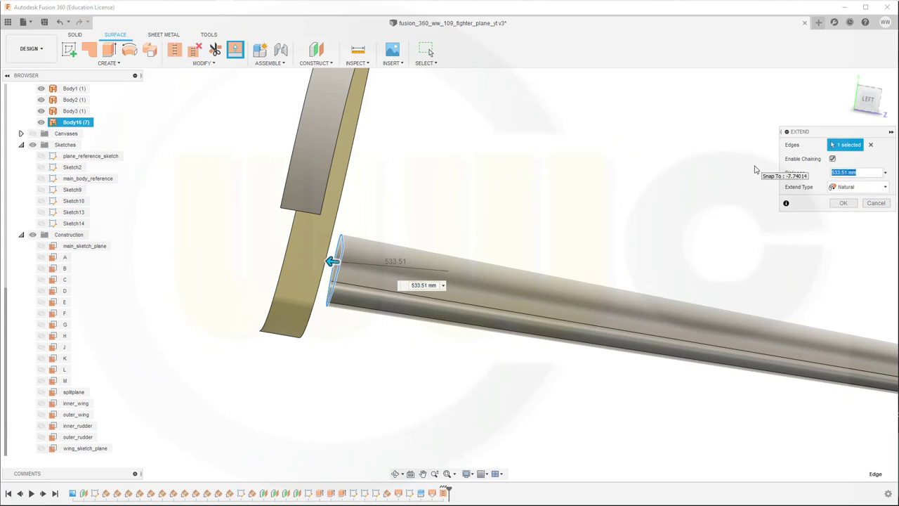
type("535")
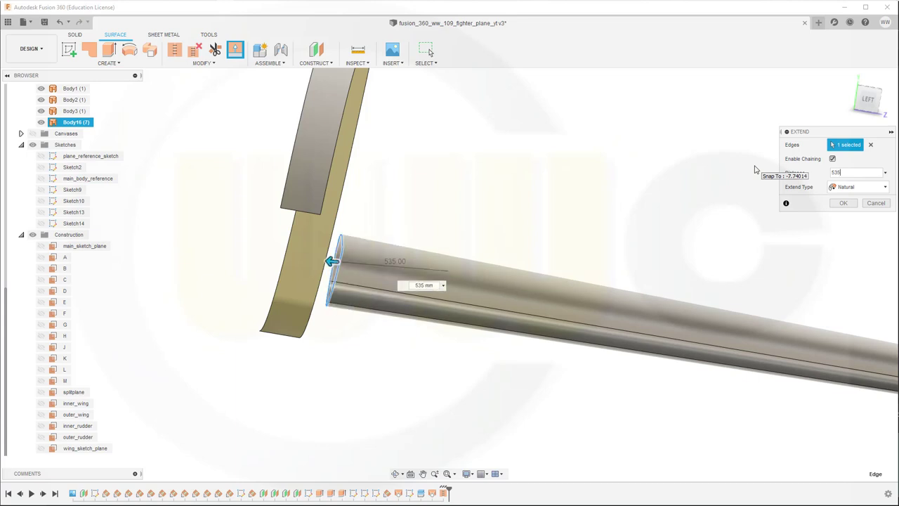
key("Return")
scroll(526, 233, "down", 6)
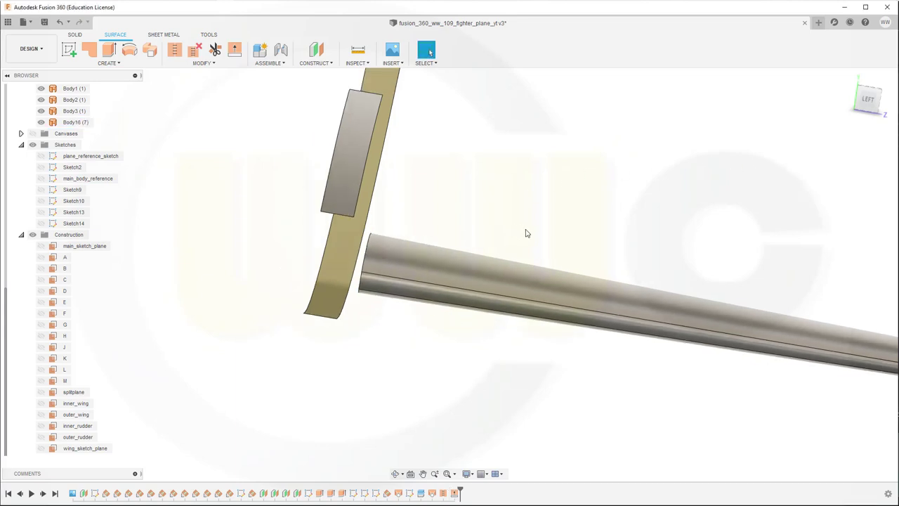
middle_click_drag(659, 246, 615, 256)
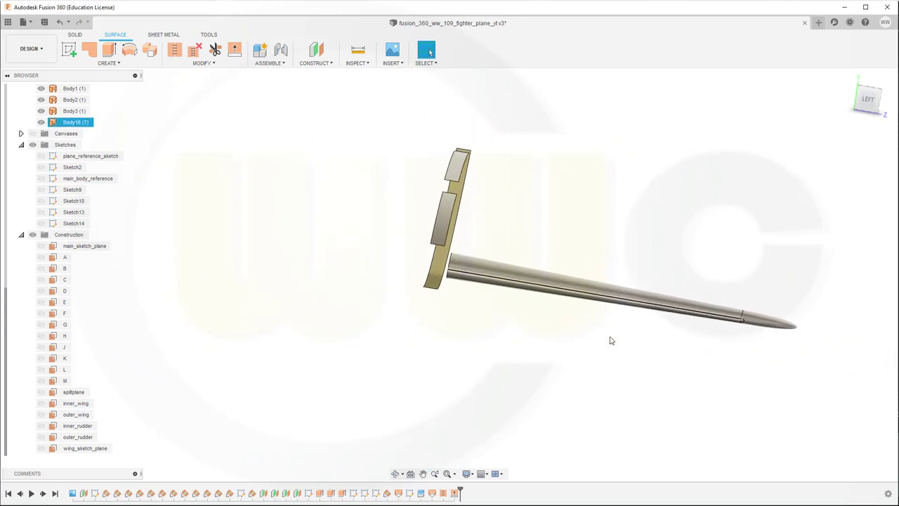
middle_click_drag(612, 344, 569, 355, "shift")
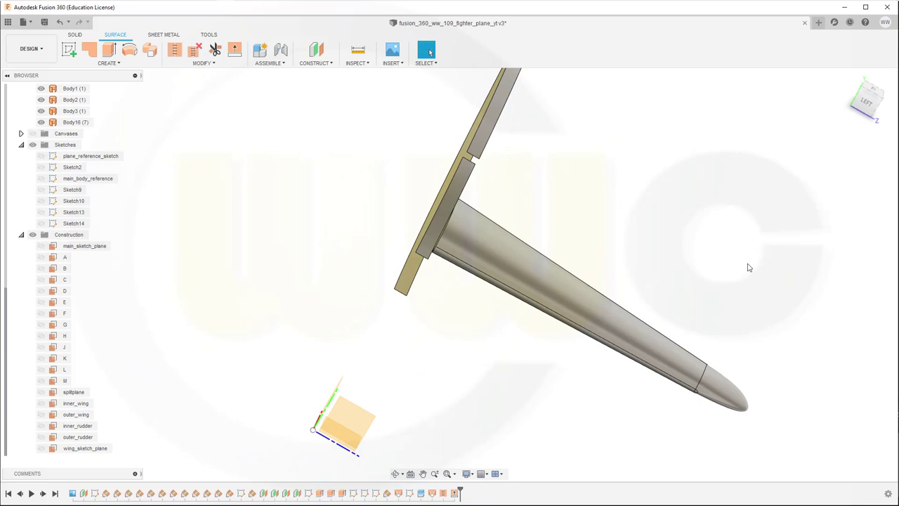
middle_click_drag(646, 252, 580, 211, "shift")
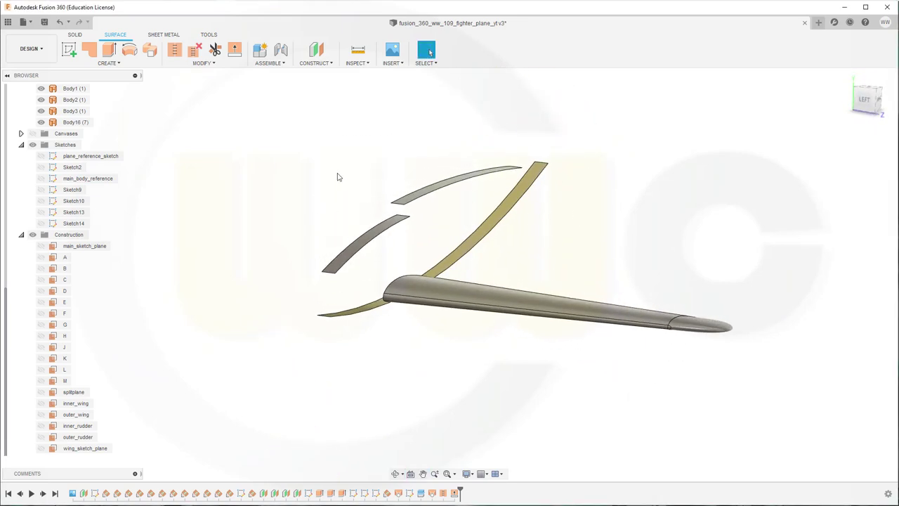
middle_click_drag(337, 177, 359, 194, "shift")
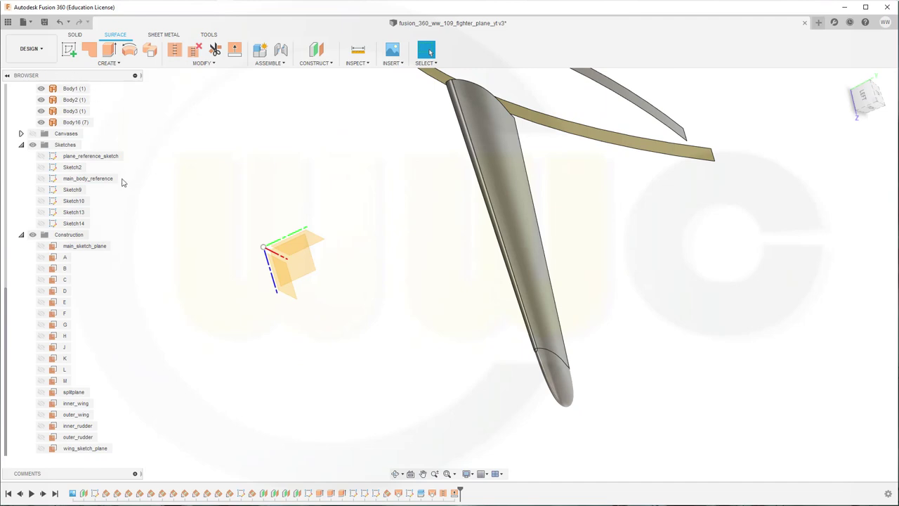
Start a new sketch on main_sketch_plane and pan to the airfoil curves
left_click(94, 248)
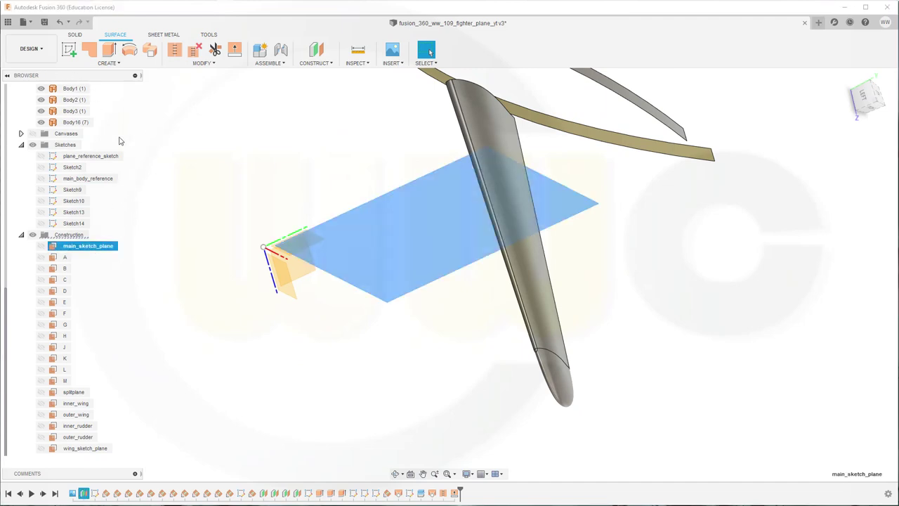
left_click(70, 61)
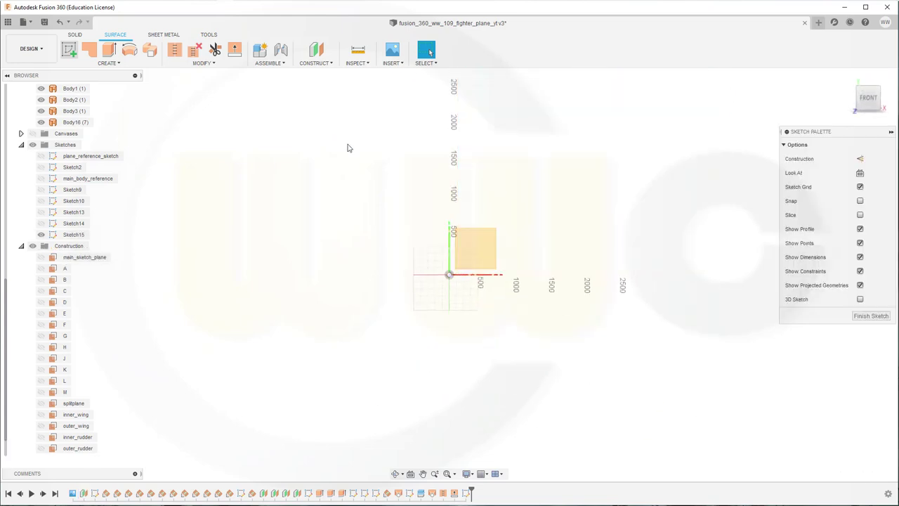
scroll(656, 166, "down", 3)
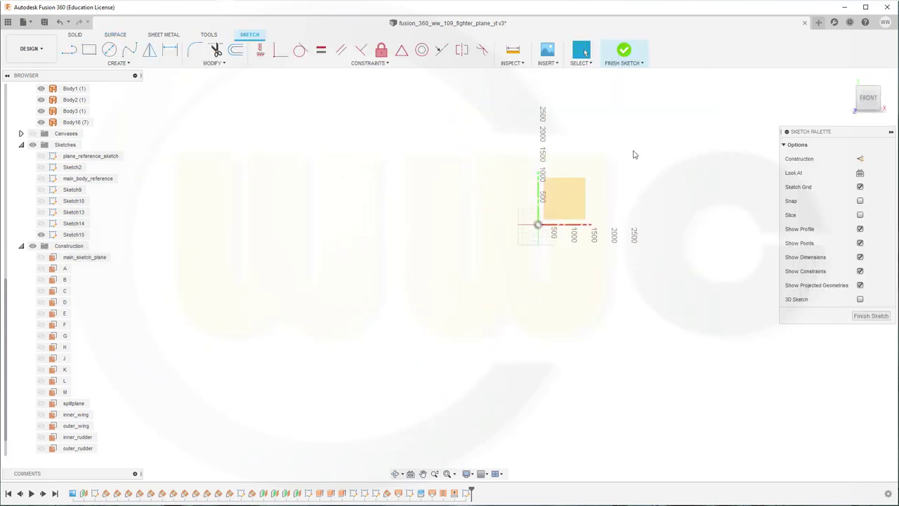
middle_click_drag(617, 130, 547, 282)
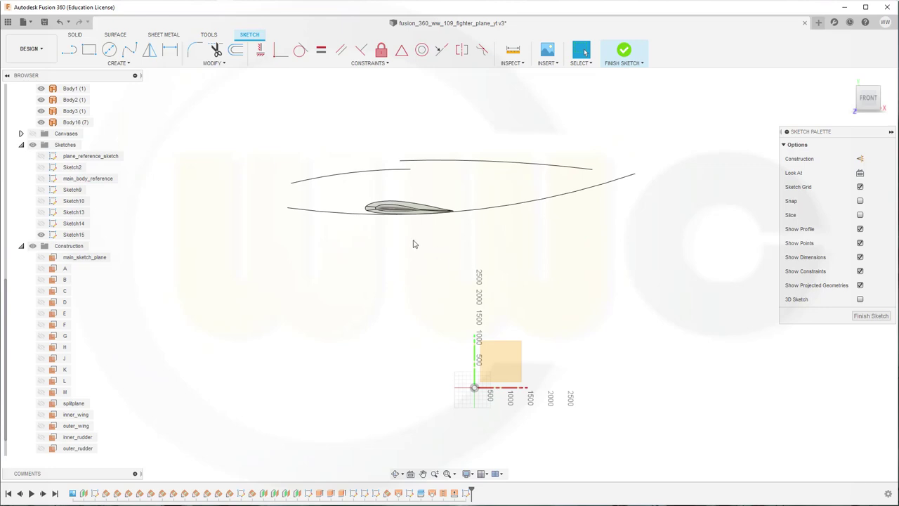
Draw a line along the airfoil chord from leading to trailing edge and finish the sketch
left_click(68, 49)
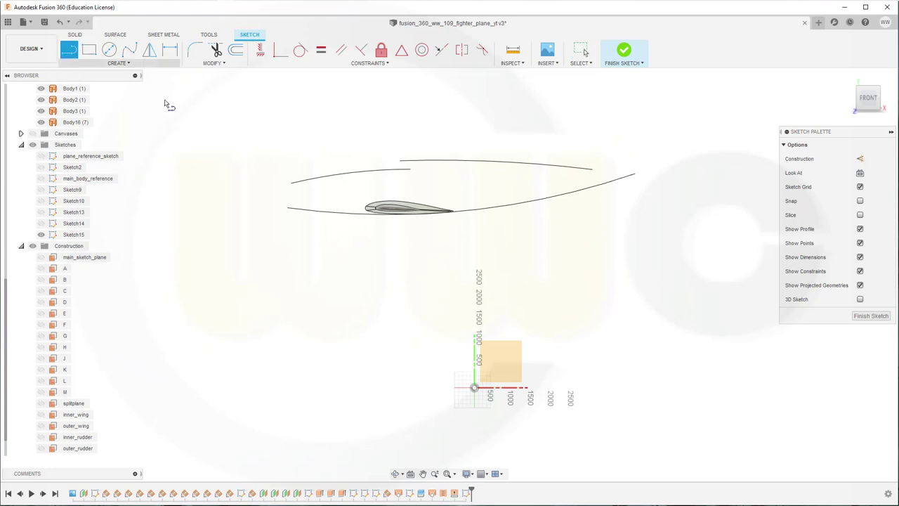
scroll(323, 215, "up", 5)
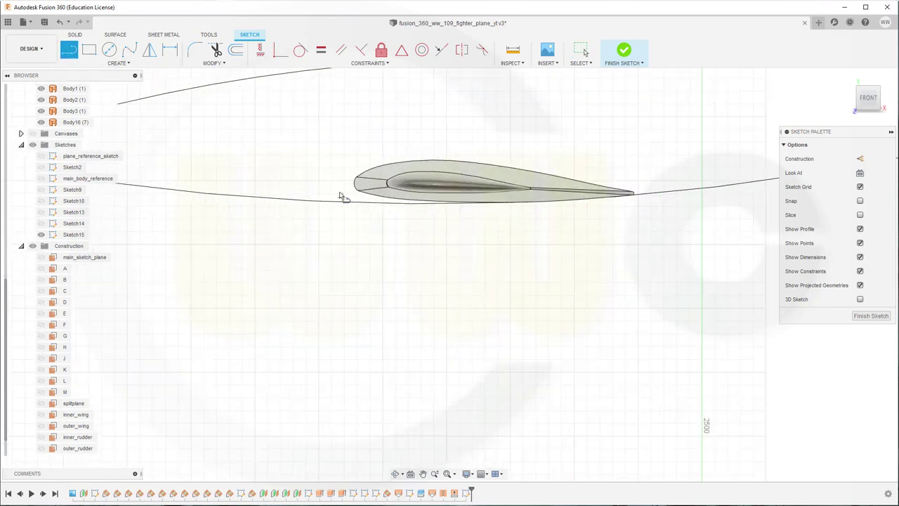
left_click(346, 185)
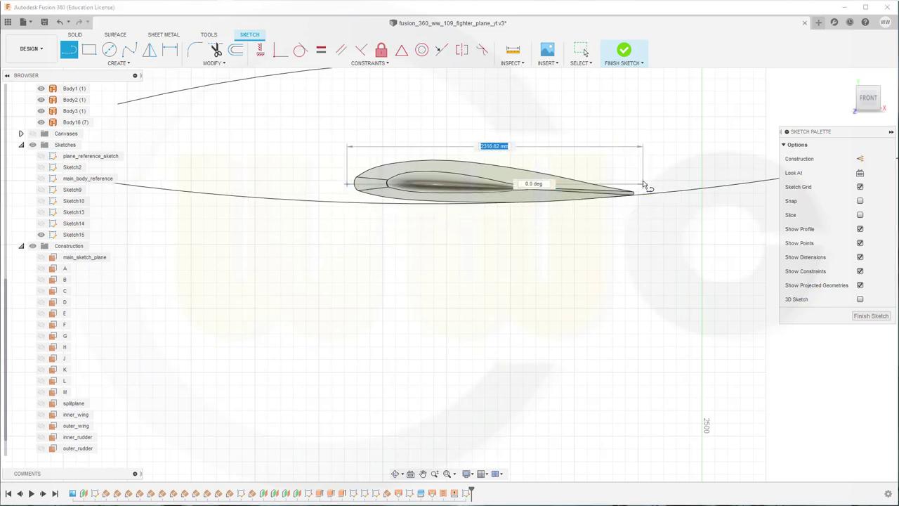
left_click(643, 185)
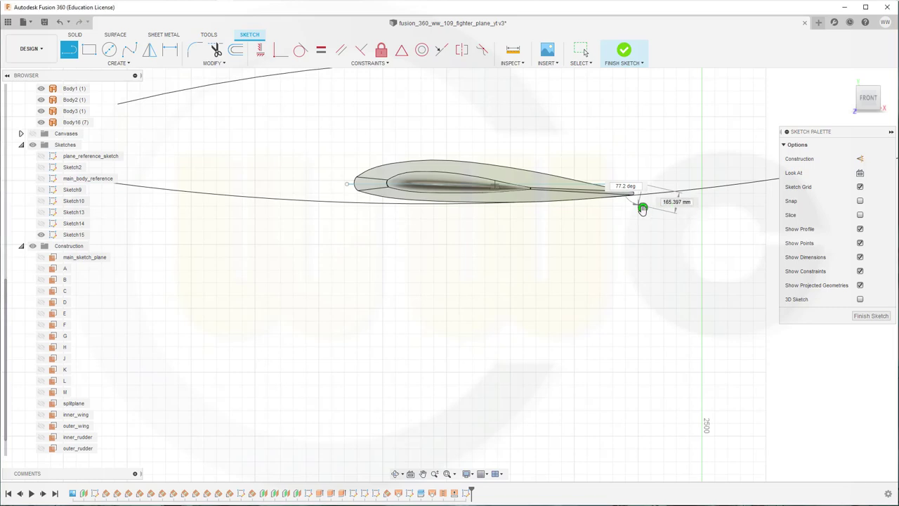
key("Escape")
left_click(870, 315)
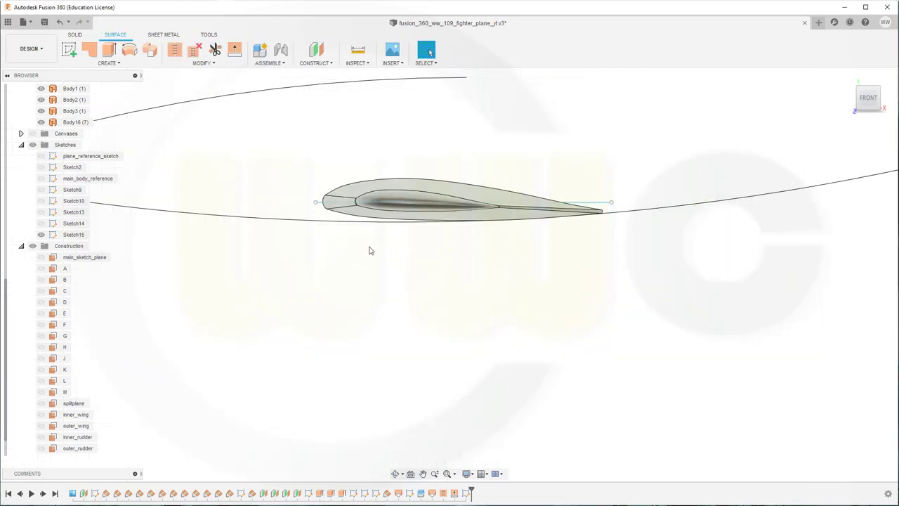
Set up a Move/Copy rotation with the chord sketch line as the axis
middle_click_drag(338, 249, 479, 323, "shift")
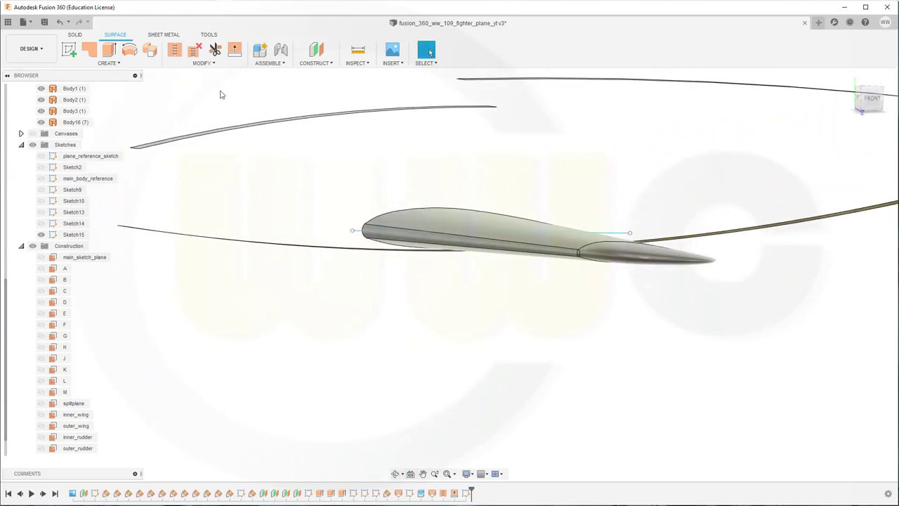
left_click(203, 64)
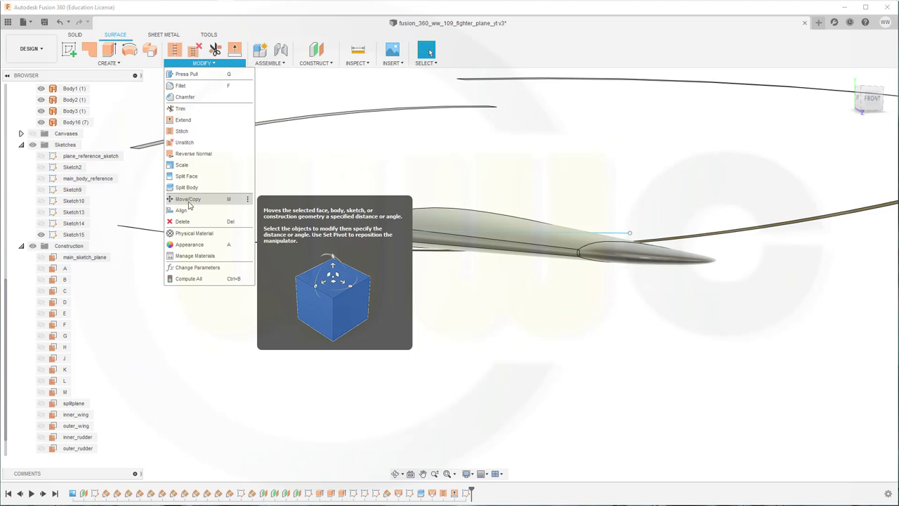
left_click(187, 199)
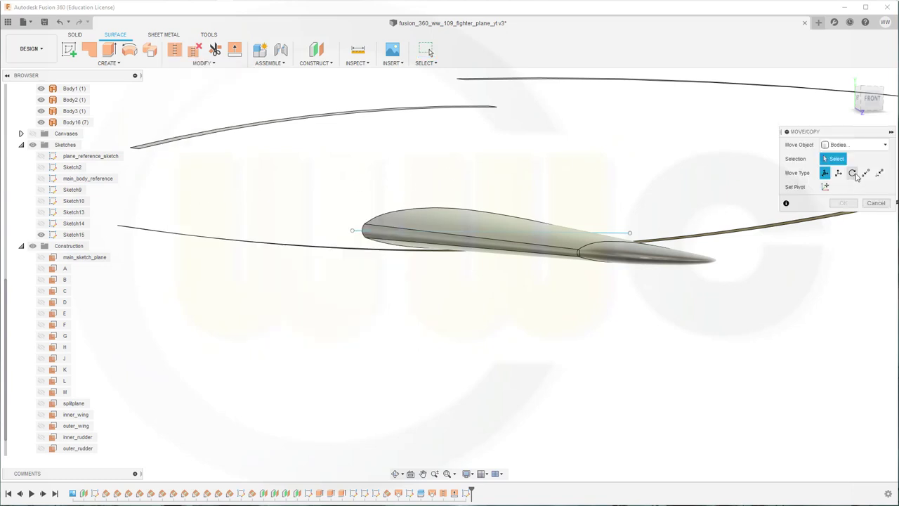
left_click(852, 172)
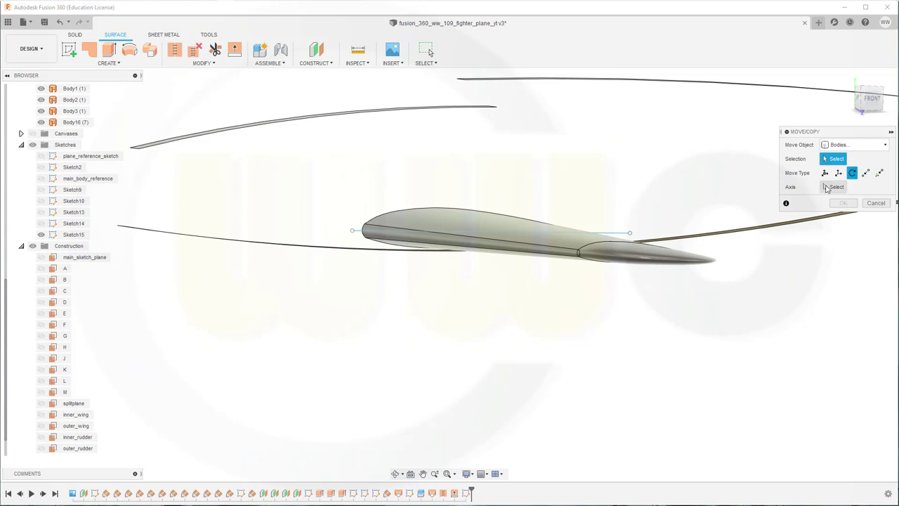
left_click(829, 186)
left_click(621, 234)
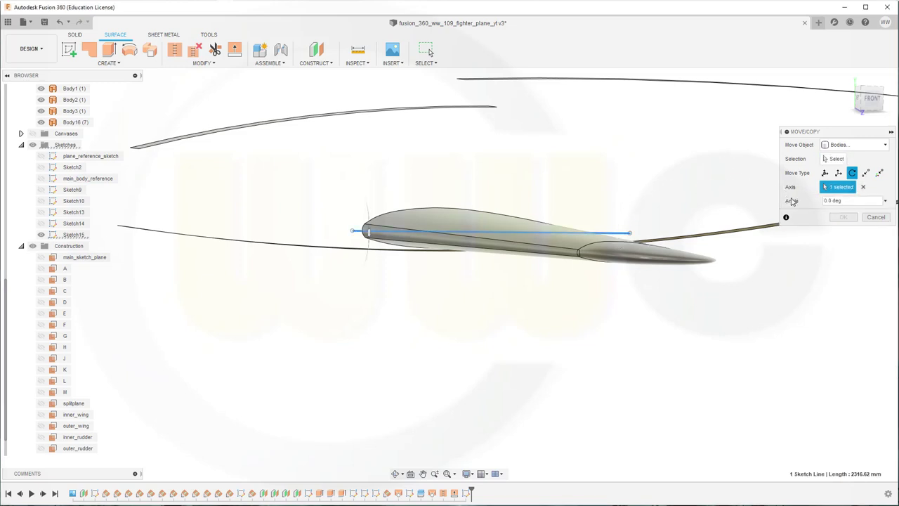
Enter a rotation angle of -5 deg
left_click_drag(856, 136, 797, 117)
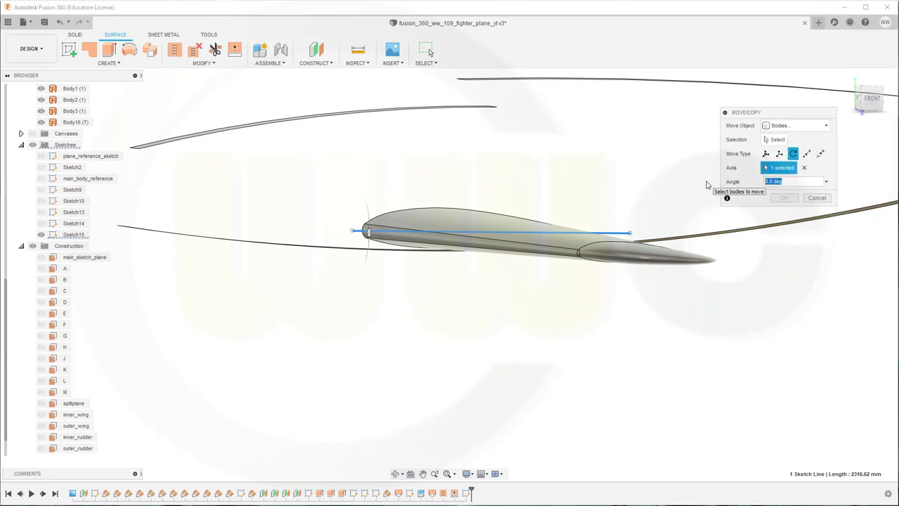
type("5")
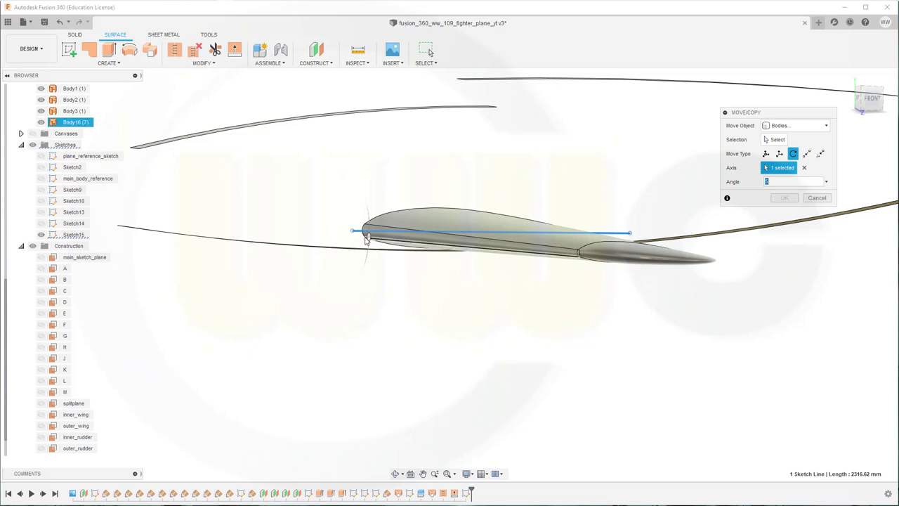
mouse_move(403, 257)
middle_mouse_down("shift")
mouse_move(472, 258)
mouse_move(464, 258)
middle_mouse_up("shift")
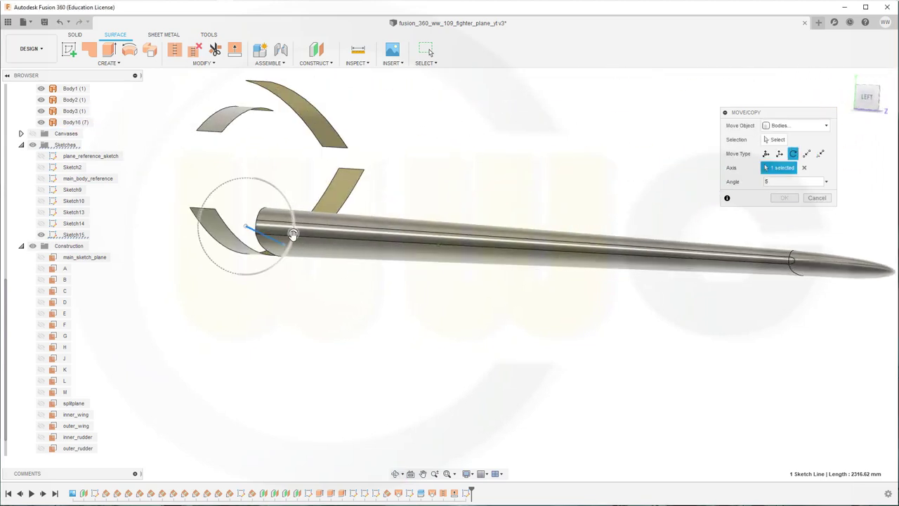
left_click_drag(293, 232, 290, 225)
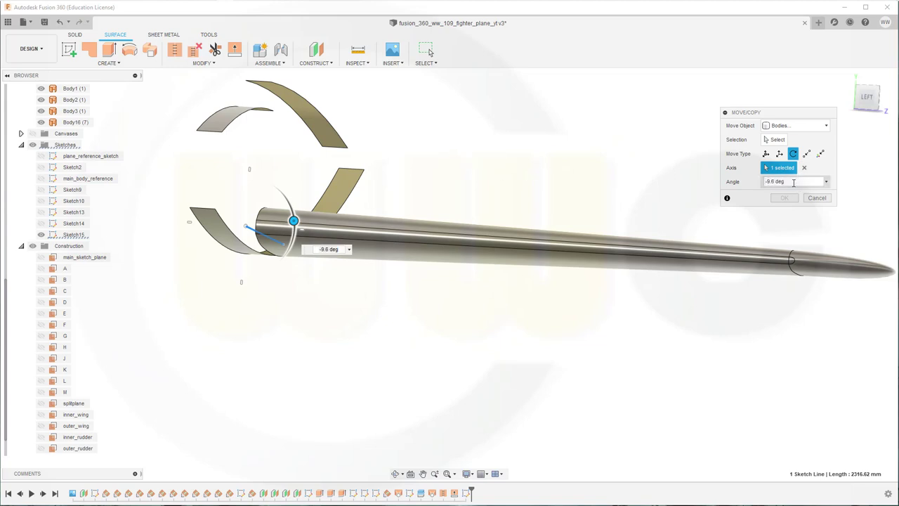
double_click(784, 181)
type("-5")
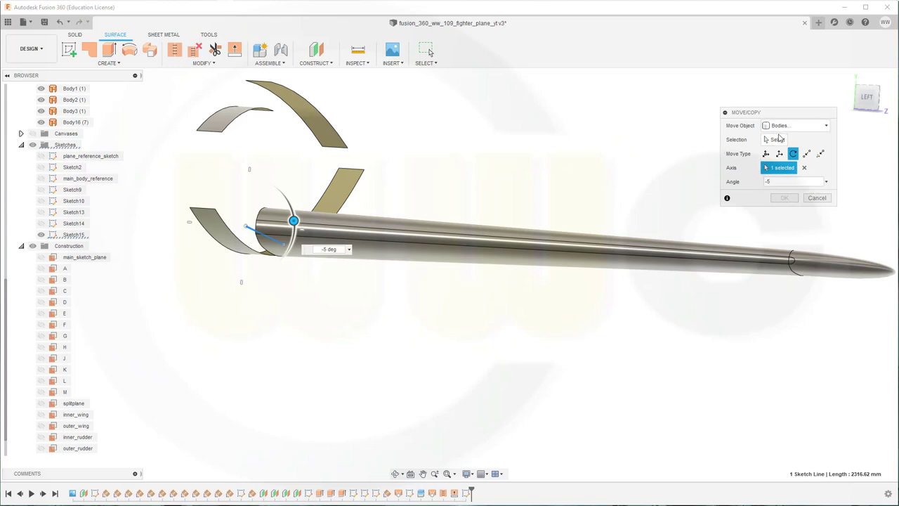
Keep Move Object set to Bodies, pick wing Body16 to rotate, and select the angle value
left_click(775, 139)
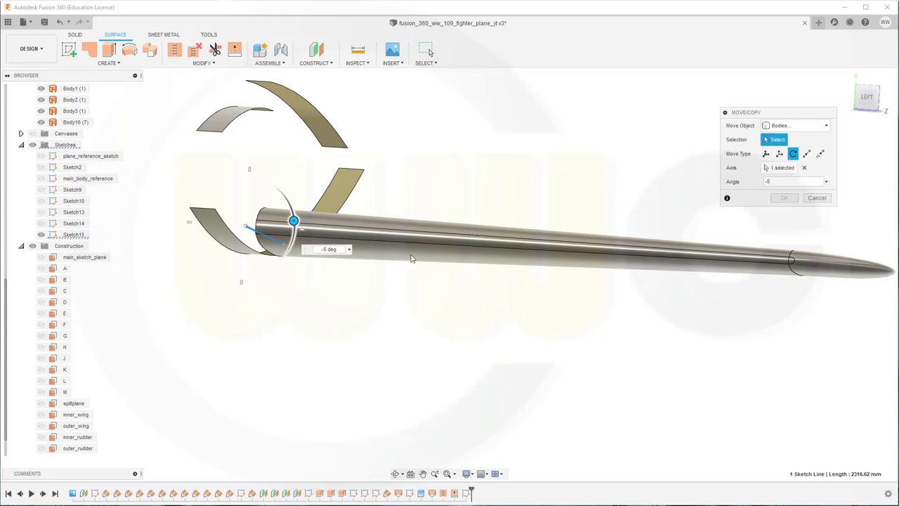
left_click(828, 126)
left_click(808, 150)
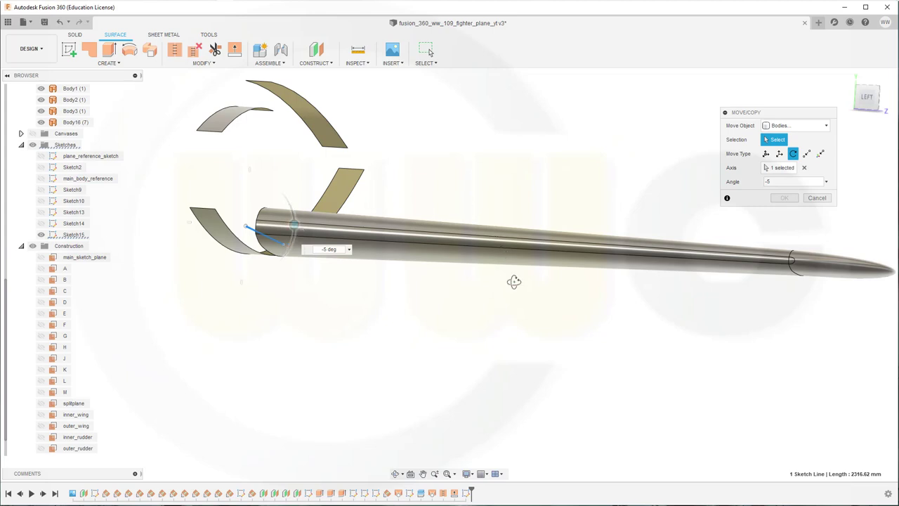
middle_click_drag(517, 281, 375, 279, "shift")
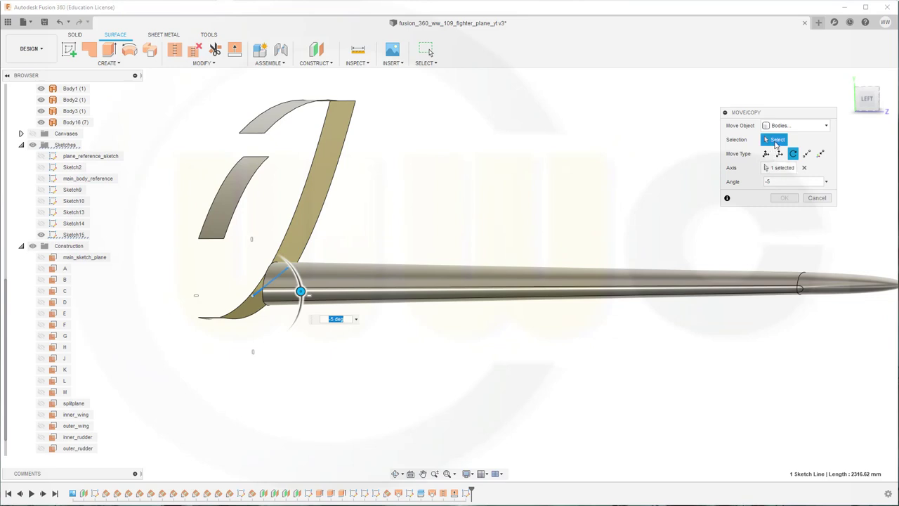
left_click(787, 126)
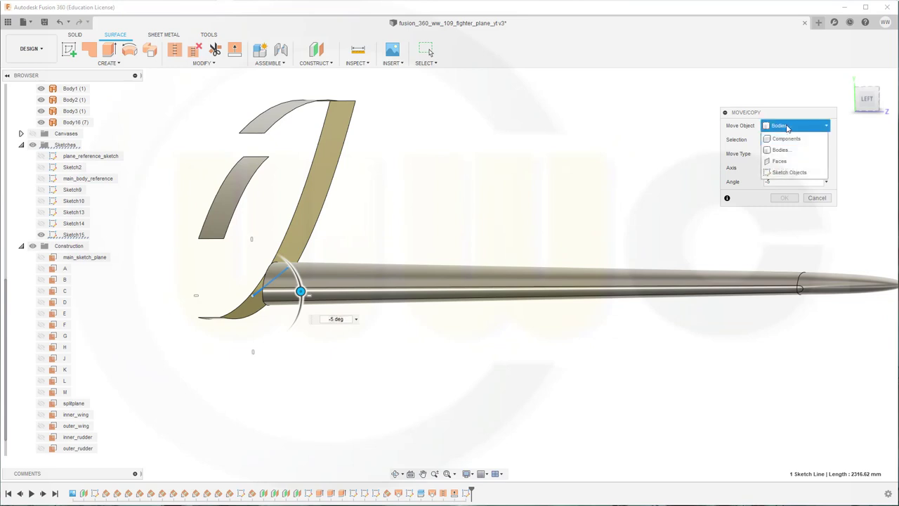
left_click(779, 161)
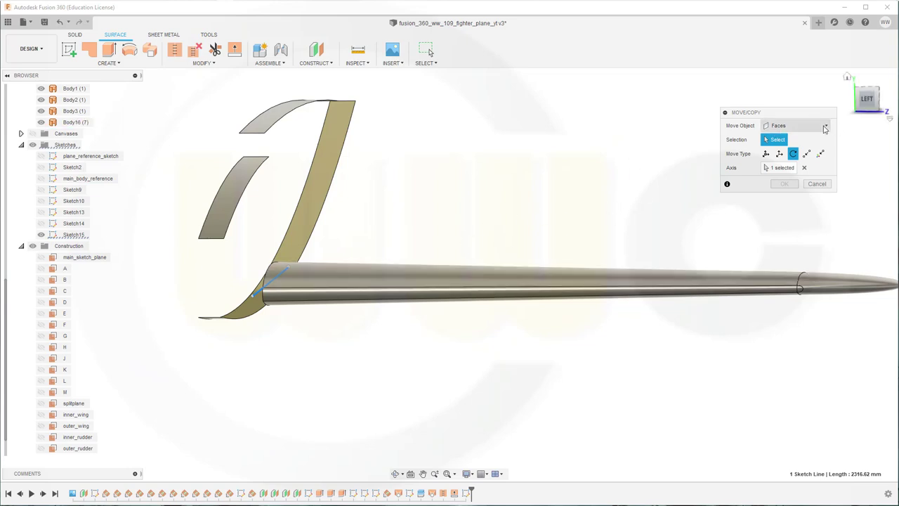
left_click(793, 125)
left_click(781, 150)
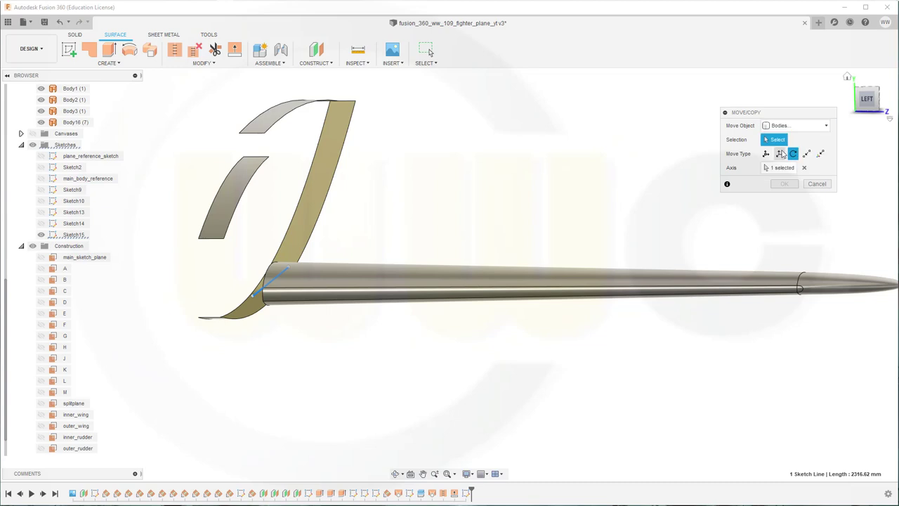
left_click(585, 277)
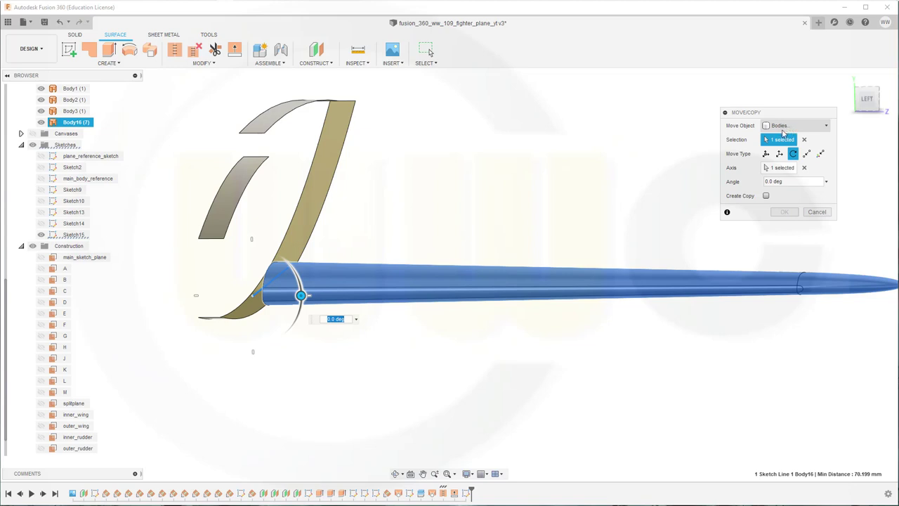
left_click(794, 181)
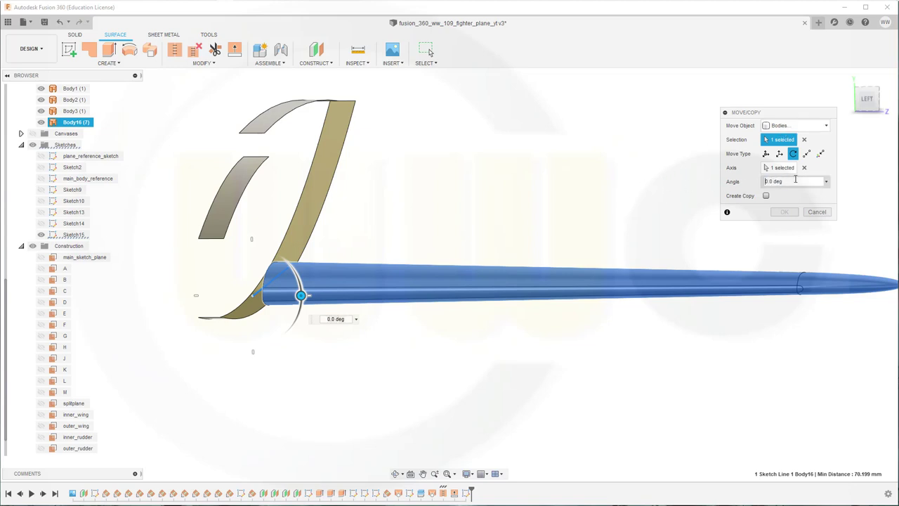
left_click_drag(779, 181, 760, 182)
key("Escape")
key("Escape")
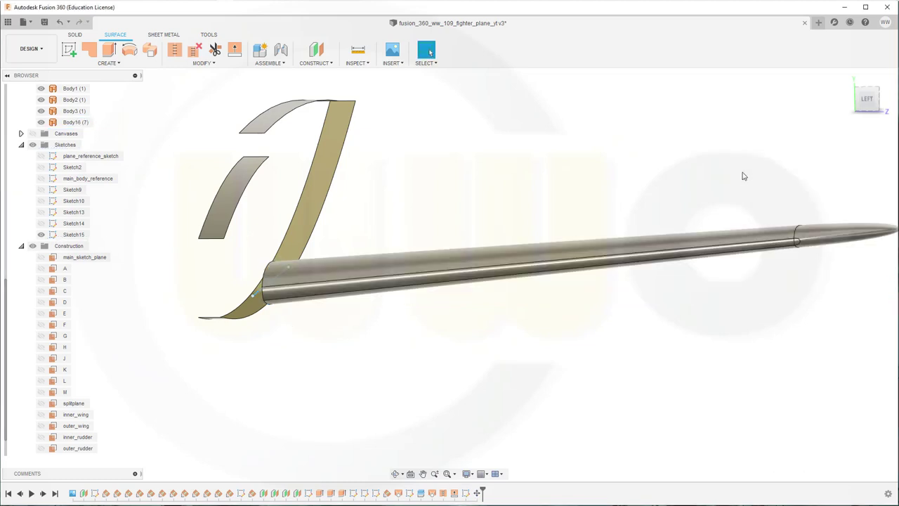
scroll(434, 266, "up", 1)
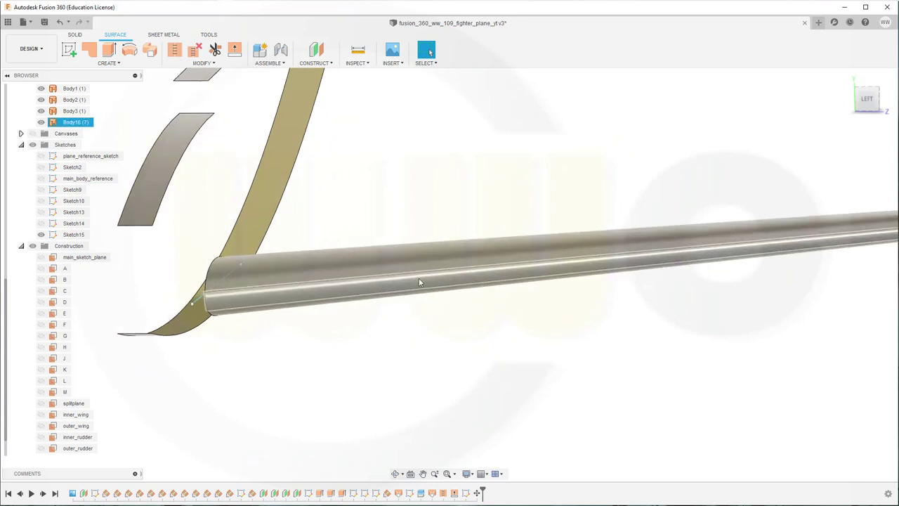
scroll(421, 281, "down", 5)
middle_click_drag(507, 243, 555, 244)
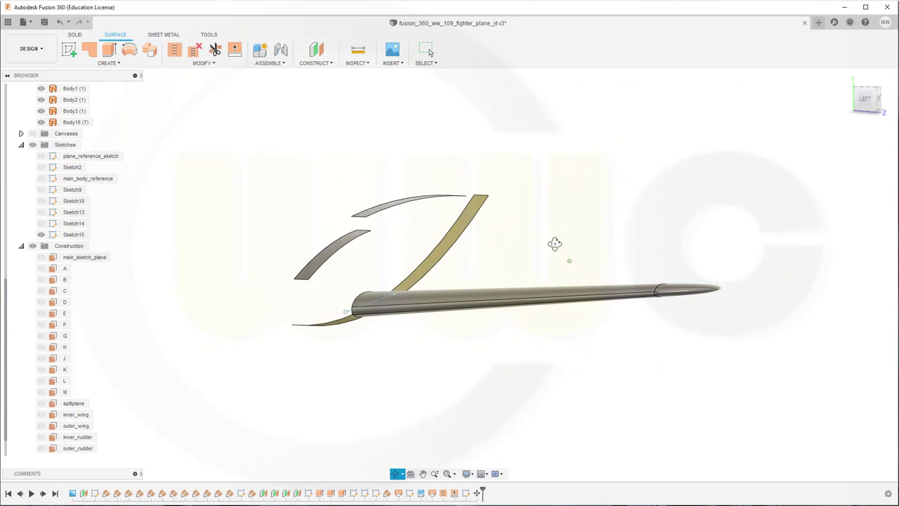
mouse_move(555, 244)
middle_mouse_down("shift")
mouse_move(604, 243)
mouse_move(545, 245)
middle_mouse_up("shift")
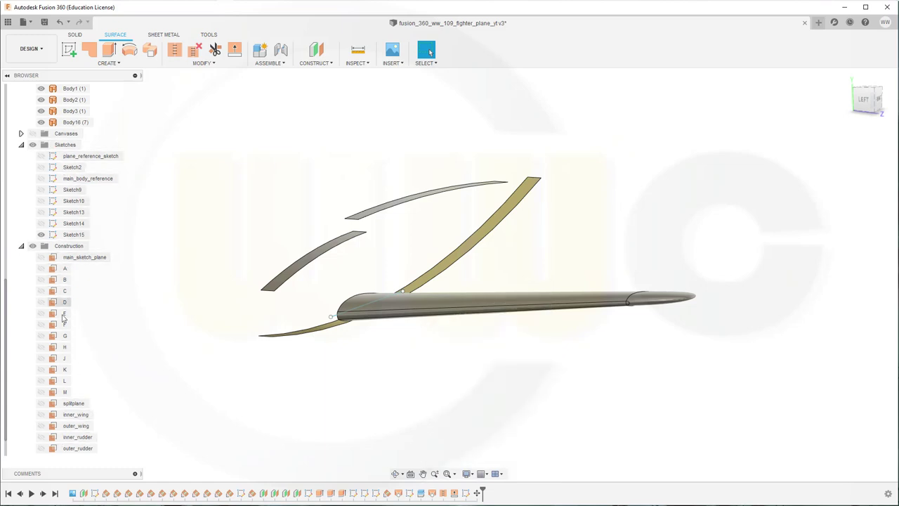
scroll(67, 370, "down", 1)
scroll(71, 404, "up", 3)
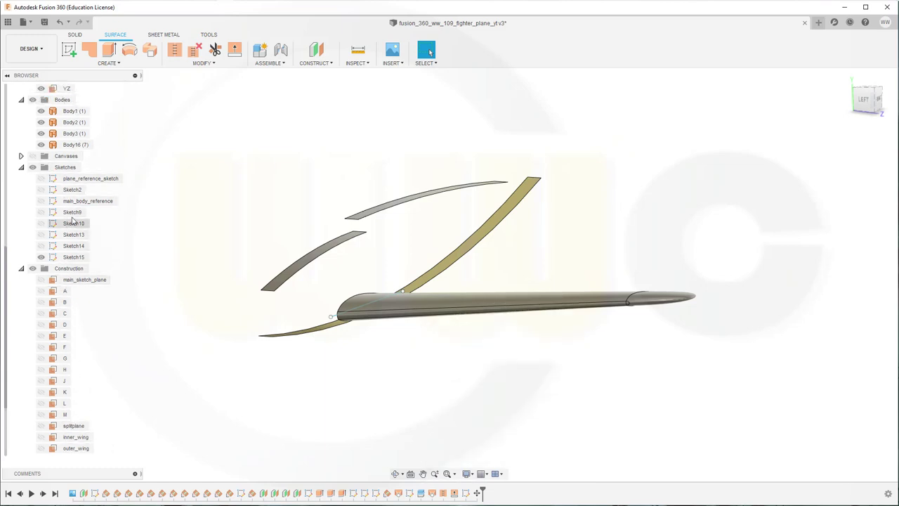